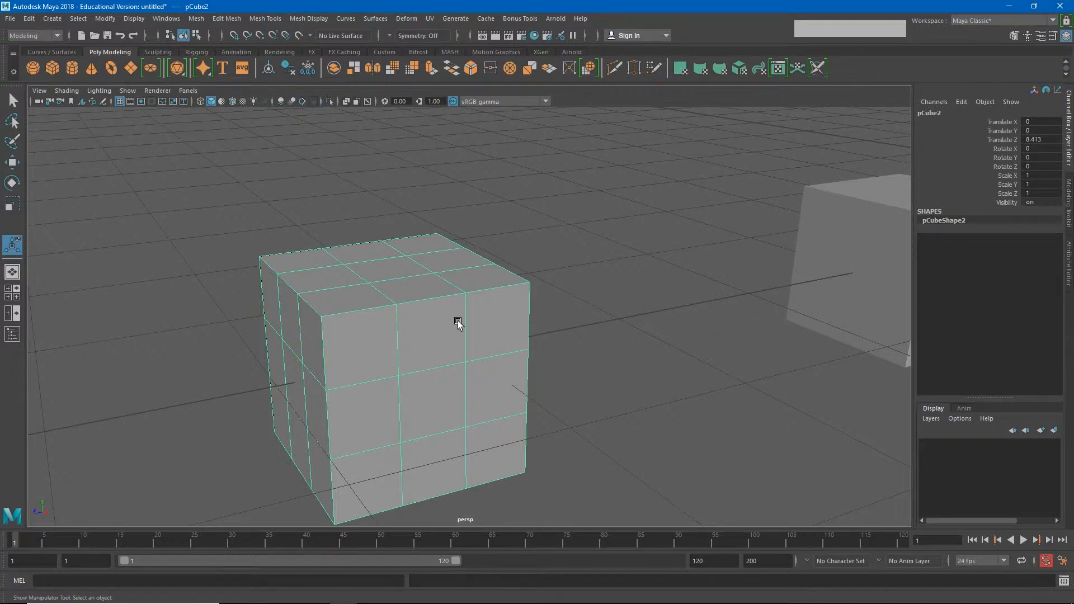
Step: Switch the subdivided cube to face selection and select the centre face on its top
right_click(412, 279)
right_drag(414, 282, 411, 299)
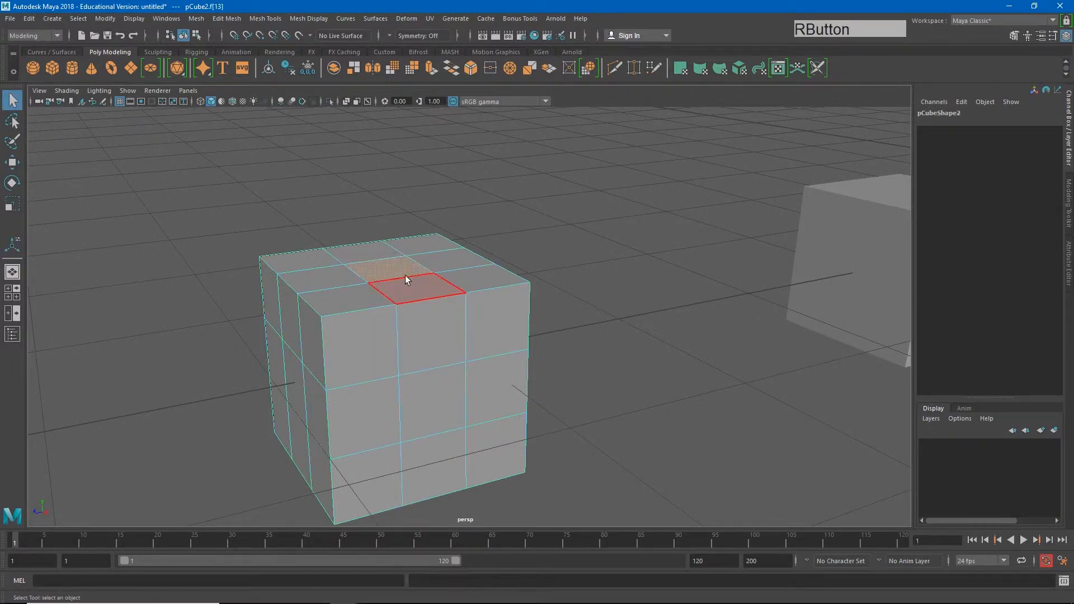
click(401, 274)
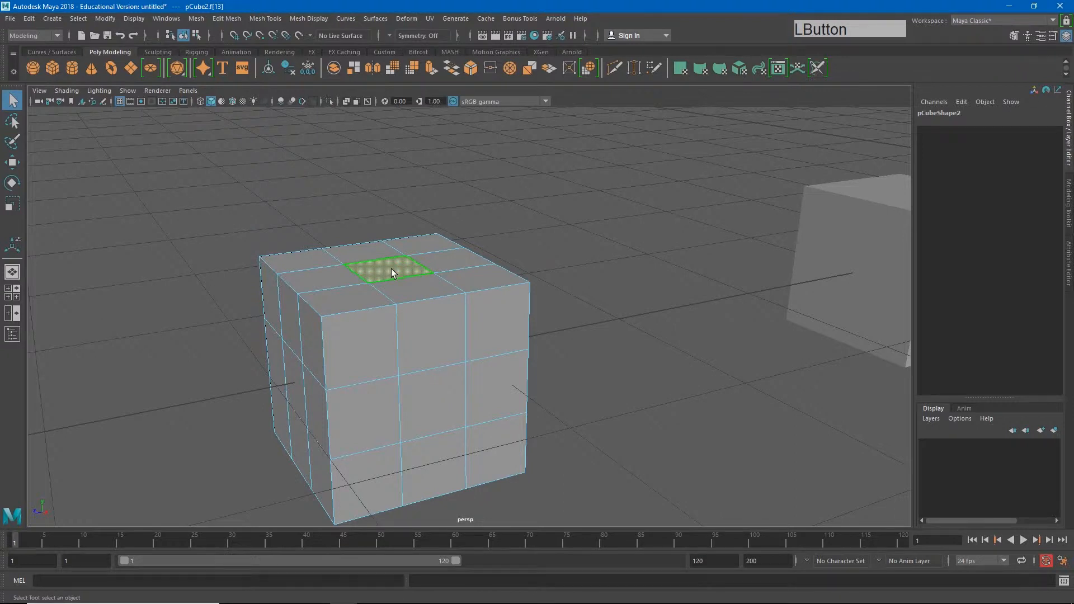
Step: Try moving the top centre face upward and rotating it, and undo the changes
key(w)
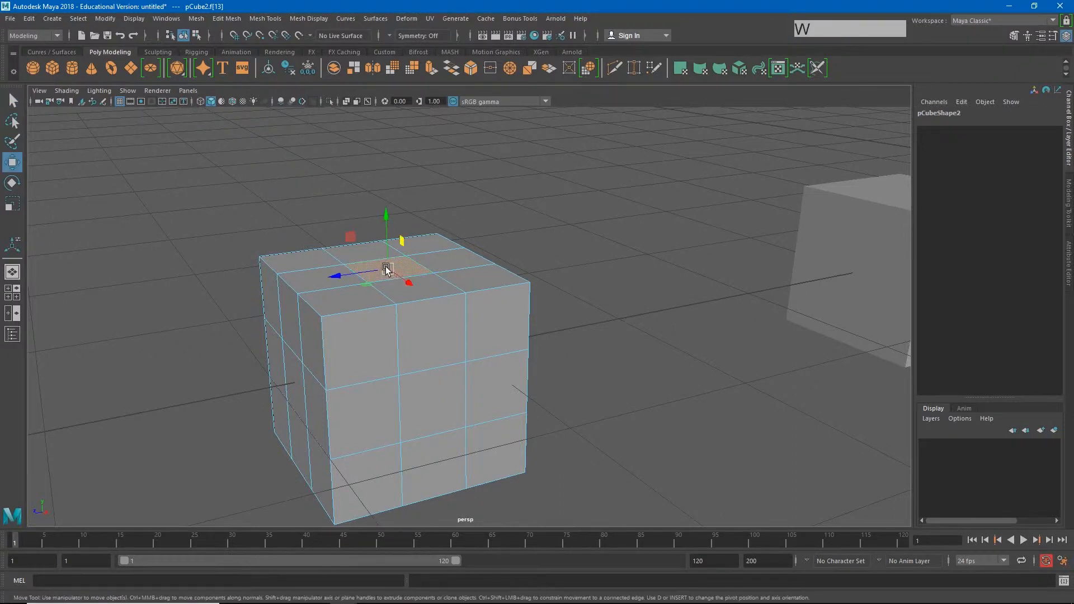
drag(386, 269, 395, 244)
key(r)
key(e)
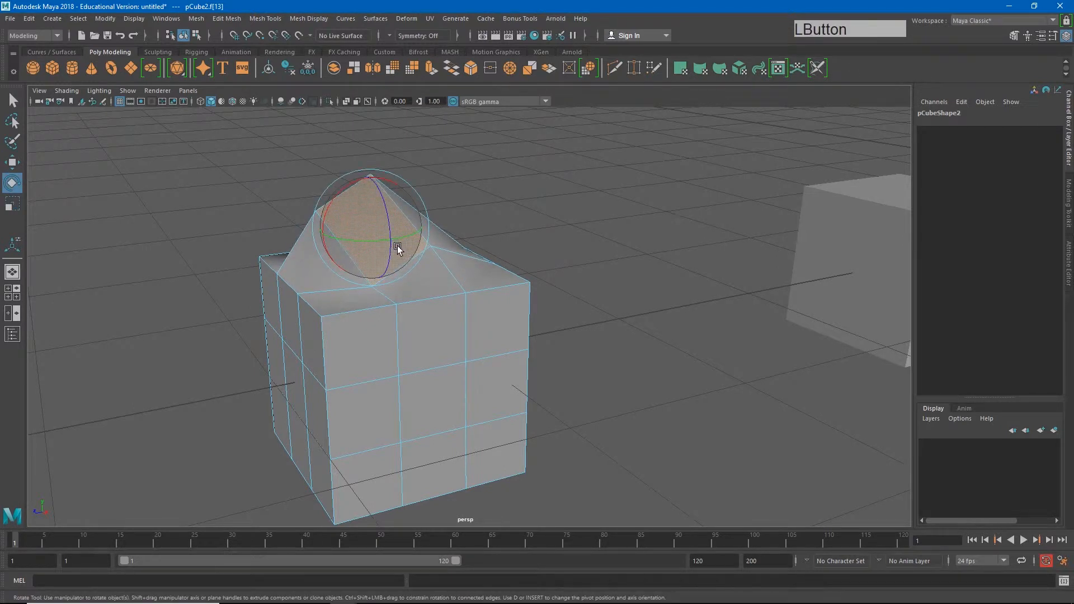
key(ctrl)
key(ctrl+z)
key(ctrl+z)
key(ctrl+z)
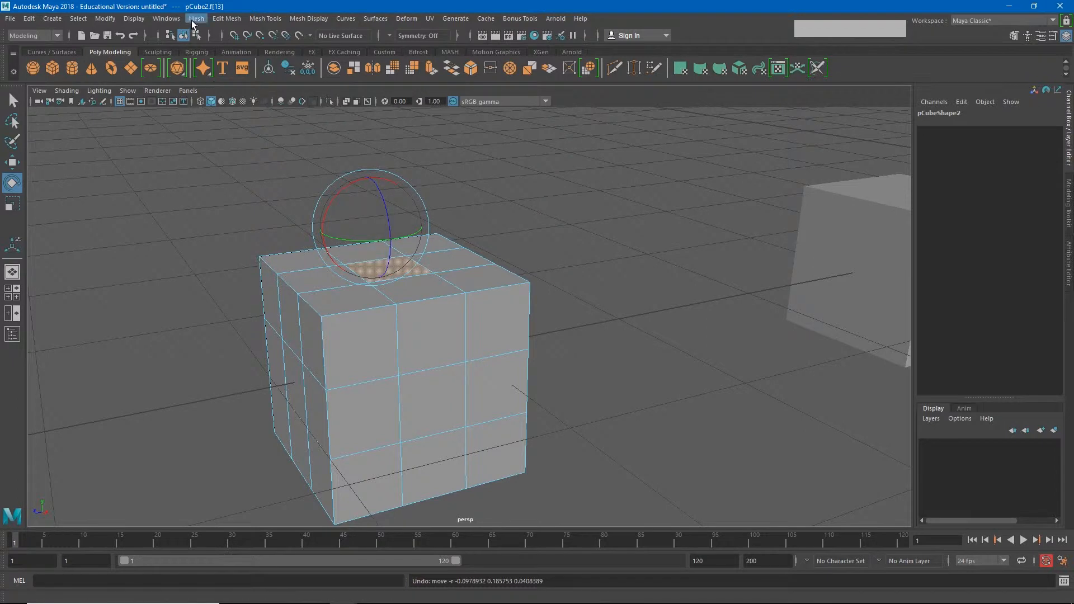
Step: Reselect the top centre face, try extruding it upward directly with the Move tool, and undo the extrusion
click(227, 18)
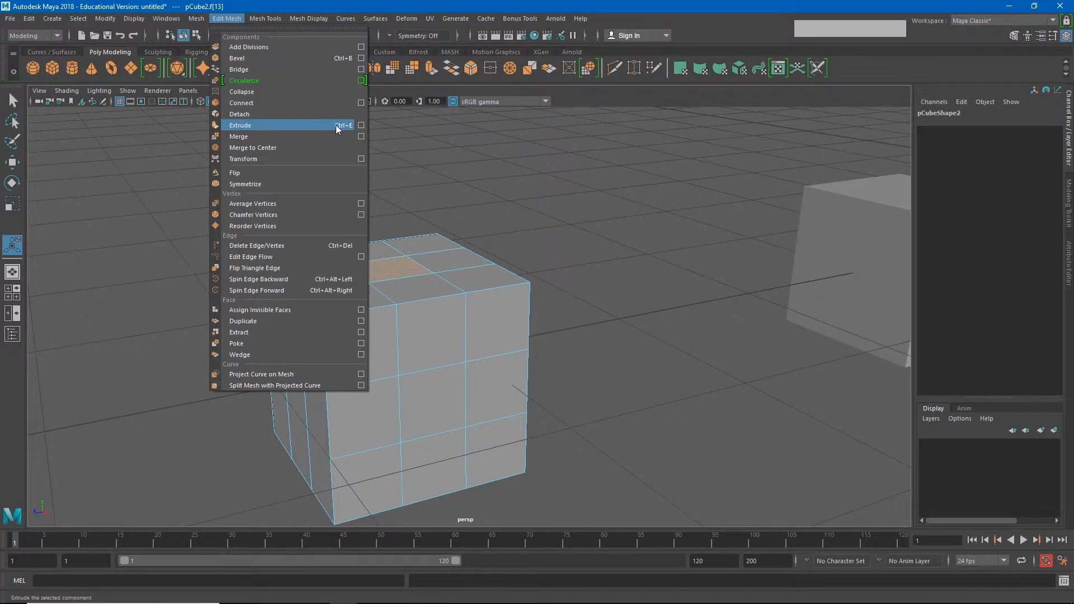
click(457, 126)
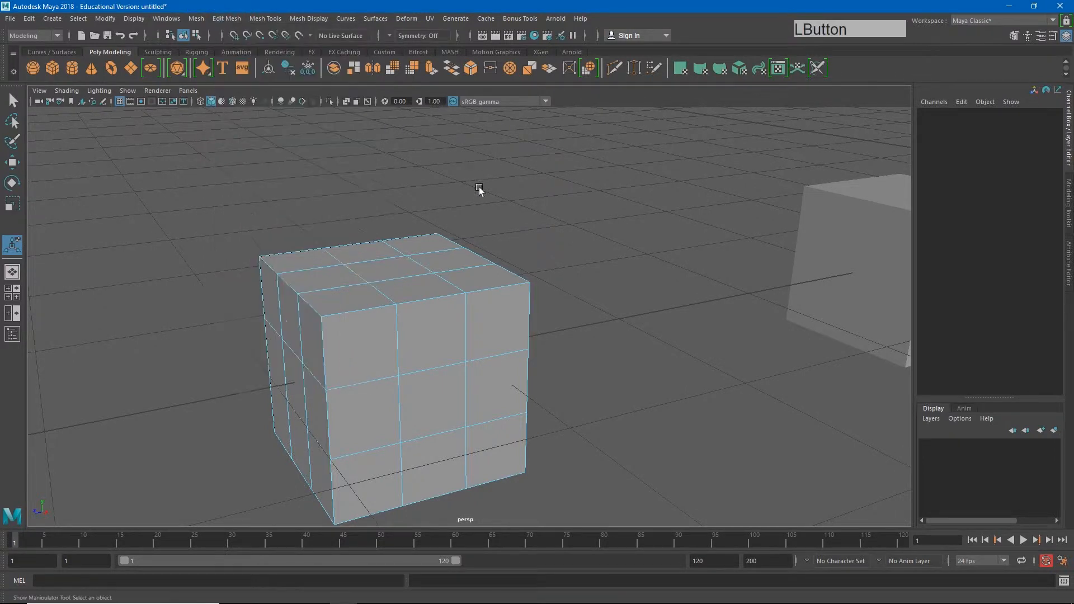
click(384, 274)
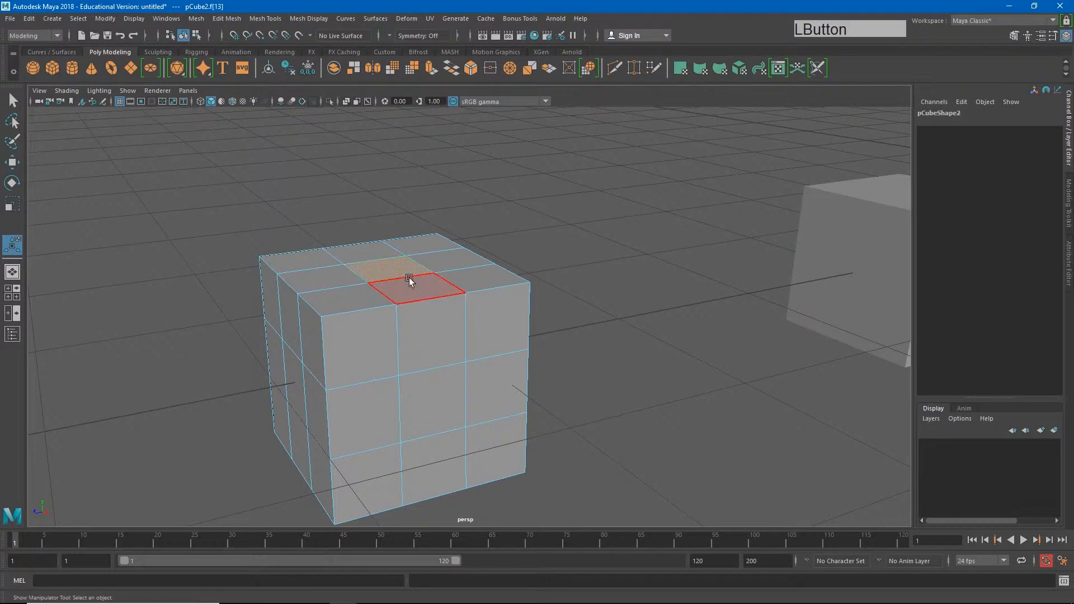
key(w)
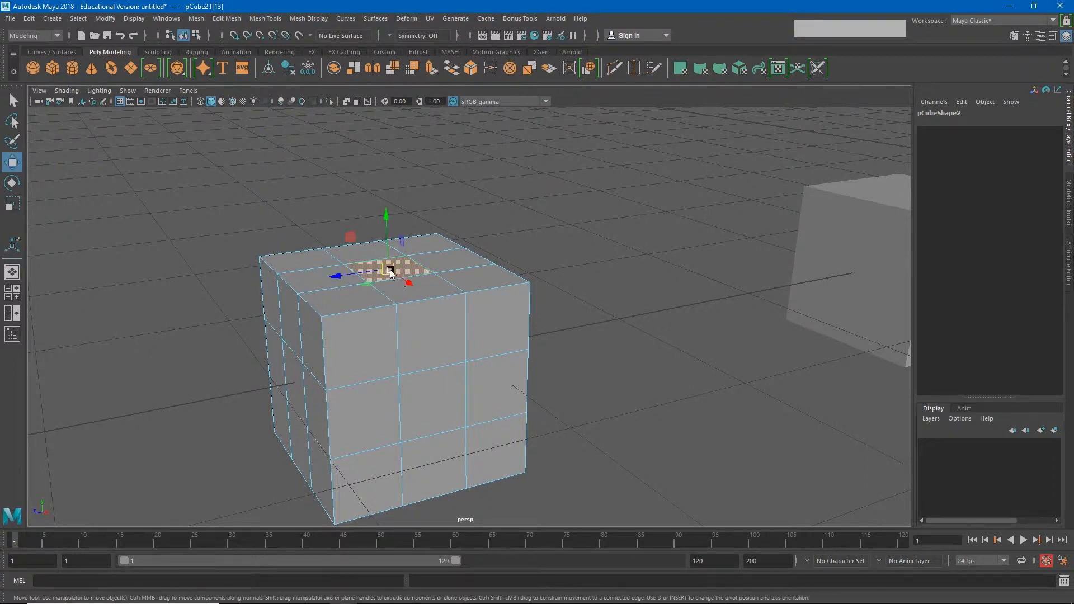
key(alt)
key(shift)
shift+drag(388, 254, 383, 202)
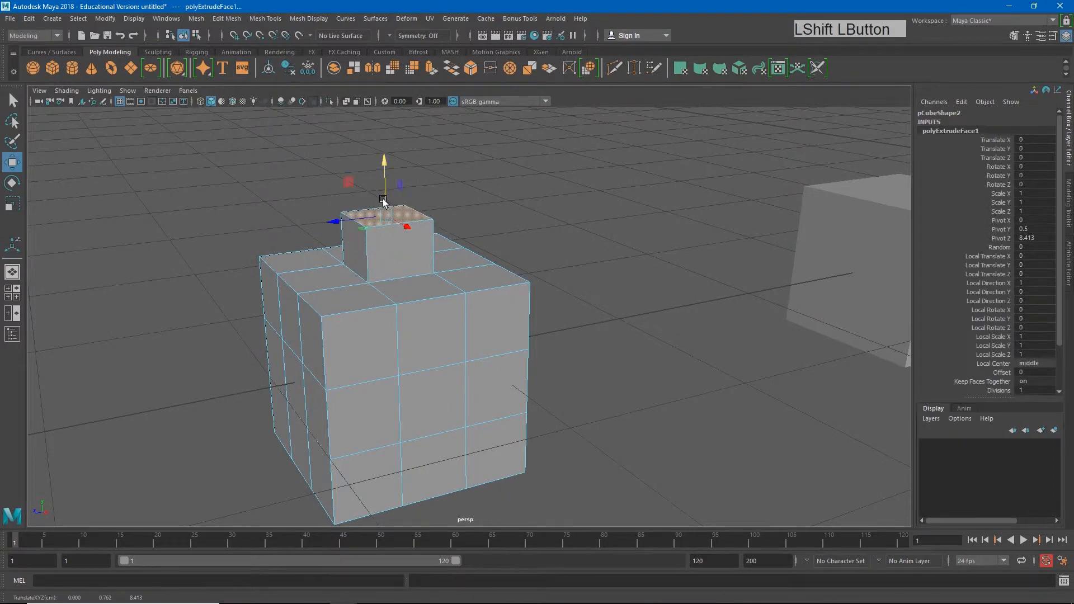
key(ctrl+z)
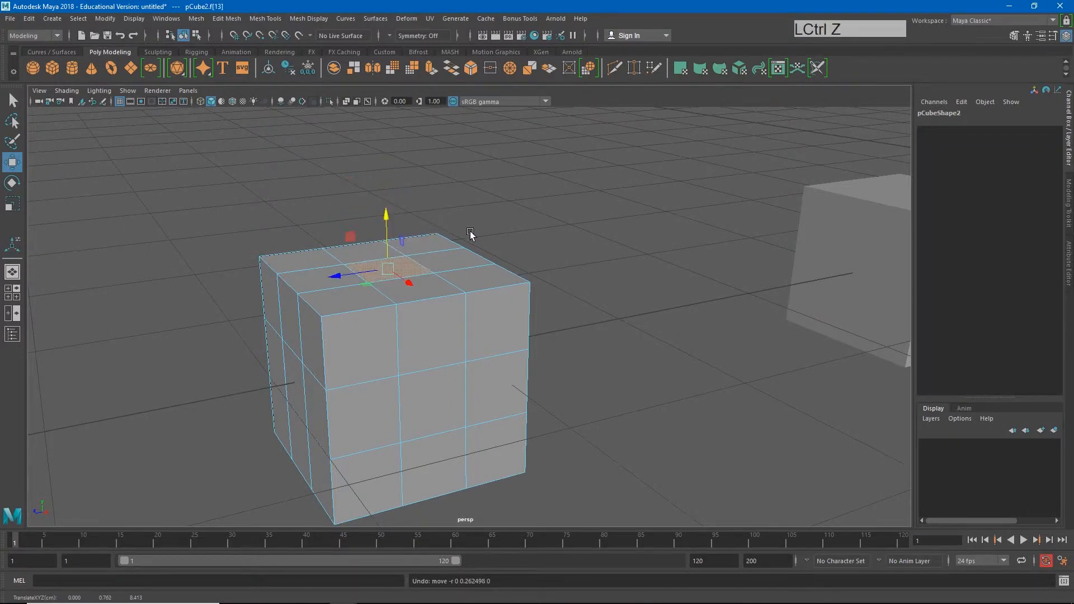
Step: Extrude the top centre face in place without depth and compare its smoothed and unsmoothed display
key(1)
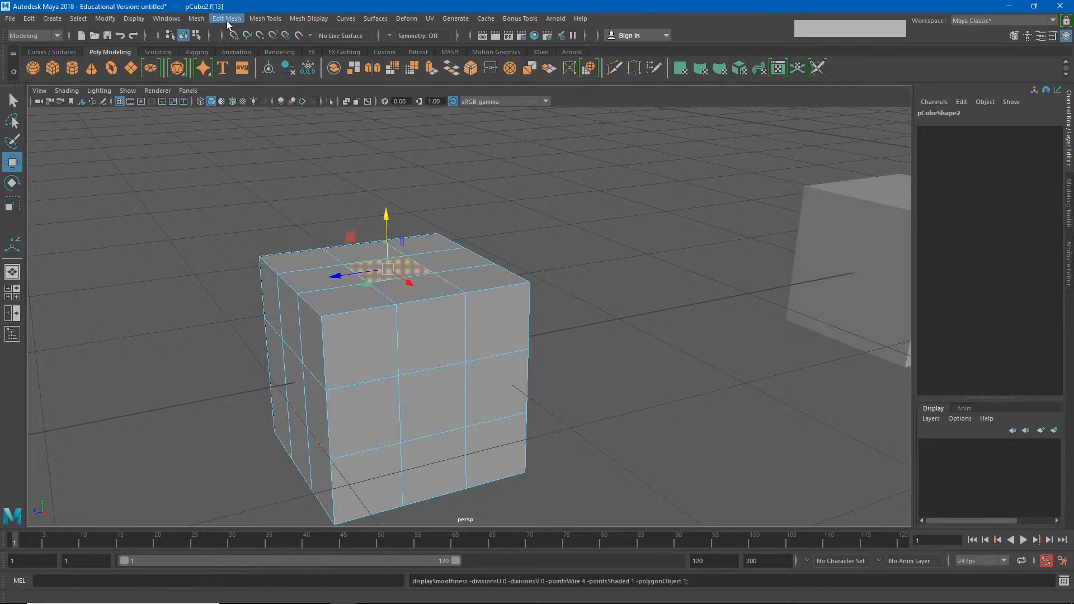
key(ctrl+e)
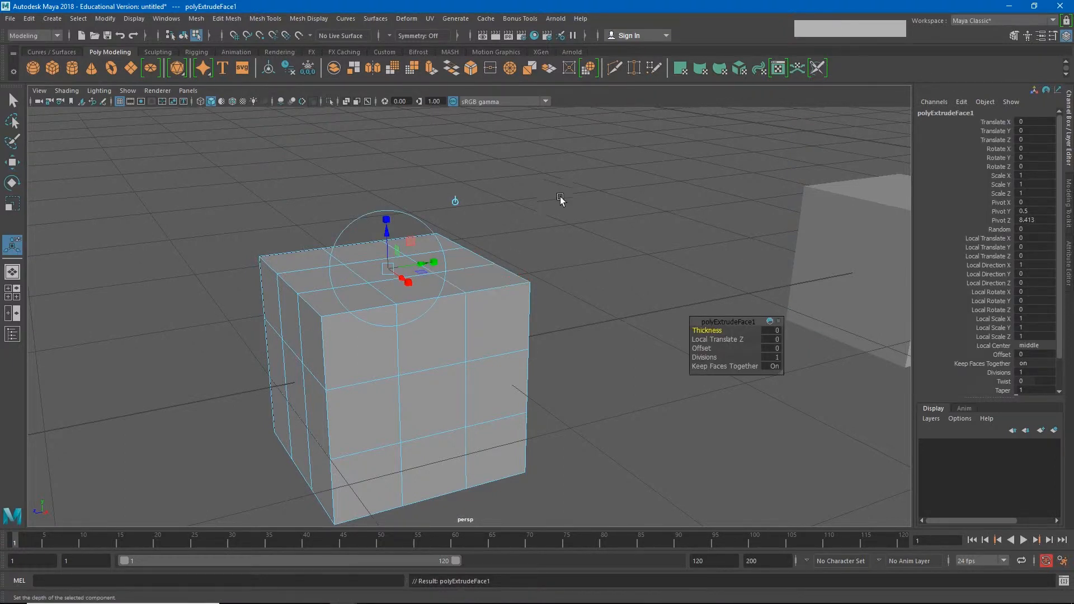
click(598, 222)
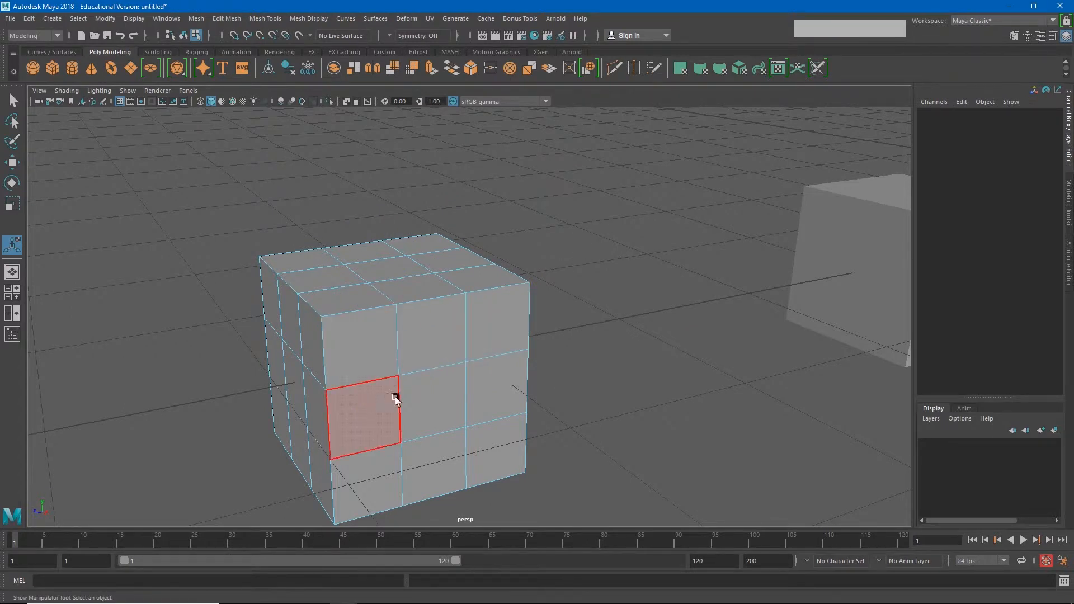
key(3)
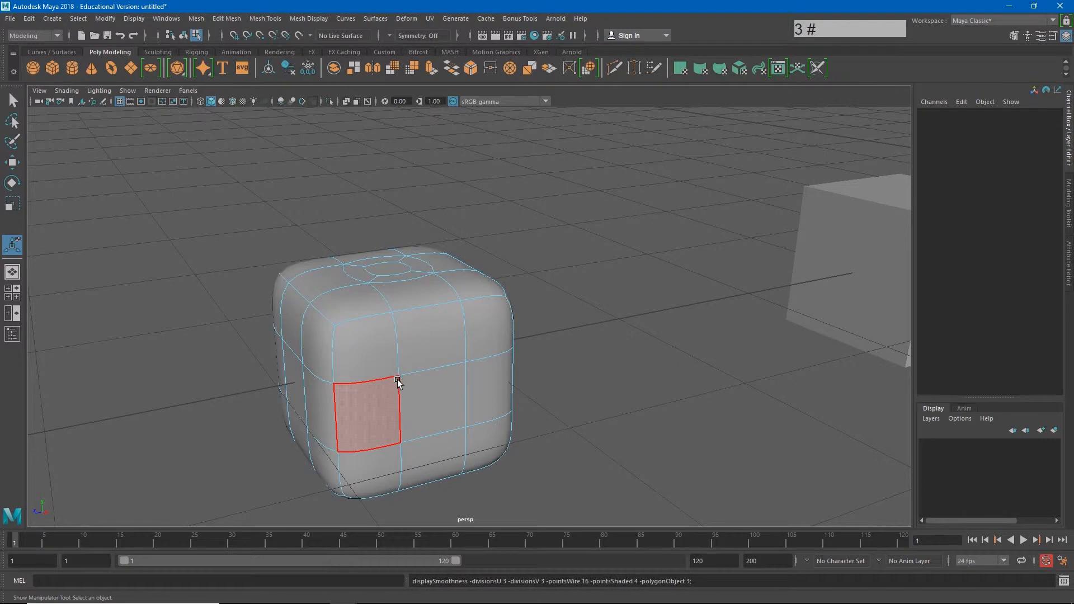
click(391, 270)
key(1)
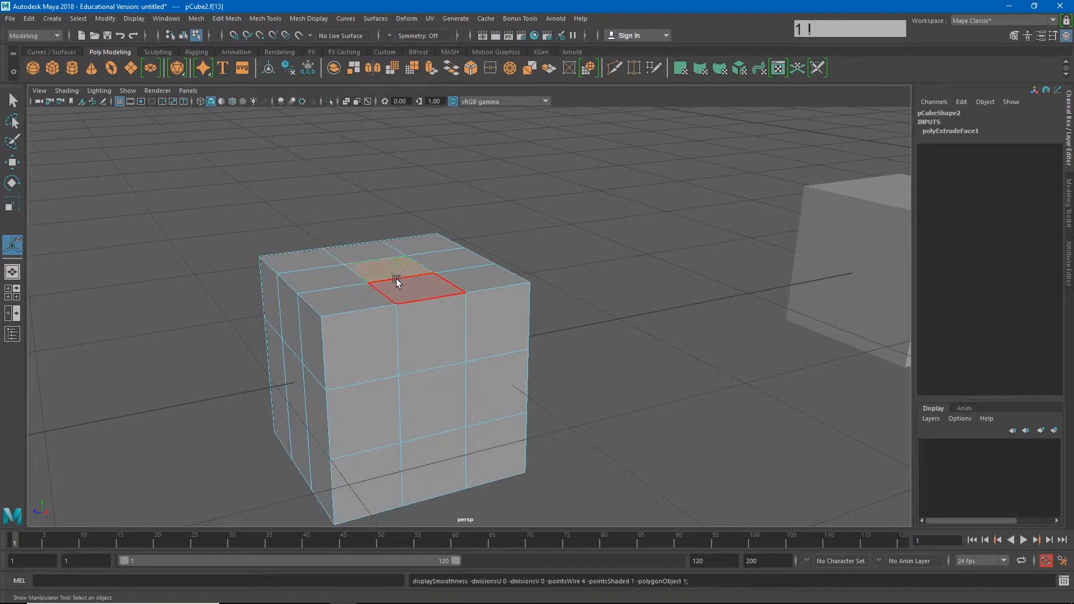
Step: Try raising the extruded centre face slightly above the cube's top, and undo the move
key(w)
drag(391, 267, 386, 237)
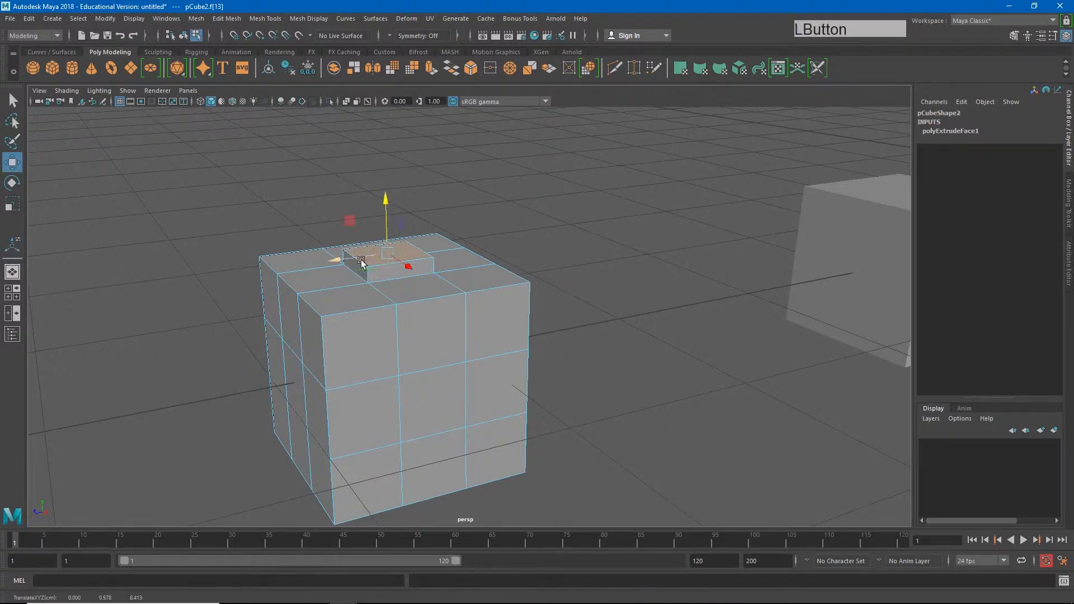
key(ctrl+z)
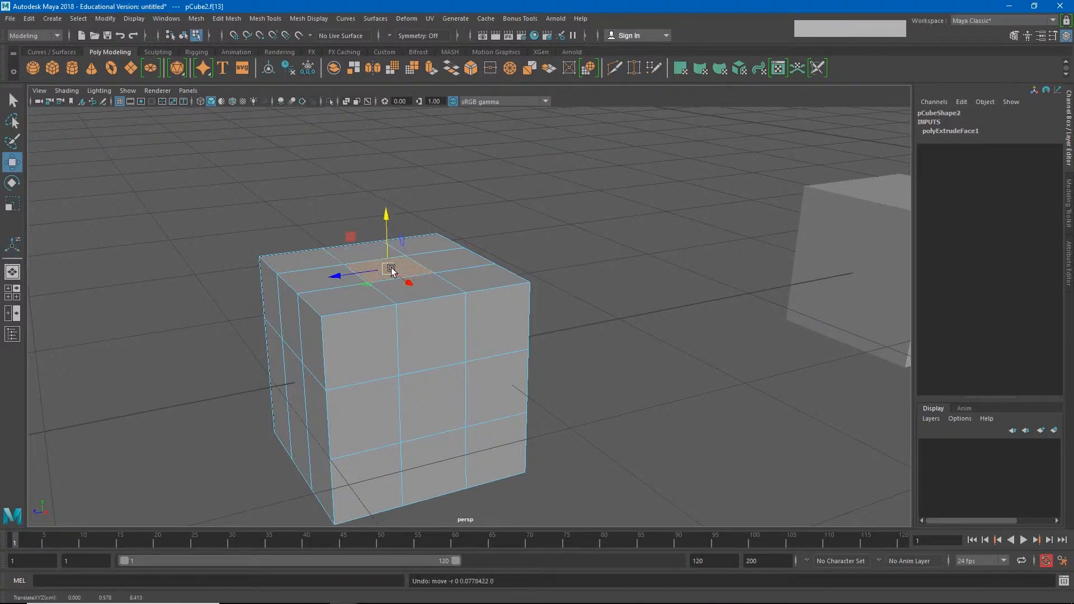
Step: Switch to edge selection and pull the front edge around the extruded centre face outward
scroll(386, 273, up, 4)
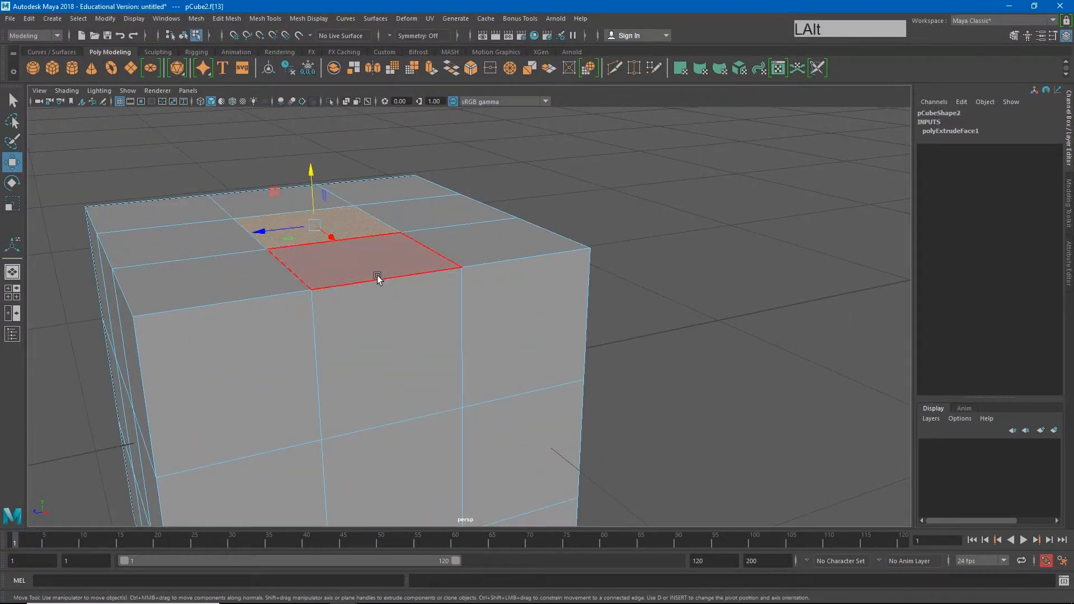
alt+drag(376, 276, 391, 285)
alt+middle_drag(454, 313, 450, 274)
alt+right_drag(449, 275, 525, 364)
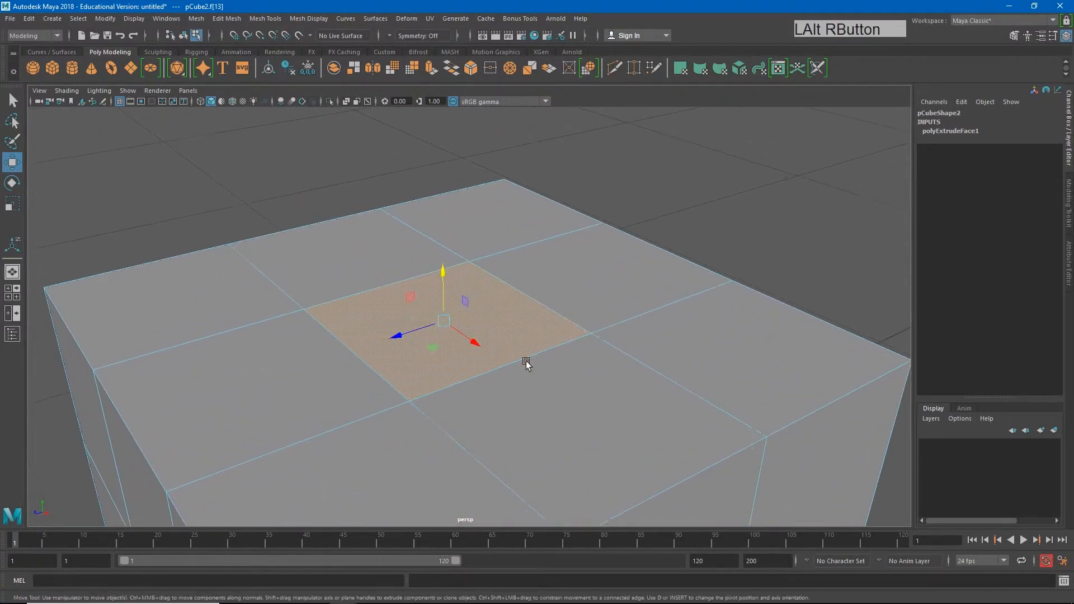
right_click(512, 373)
right_click(513, 254)
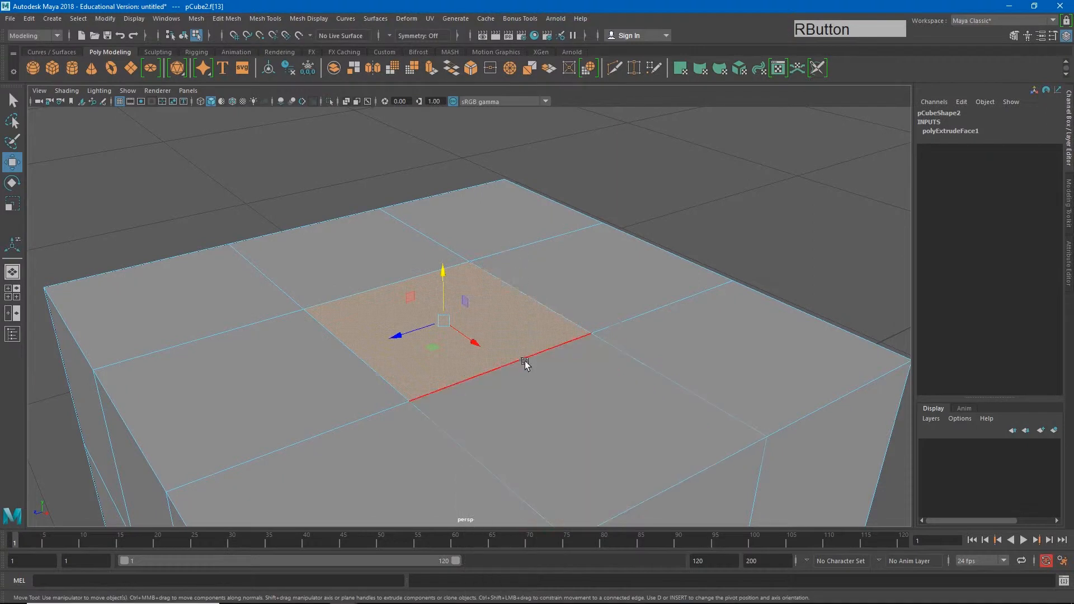
click(521, 361)
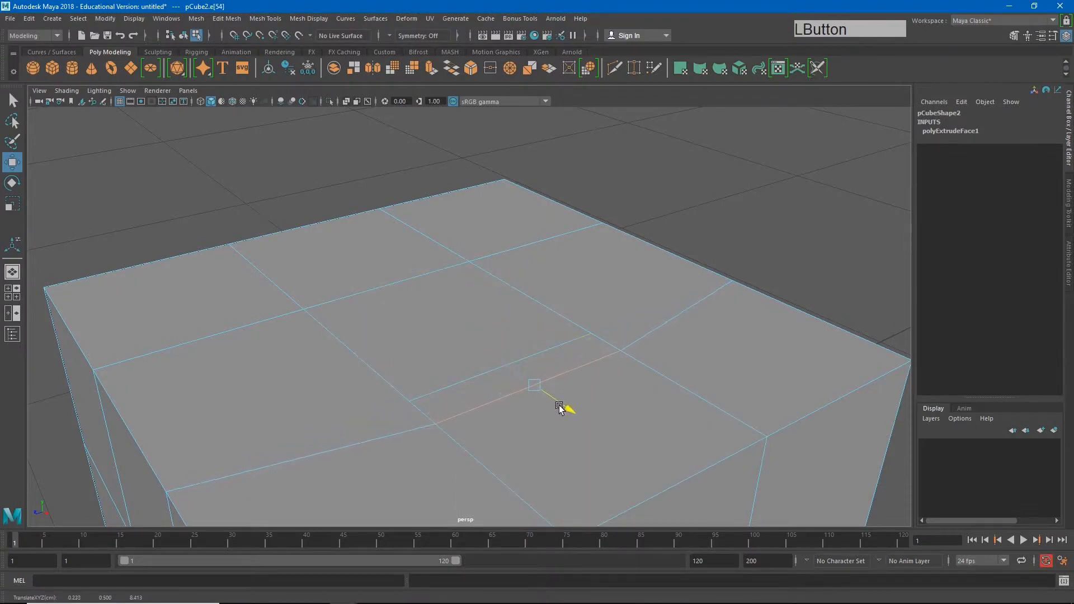
Step: Pull the remaining three edges around the extruded centre face outward to expose the hidden side faces
click(386, 380)
drag(335, 371, 308, 370)
click(353, 299)
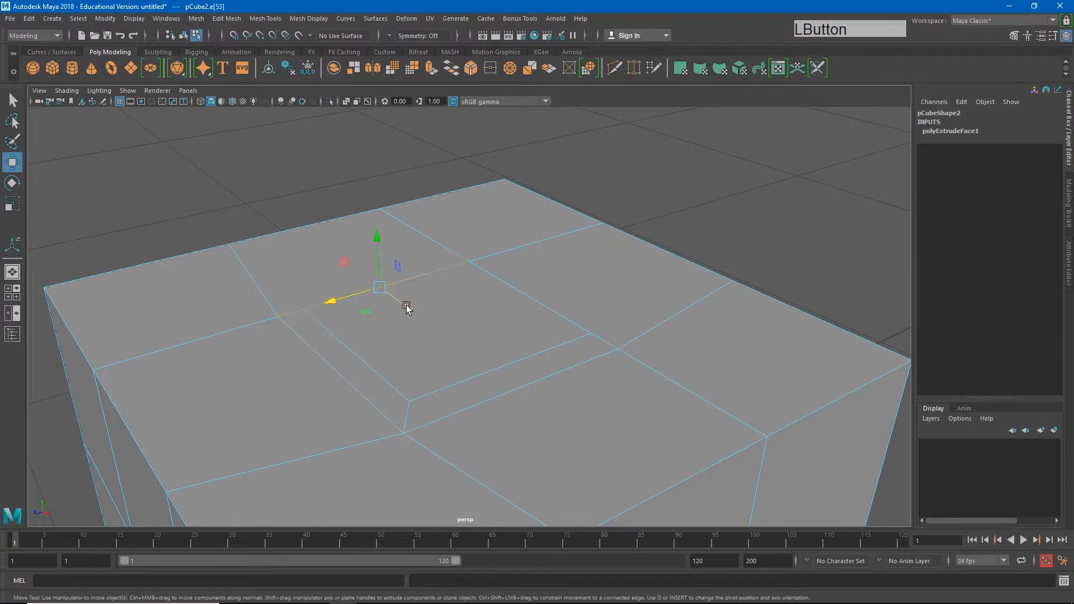
drag(407, 304, 386, 291)
click(527, 299)
drag(510, 303, 530, 286)
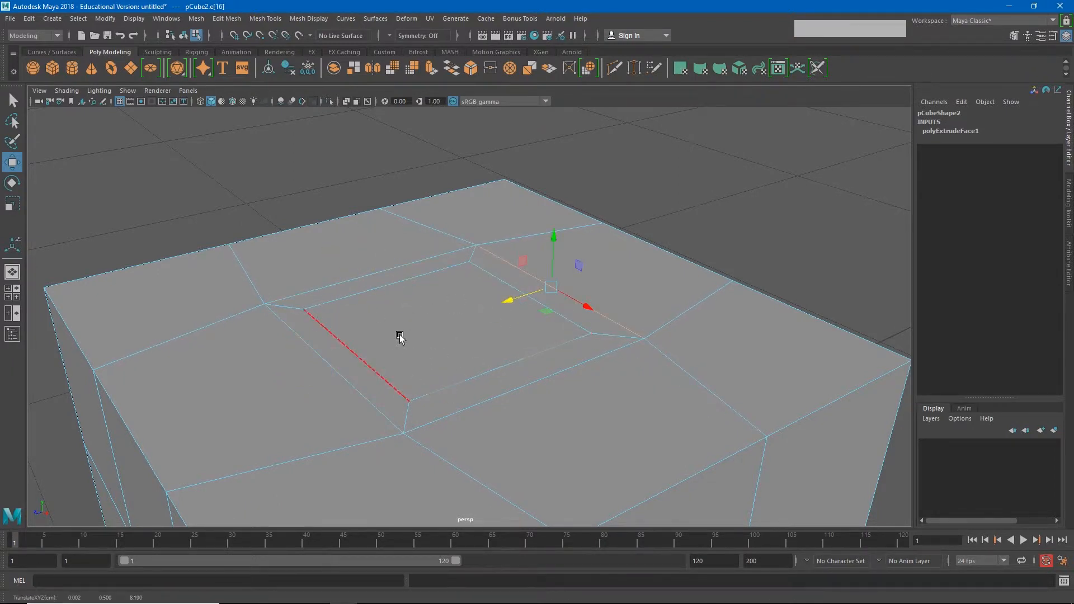
Step: Undo all the edge moves around the extruded centre face and return to face selection
key(ctrl+z)
key(ctrl+z)
key(ctrl+z)
key(ctrl+z)
key(ctrl+z)
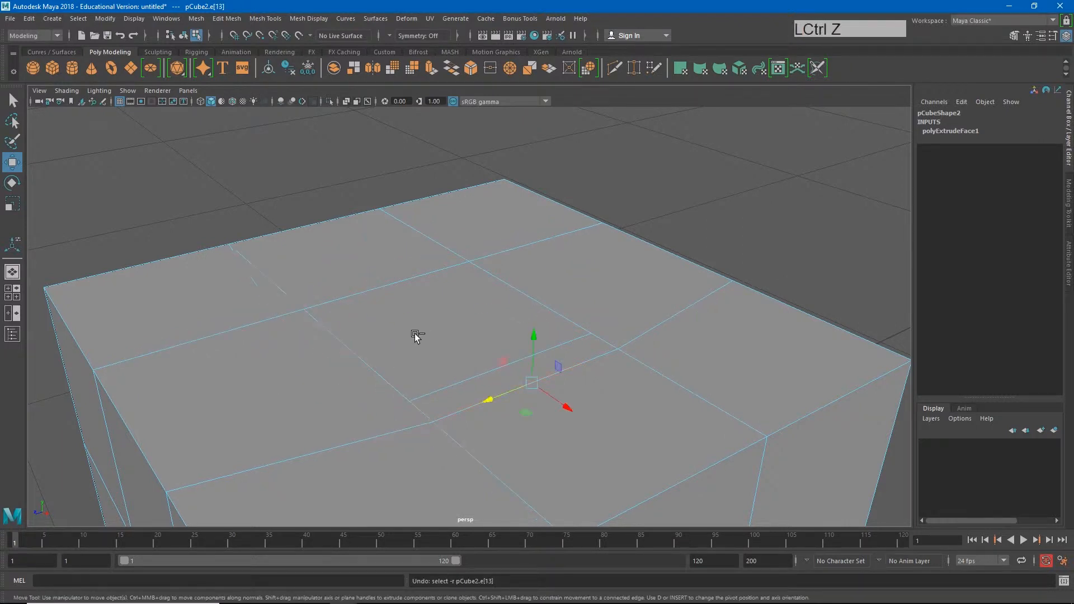
key(ctrl+z)
key(ctrl+z)
key(ctrl+z)
key(ctrl+z)
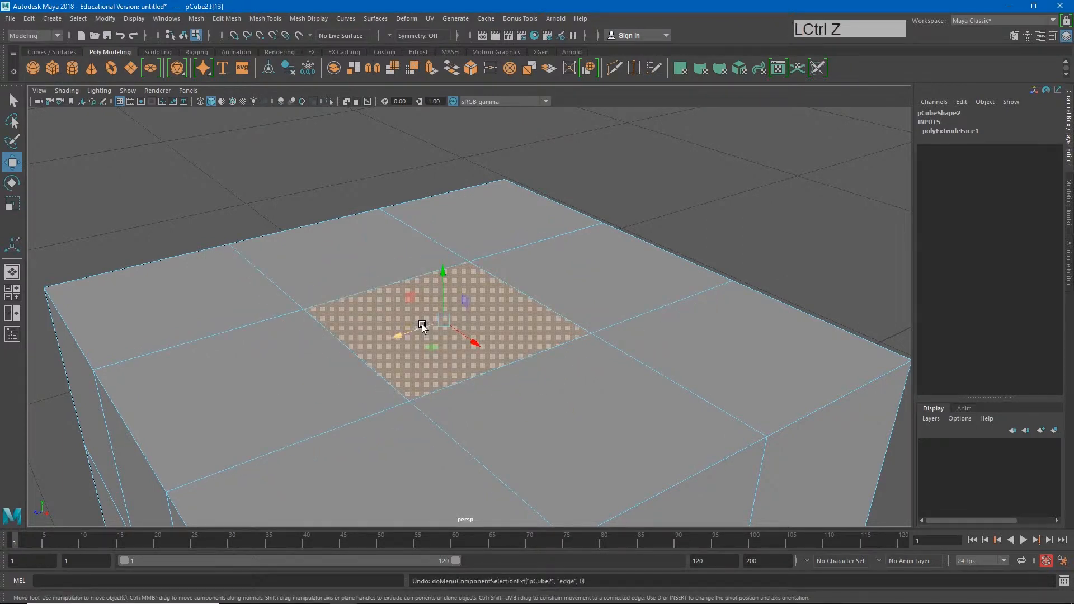
Step: Show the cube in smooth preview and undo the zero-depth extrusion of the top centre face
alt+right_drag(451, 371, 386, 362)
alt+middle_drag(386, 362, 414, 343)
key(3)
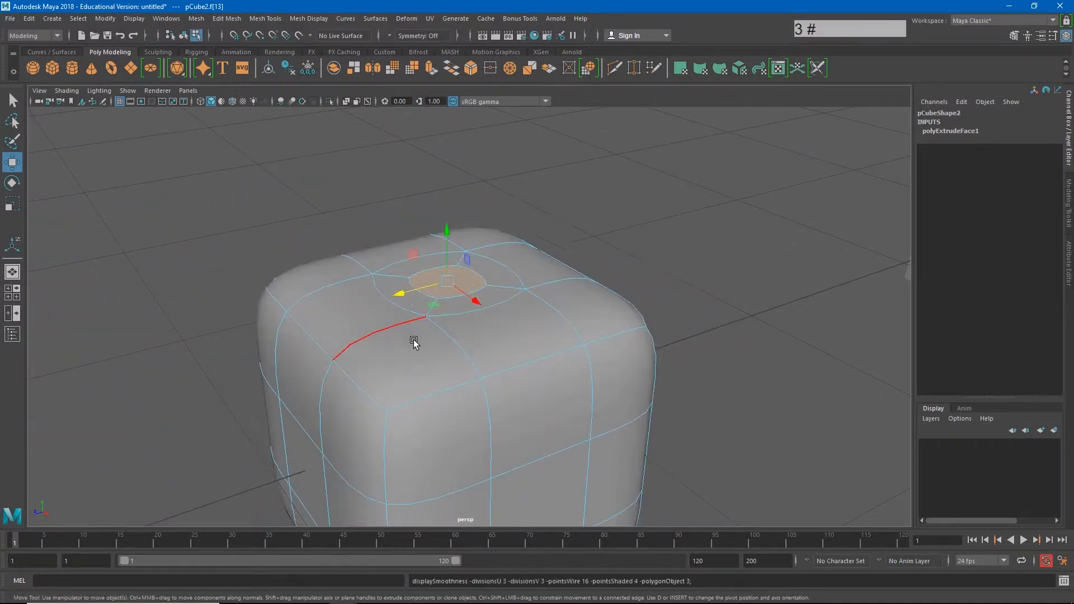
key(ctrl+z)
key(ctrl+z)
key(ctrl+z)
key(ctrl+z)
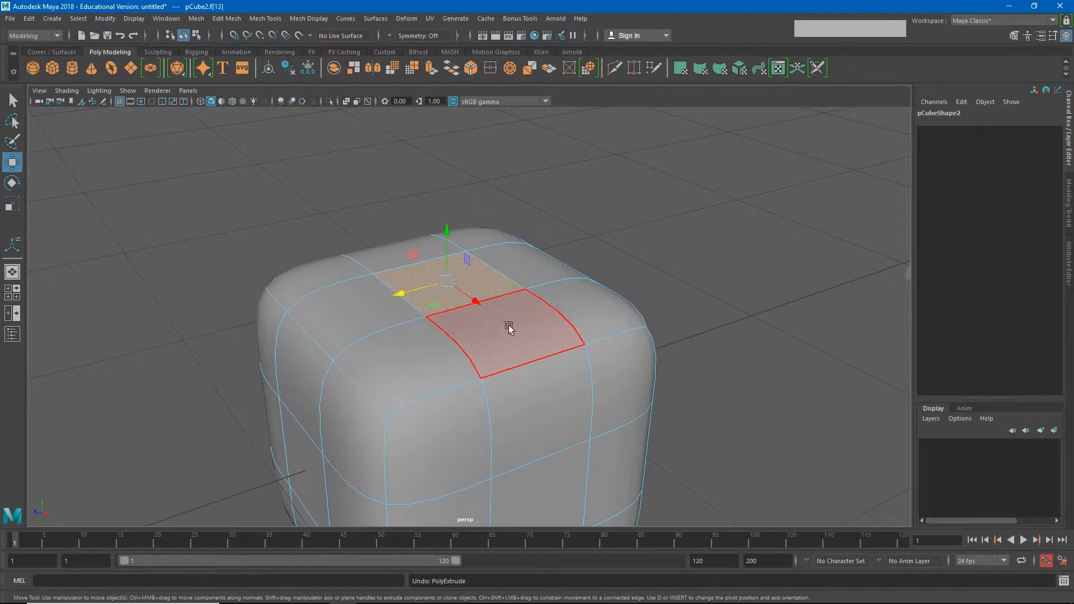
Step: Extrude the top centre face upward with a Local Translate Z of about 0.478, and turn off smooth preview
key(ctrl+e)
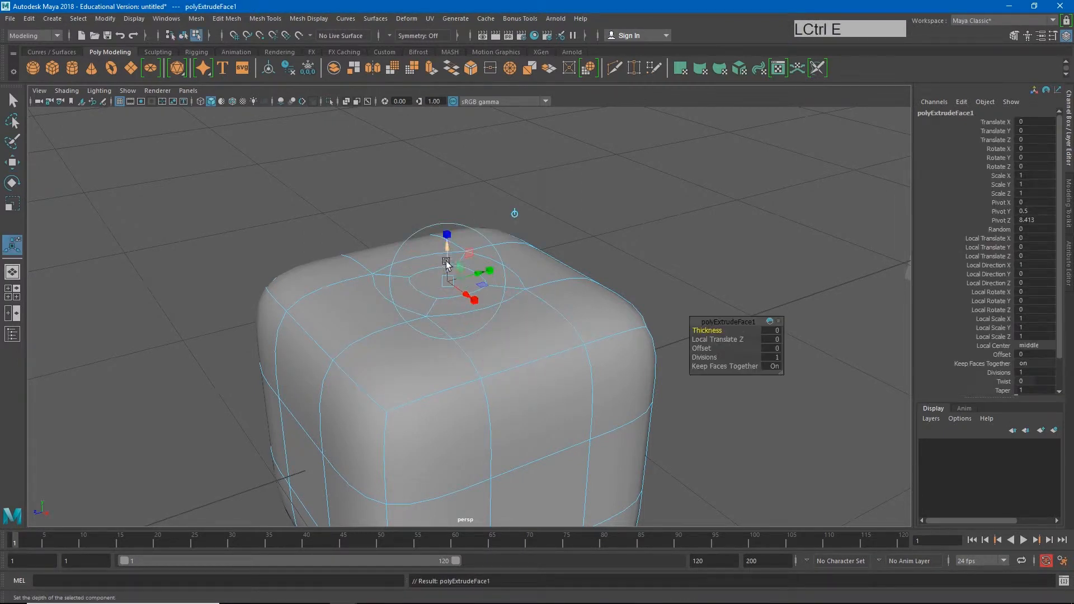
click(447, 263)
drag(447, 263, 449, 101)
key(1)
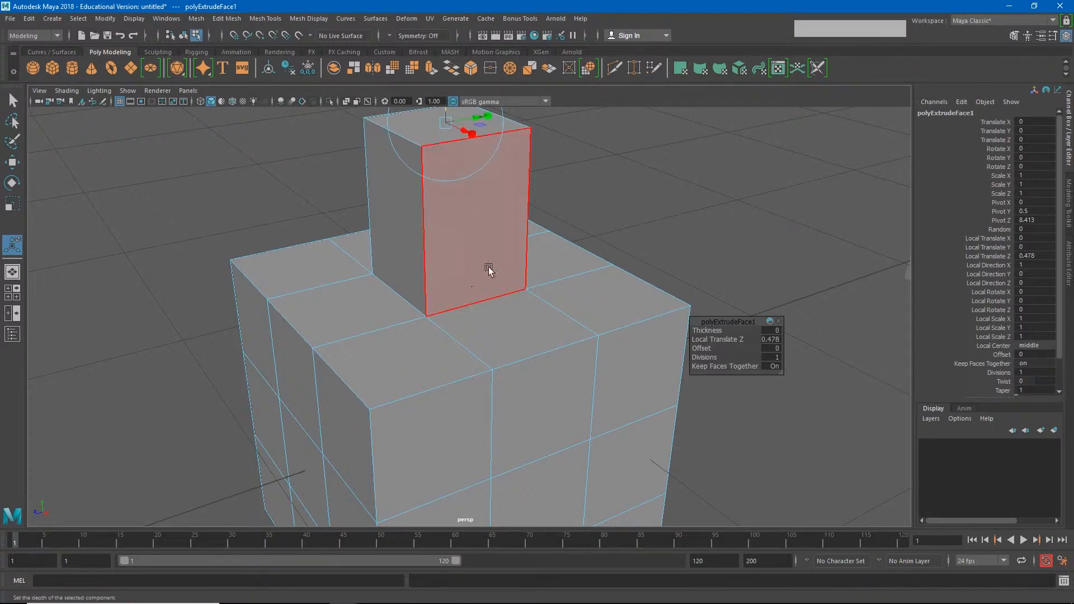
Step: Set the extrusion's Divisions to 5, Thickness to 0.2, Local Translate Z to 0.278 and Offset to 0.1
click(707, 358)
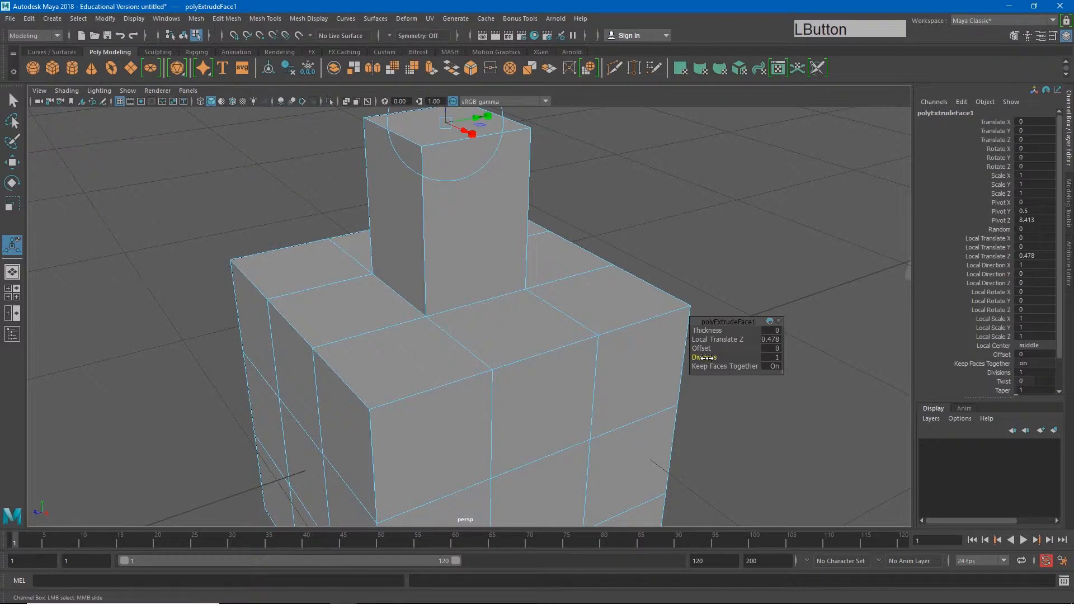
mouse_move(717, 357)
mouse_down()
mouse_move(727, 360)
mouse_move(710, 331)
mouse_move(719, 339)
mouse_move(705, 348)
mouse_up()
scroll(674, 309, down, 3)
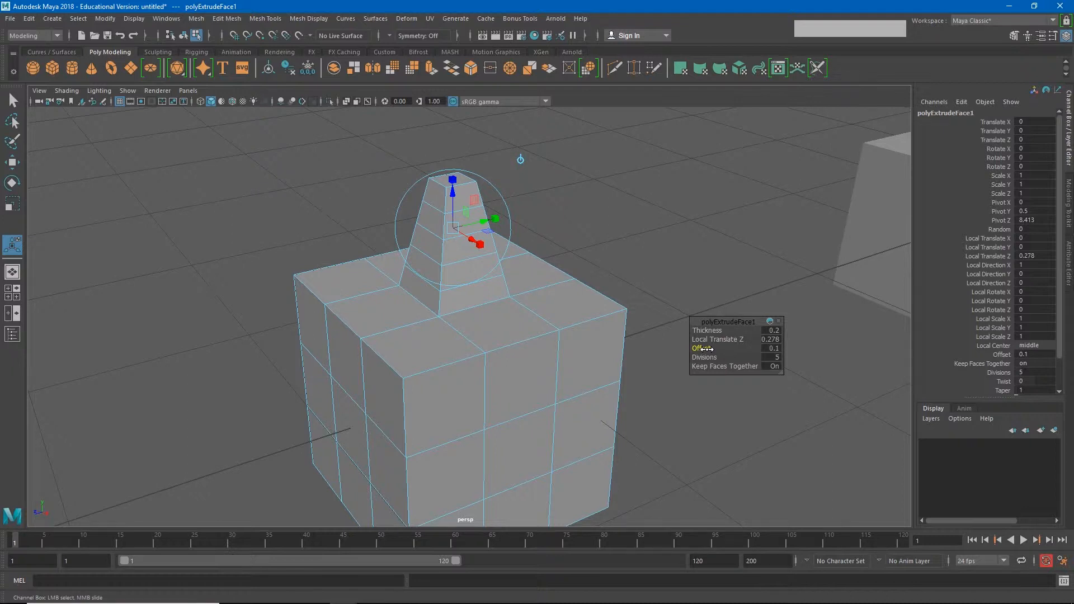
Step: Change the extrusion's Offset to -0.4 so its top flares outward, and finish the extrusion
key(ctrl)
drag(706, 349, 708, 353)
key(ctrl+z)
alt+drag(579, 385, 590, 332)
drag(706, 357, 650, 341)
alt+middle_drag(650, 340, 606, 422)
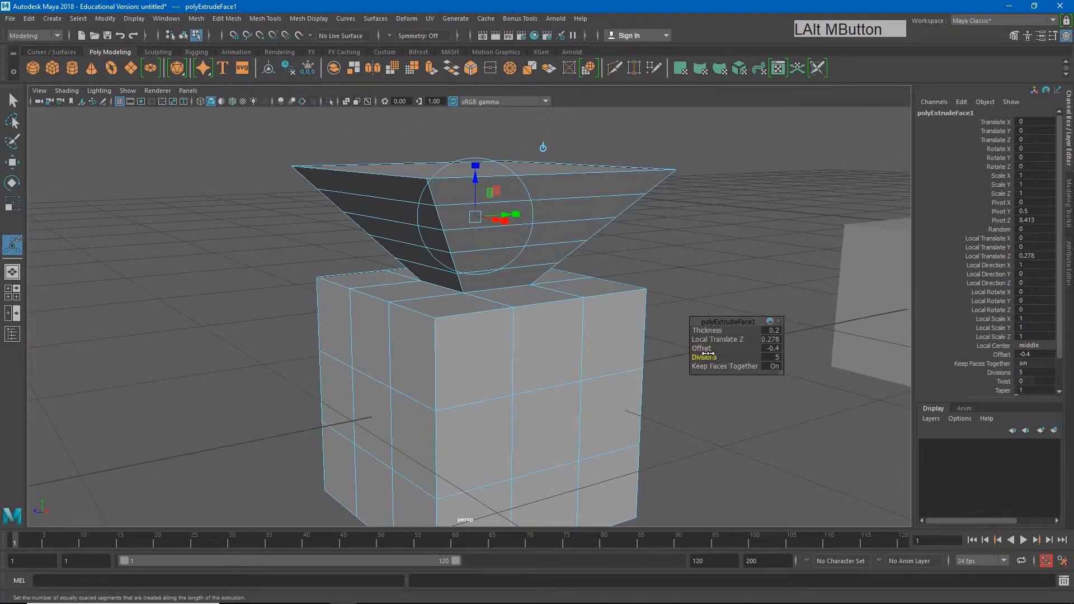
drag(708, 354, 694, 350)
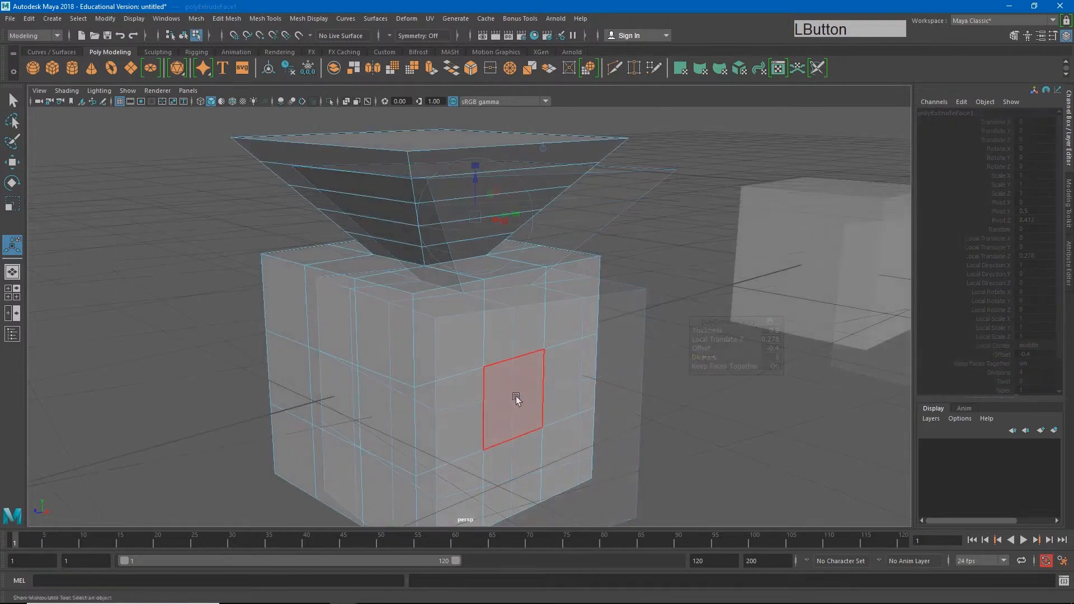
click(541, 338)
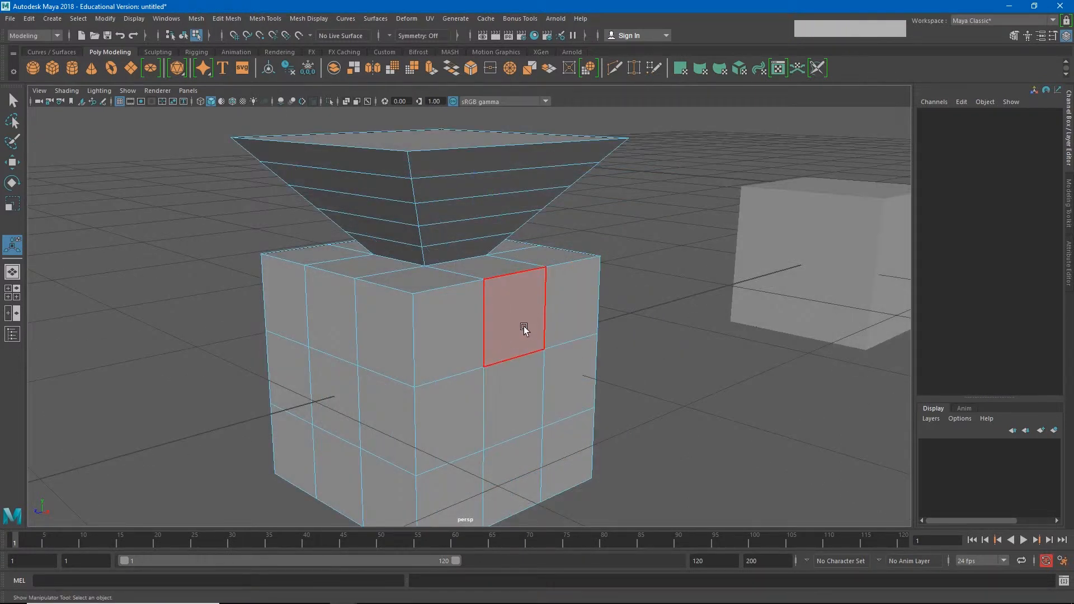
Step: Extrude the four upper outer faces on the cube's side with a Local Translate Z of 0.49 and Keep Faces Together off
shift+click(519, 317)
shift+click(521, 381)
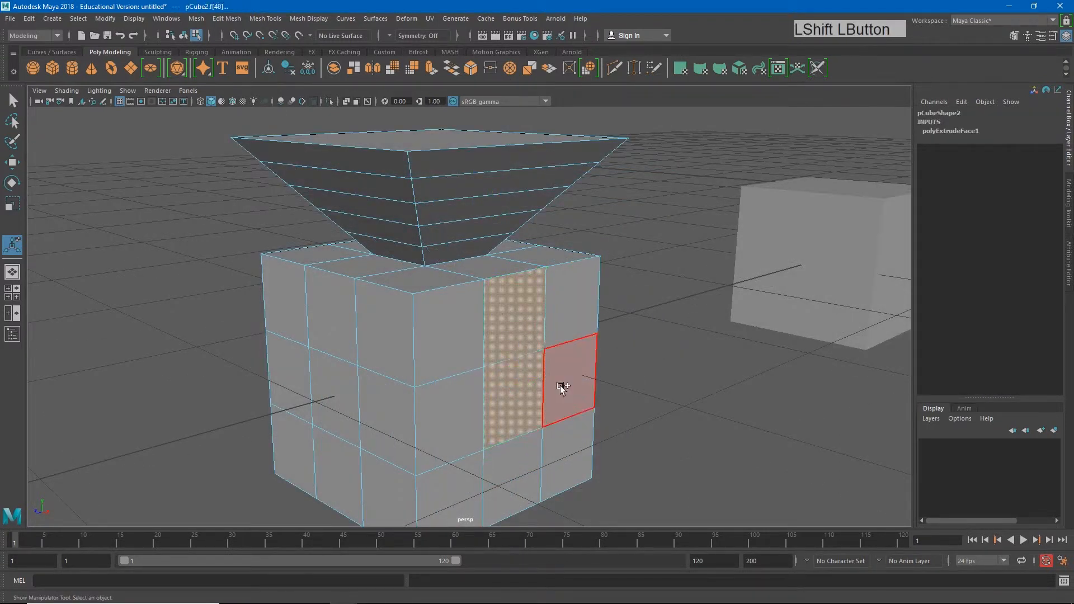
shift+click(559, 384)
shift+click(559, 331)
key(ctrl+e)
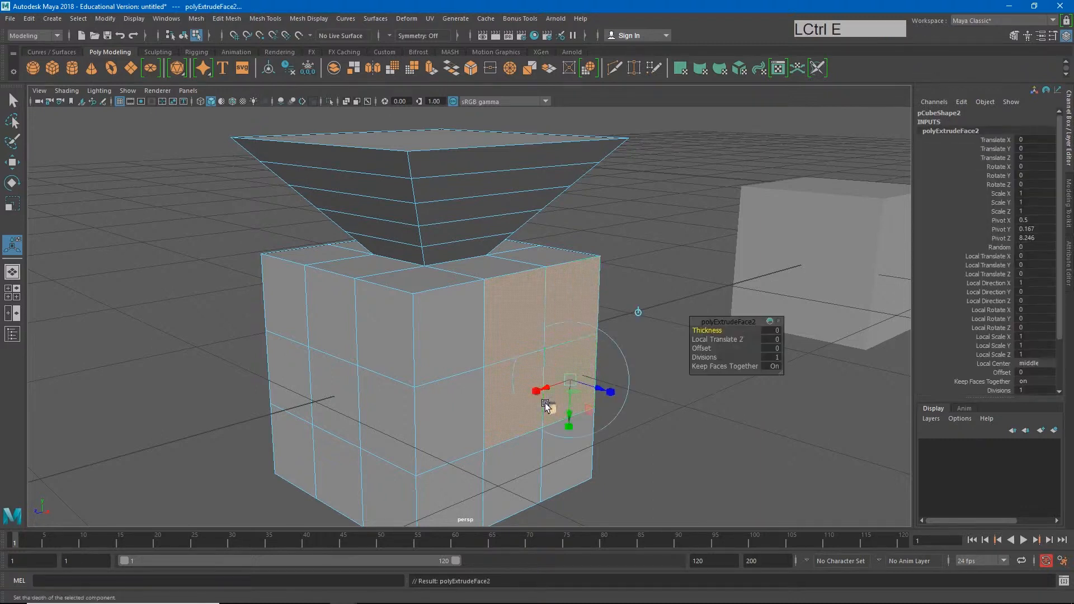
drag(597, 397, 691, 456)
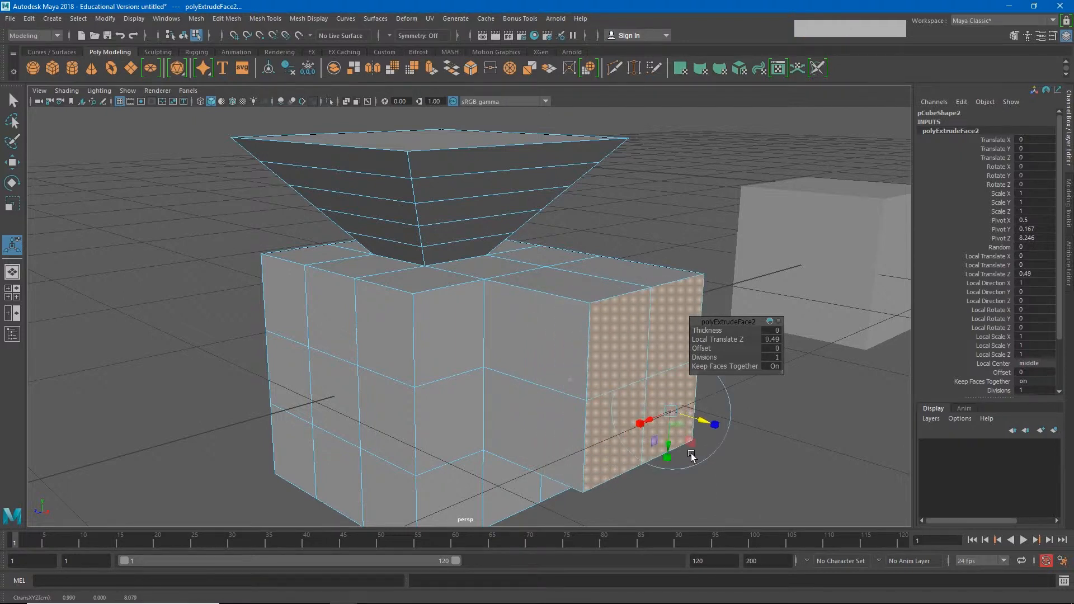
click(774, 367)
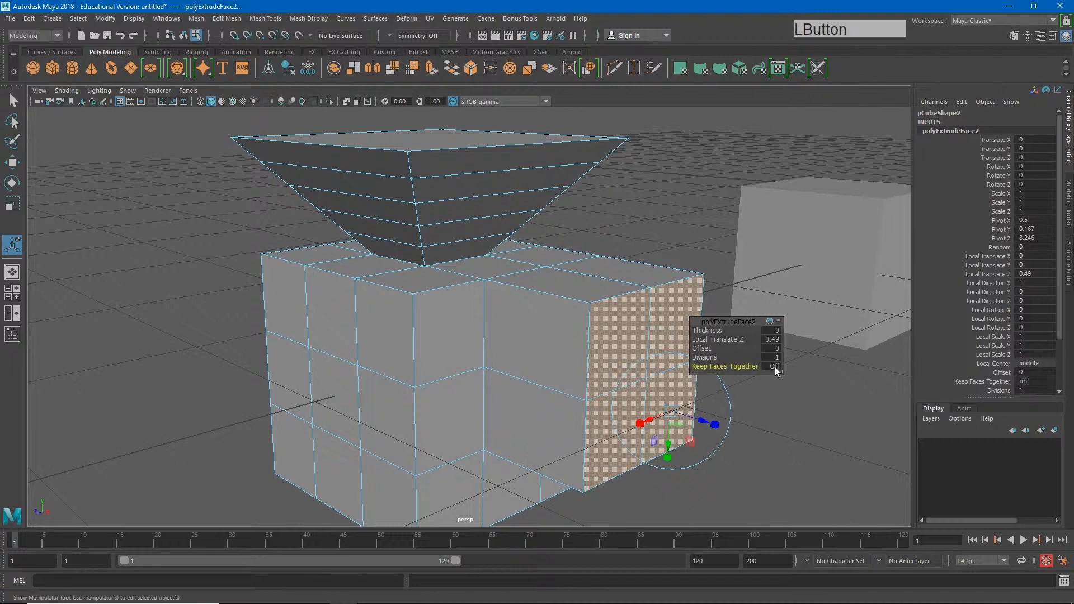
click(801, 443)
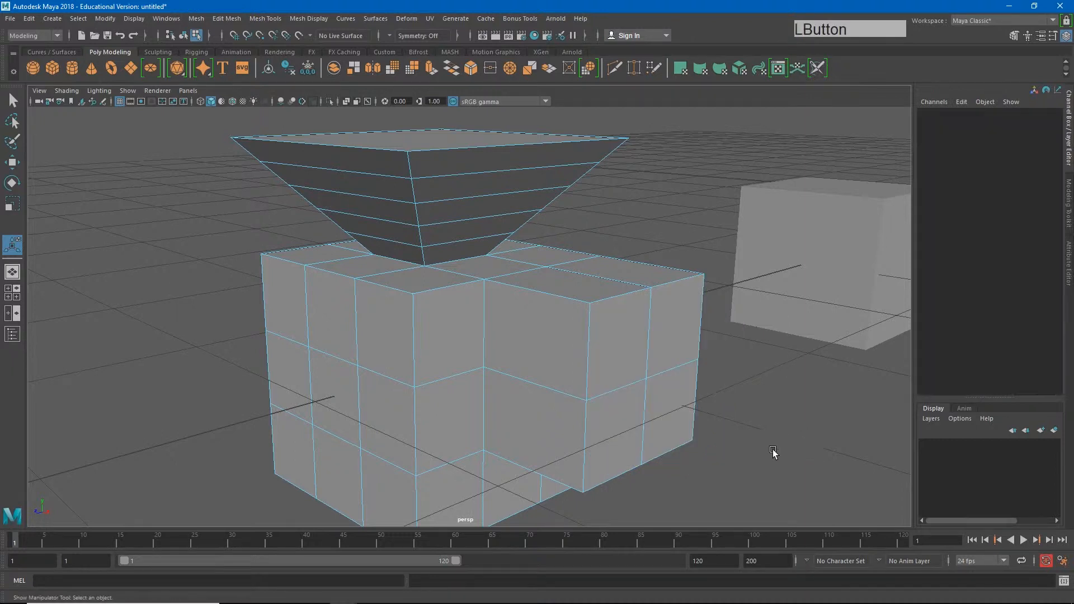
Step: Move the four extruded end faces away from each other so the extrusion splits into four separate prongs
click(667, 442)
alt+drag(599, 451, 468, 434)
alt+middle_drag(468, 434, 565, 445)
key(w)
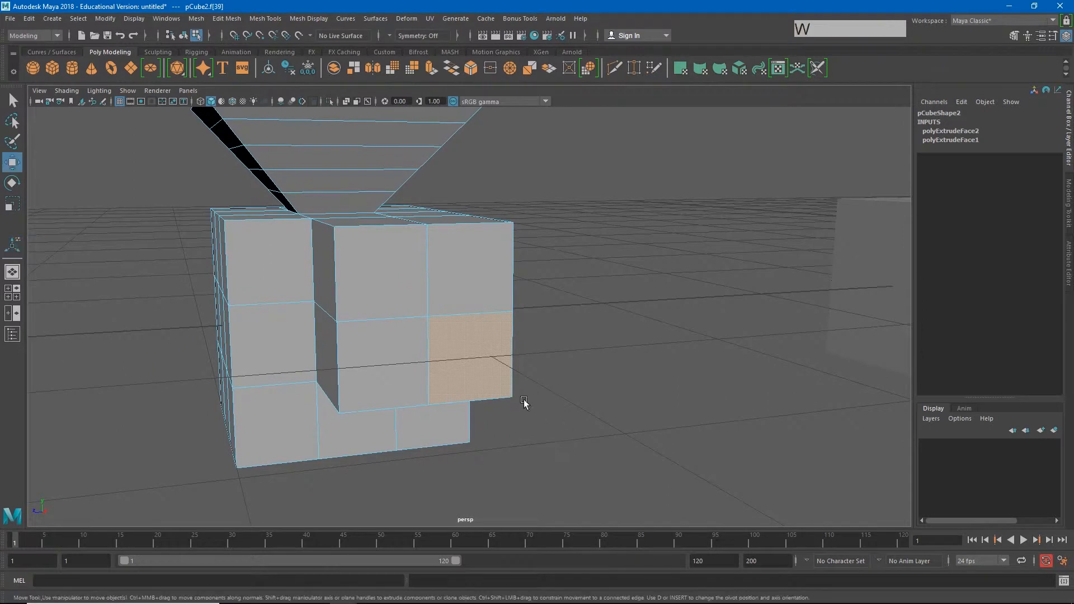
drag(473, 365, 510, 395)
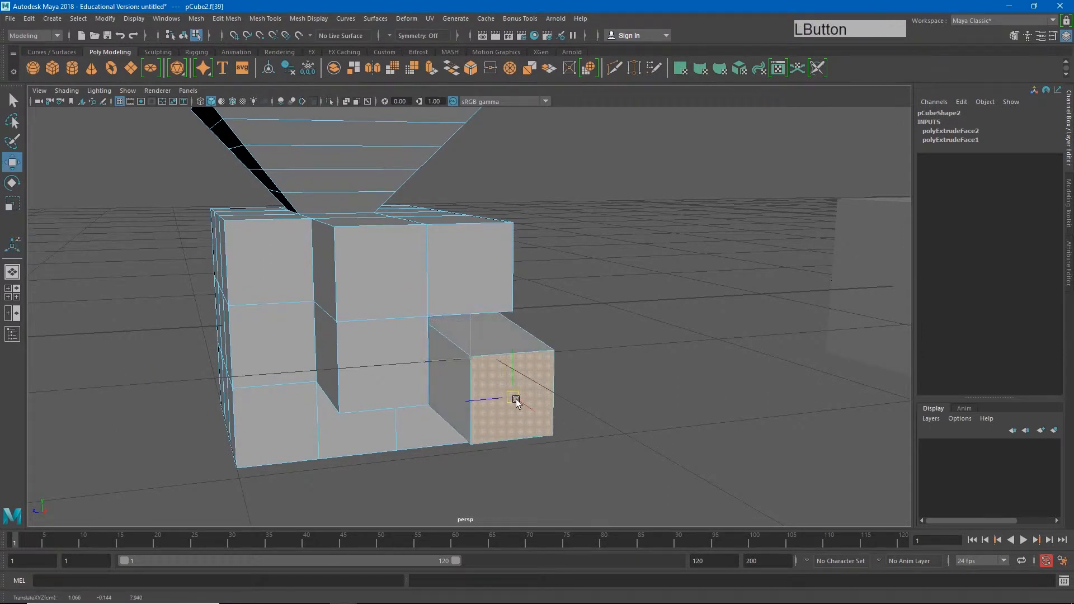
click(479, 290)
drag(475, 279, 499, 237)
click(386, 271)
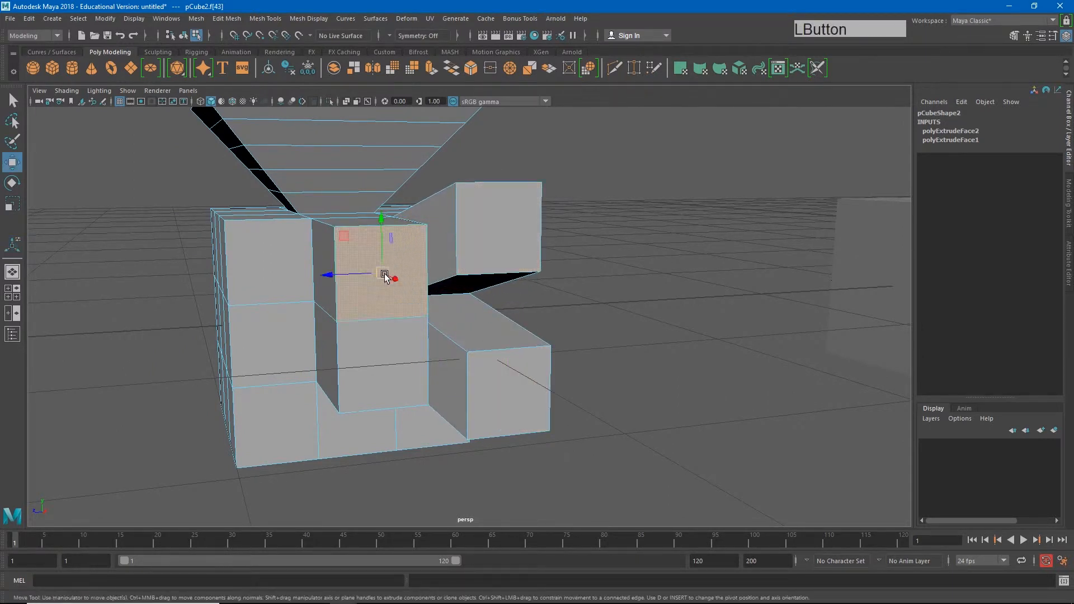
alt+drag(391, 276, 469, 283)
click(467, 272)
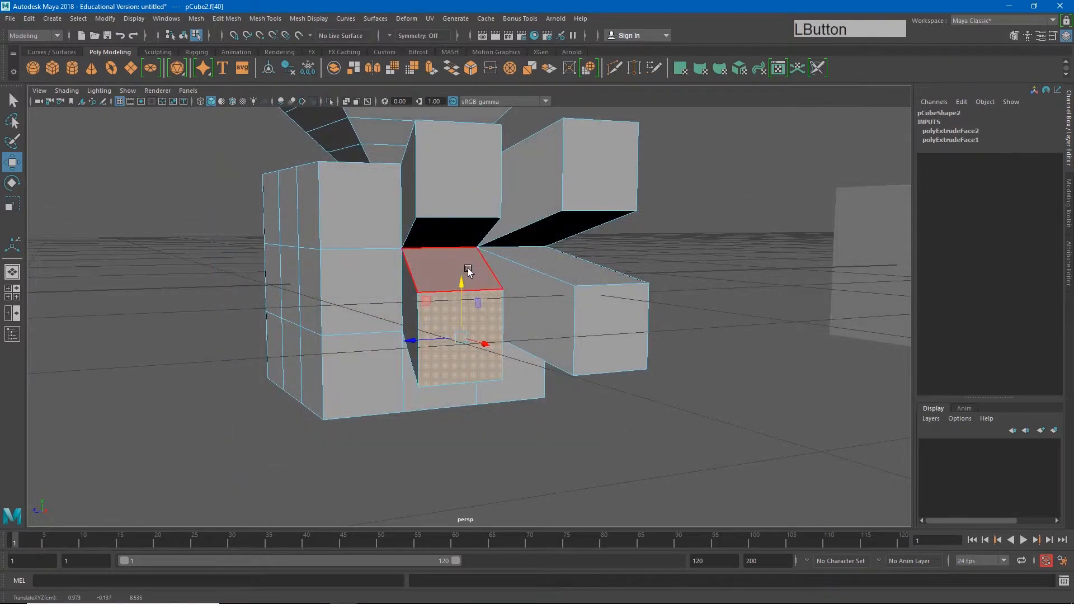
Step: Select inner faces between the prongs and examine the separate side walls of the extrusion from several angles
shift+click(532, 289)
shift+click(555, 257)
shift+click(532, 233)
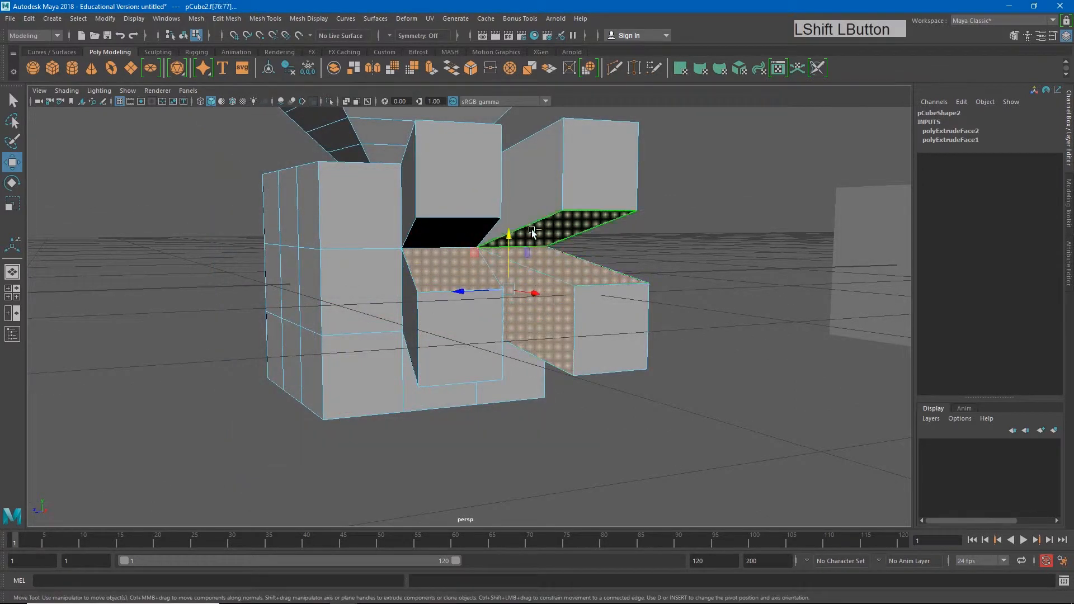
shift+click(460, 235)
shift+click(515, 218)
alt+drag(515, 218, 281, 337)
alt+middle_drag(280, 338, 354, 311)
alt+drag(352, 310, 353, 317)
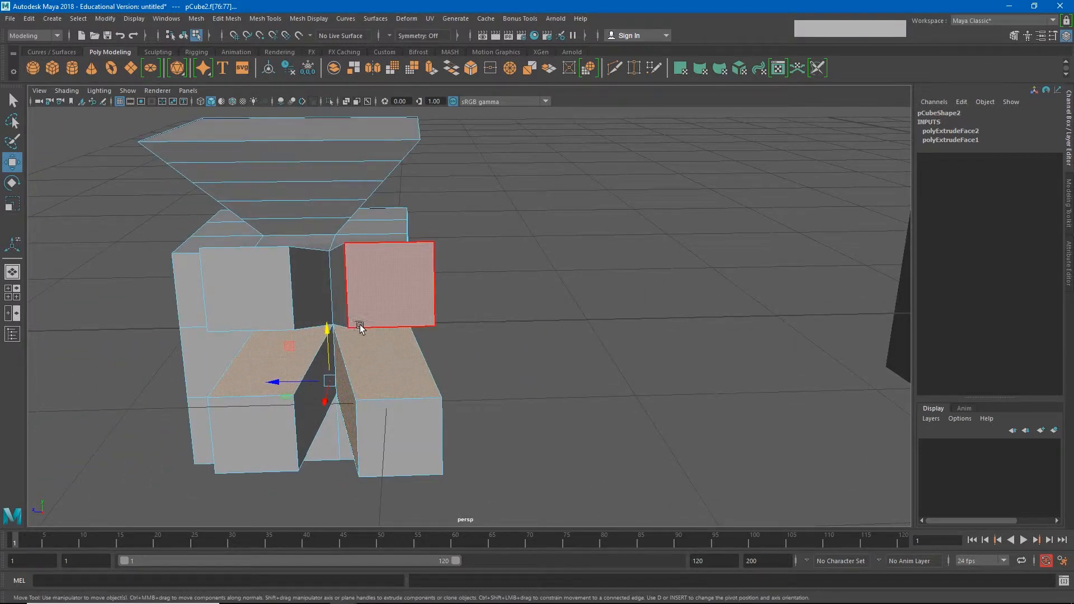
Step: Show the pronged cube in smooth preview and clear the face selection
key(3)
click(428, 345)
alt+drag(428, 345, 568, 366)
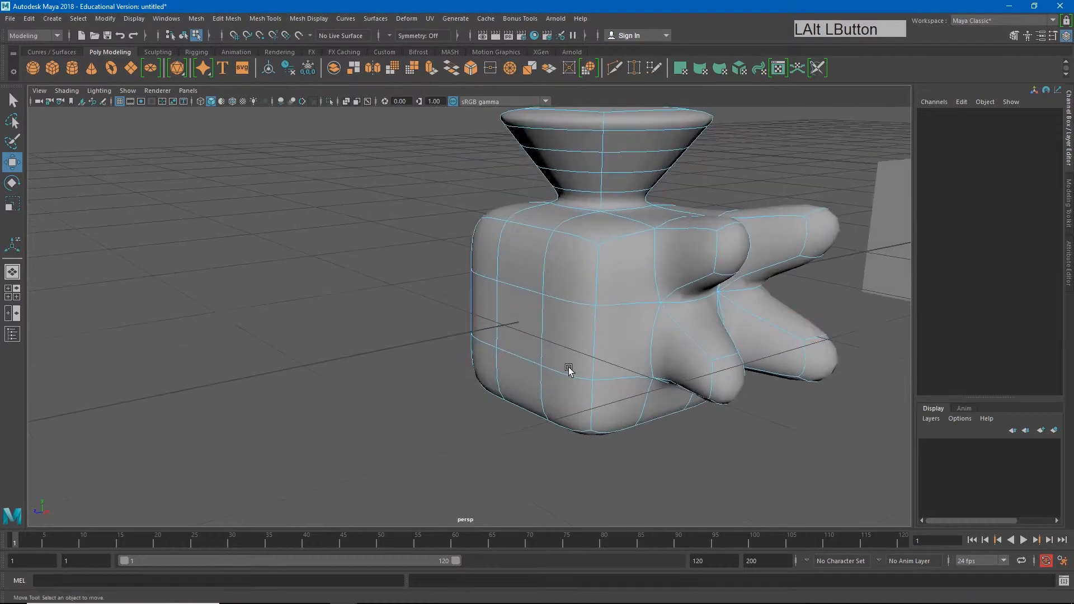
alt+middle_drag(568, 367, 424, 412)
alt+right_drag(666, 369, 591, 367)
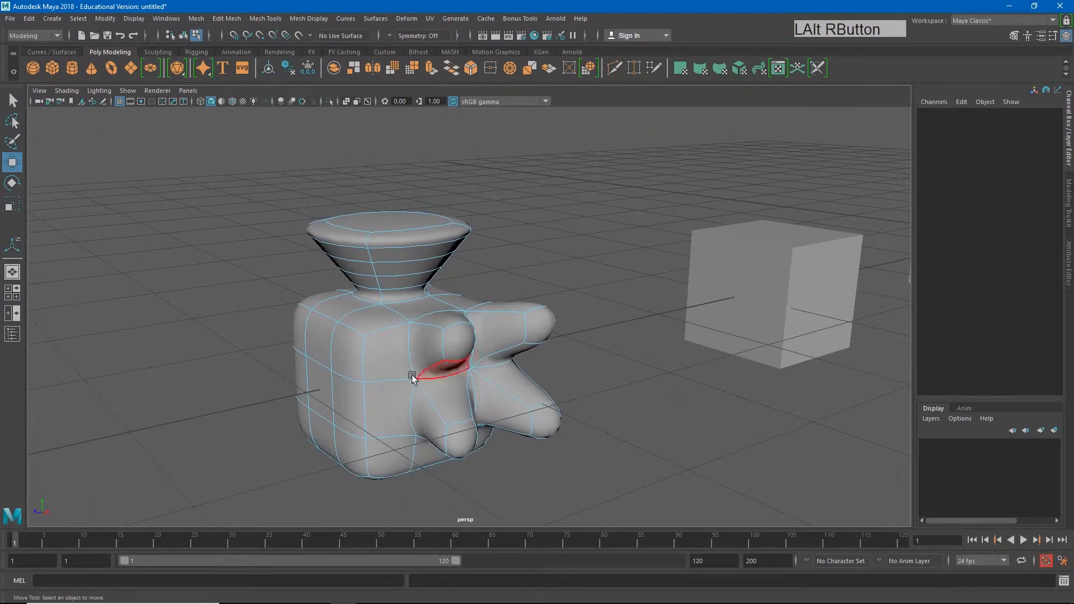
Step: Extrude four upper adjacent faces on the cube's other visible side with a Local Translate Z of 0.519
click(342, 358)
shift+click(315, 347)
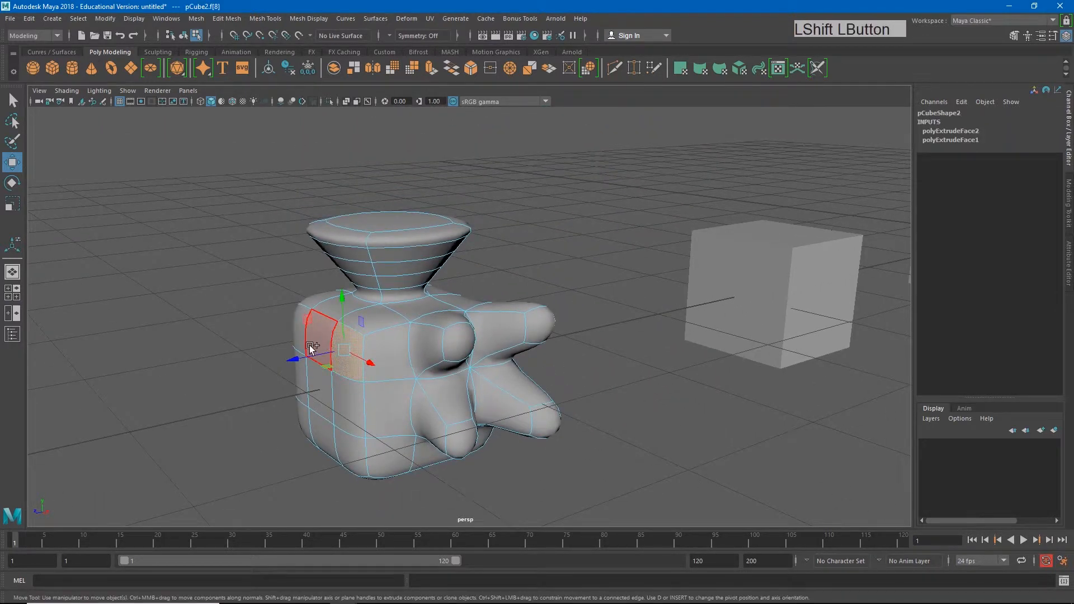
shift+click(326, 413)
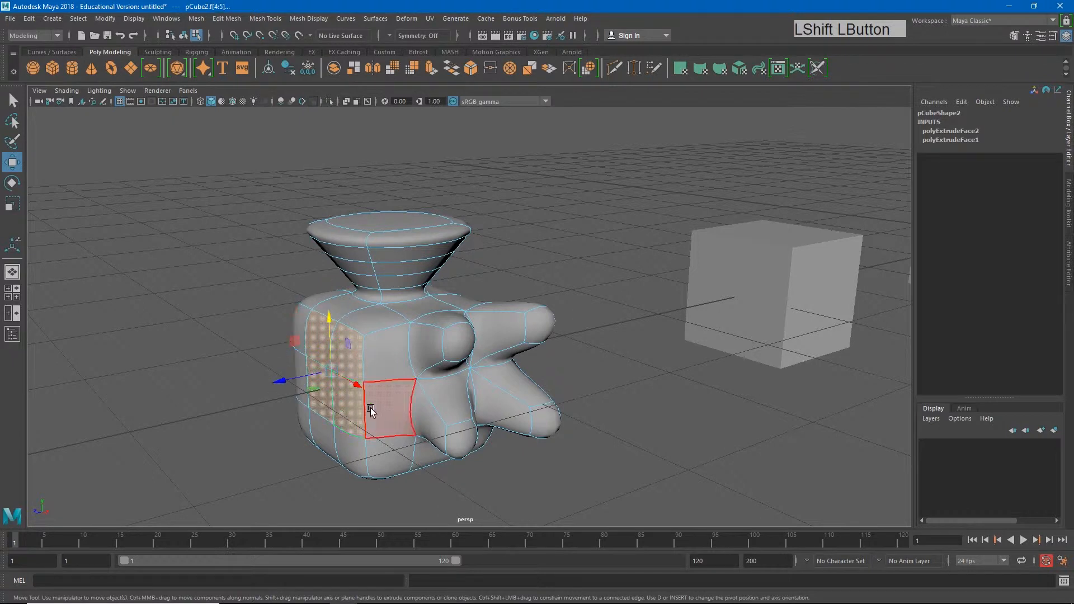
key(ctrl+e)
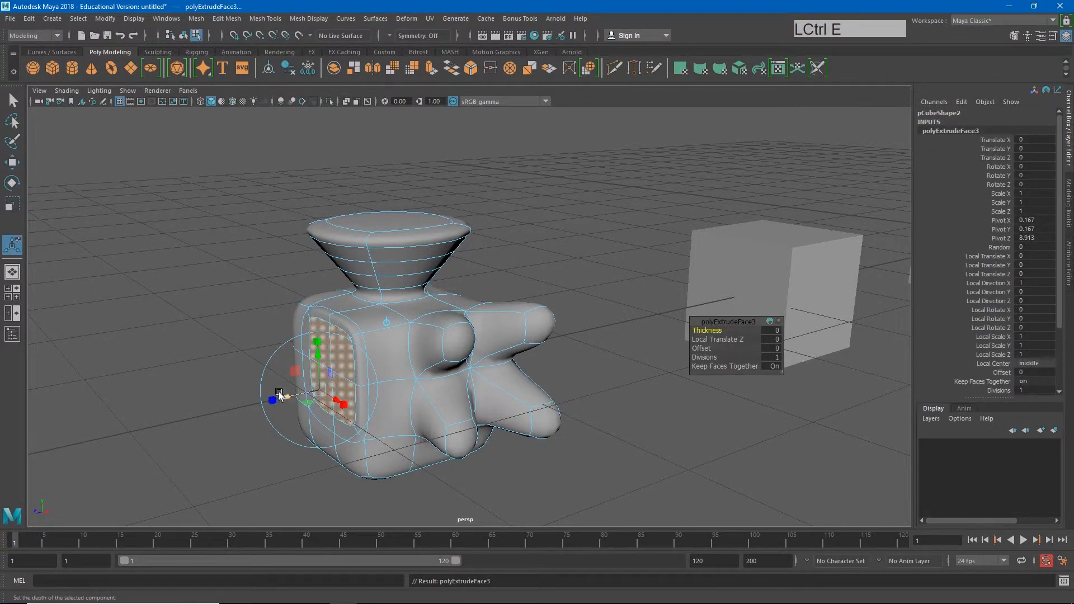
drag(275, 400, 197, 417)
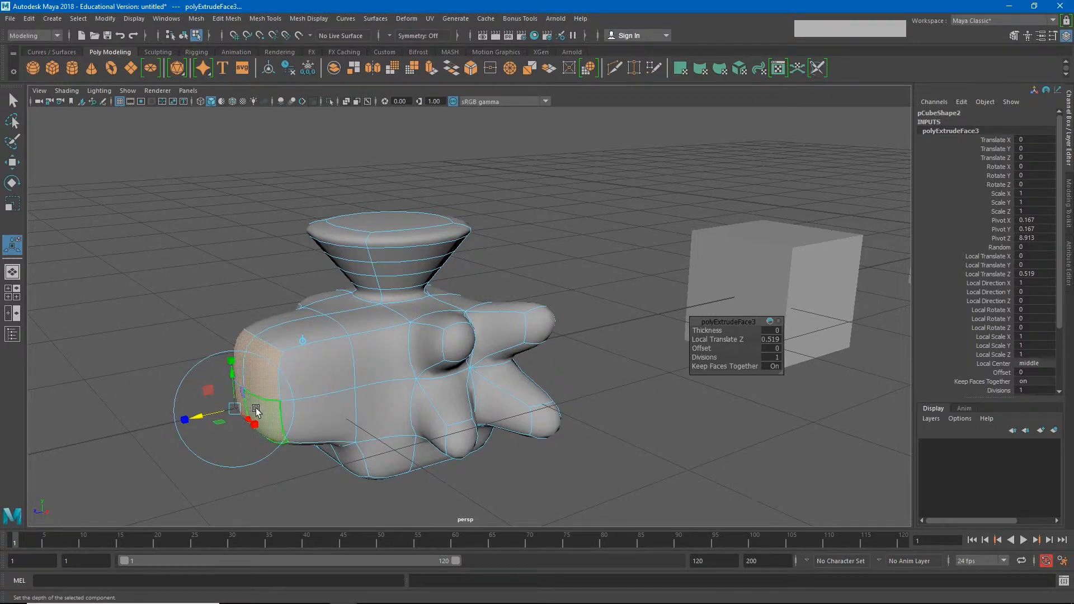
Step: Compare Keep Faces Together on and off for the new extrusion, leave it off, and return the cube to object mode
click(773, 367)
click(773, 366)
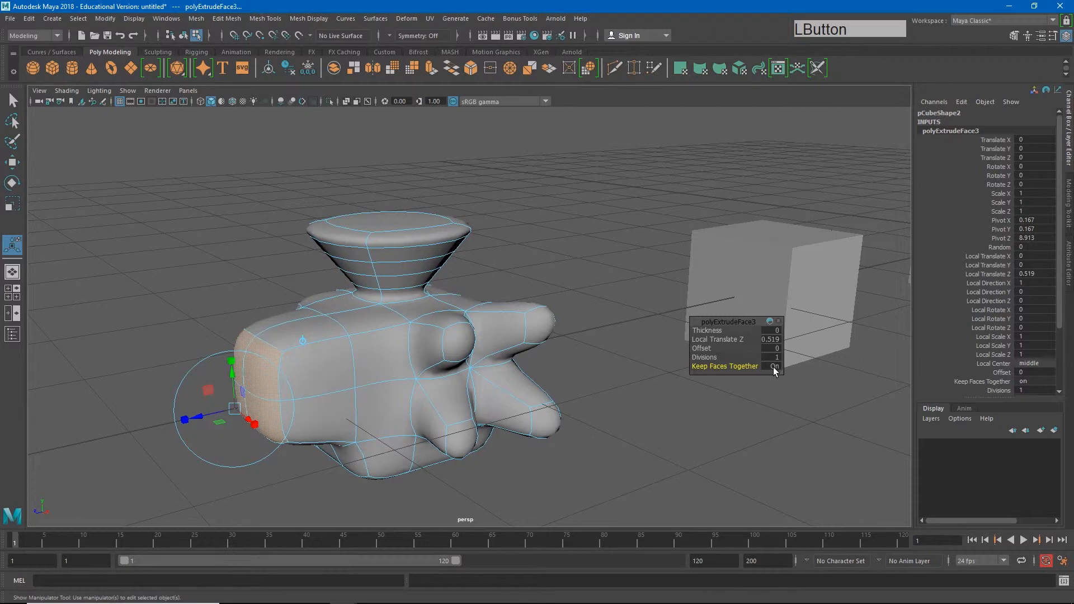
click(773, 367)
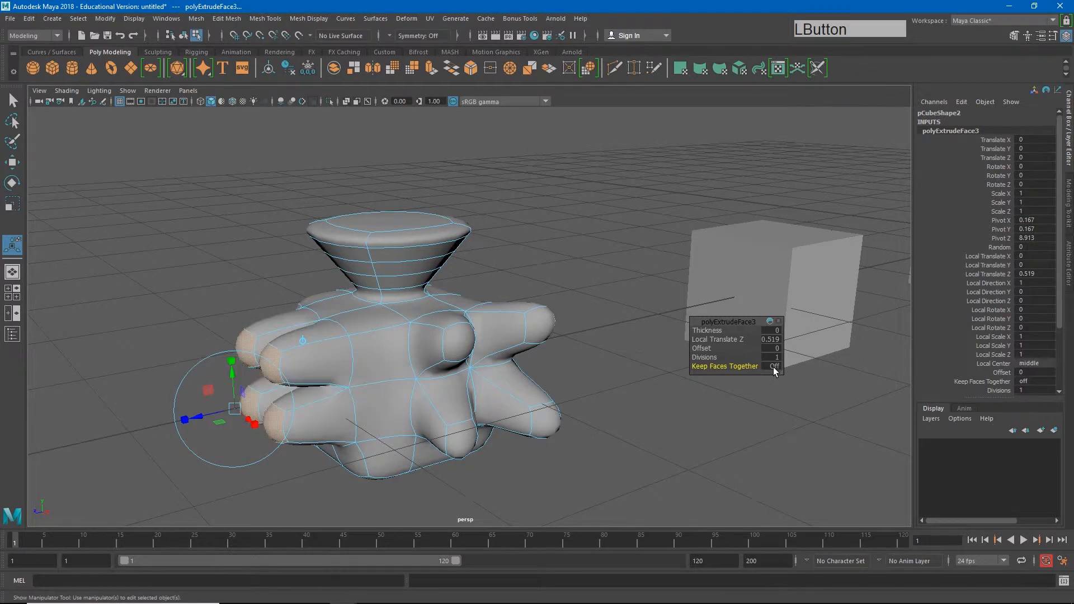
click(689, 404)
right_drag(366, 321, 487, 296)
Step: Switch to the side view and select the third cube in the row
alt+drag(669, 365, 712, 329)
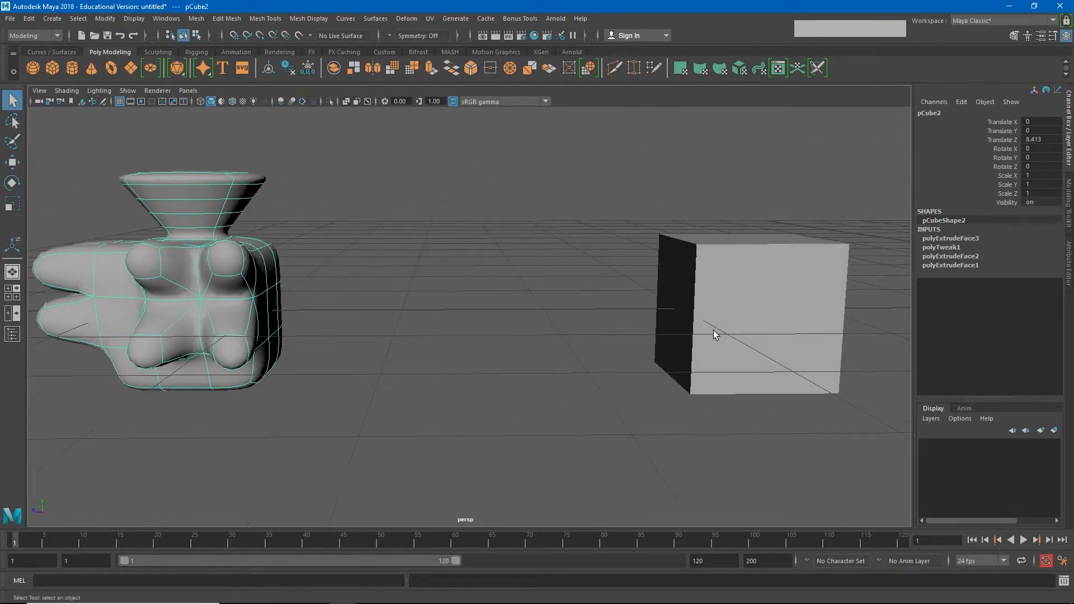
alt+middle_drag(712, 328, 491, 328)
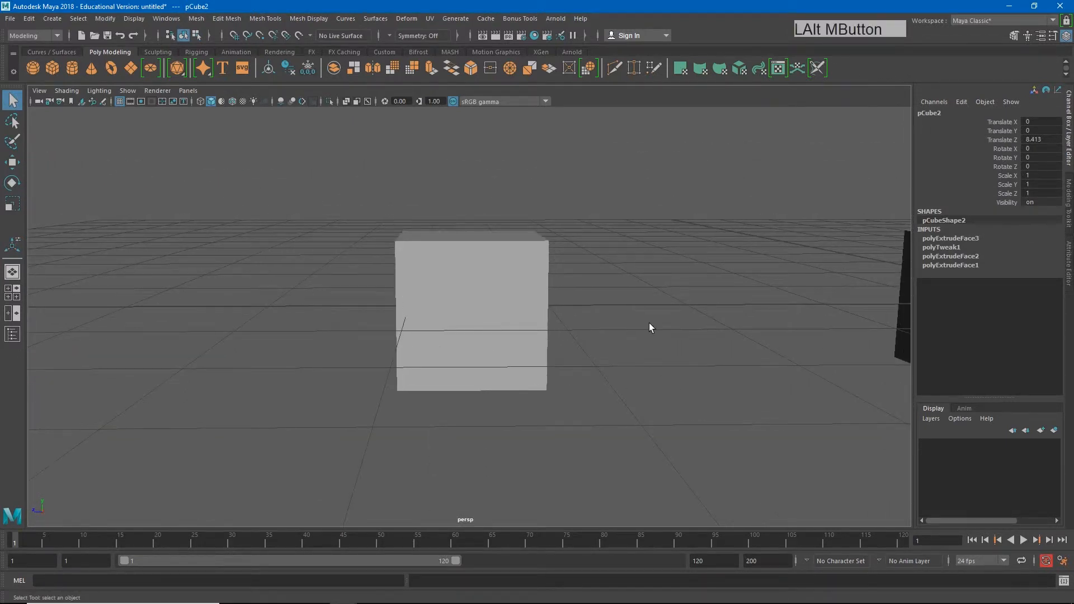
key(space)
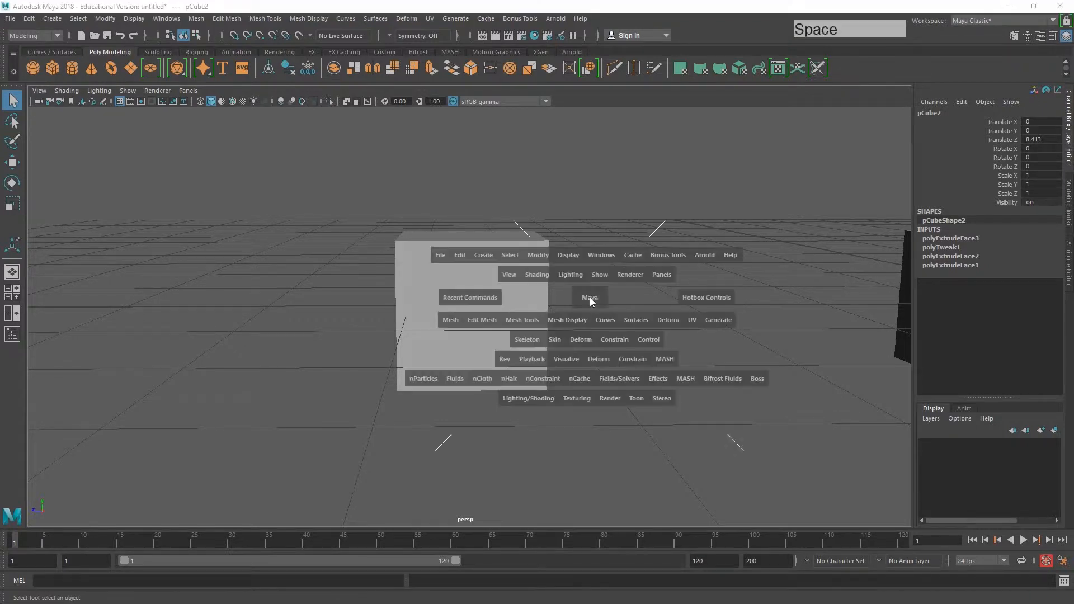
drag(587, 298, 622, 301)
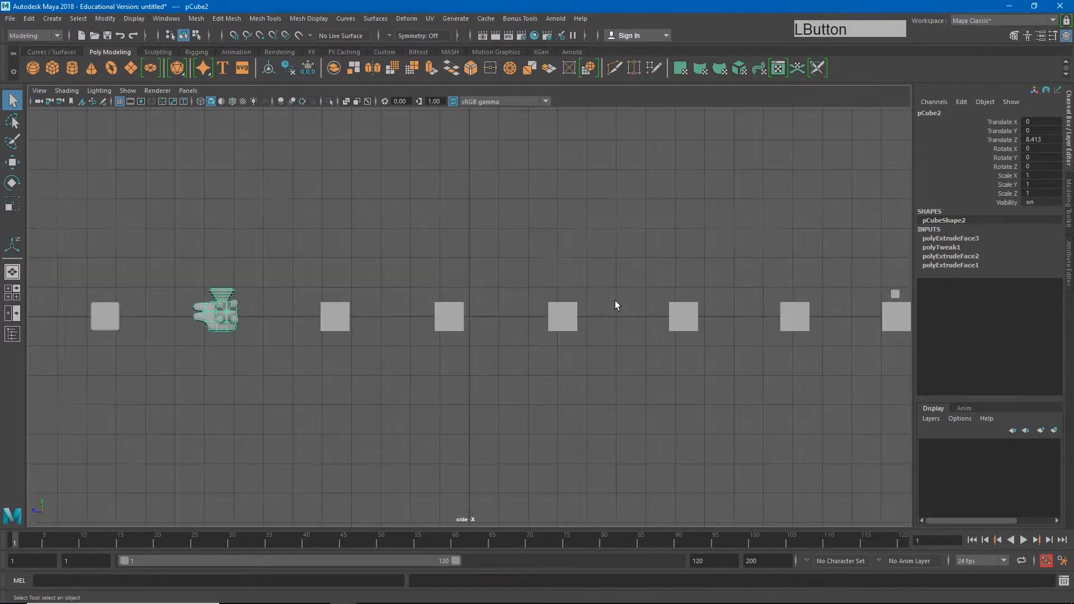
click(335, 322)
alt+middle_drag(332, 335, 399, 361)
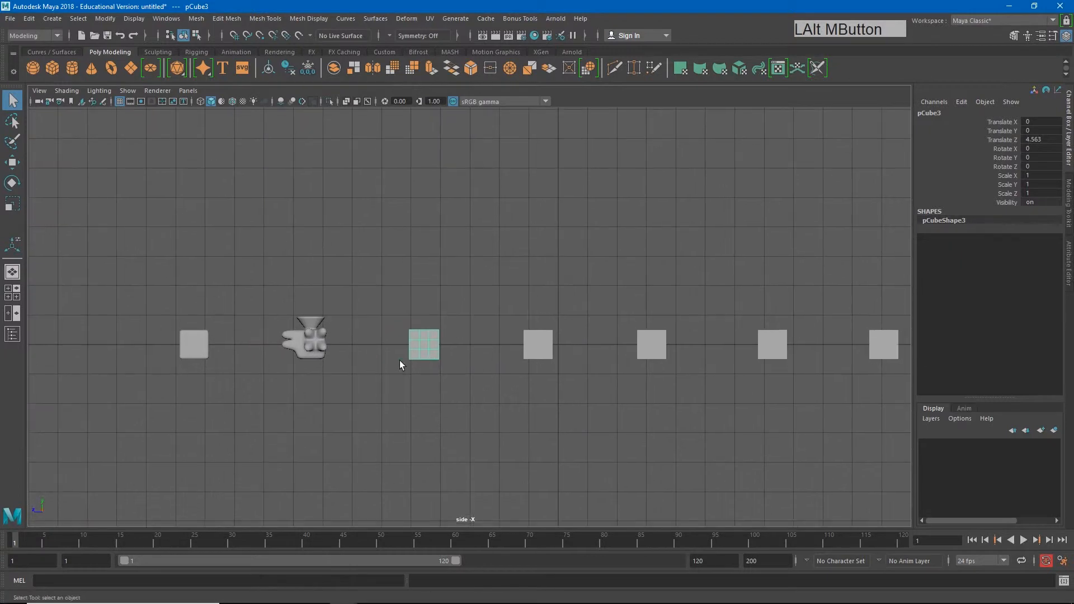
alt+right_drag(399, 360, 939, 371)
alt+middle_drag(518, 353, 537, 316)
alt+right_drag(538, 316, 468, 311)
Step: Draw a winding freehand curve with the Pencil Curve tool, starting at the third cube's top and snaking upward
click(56, 52)
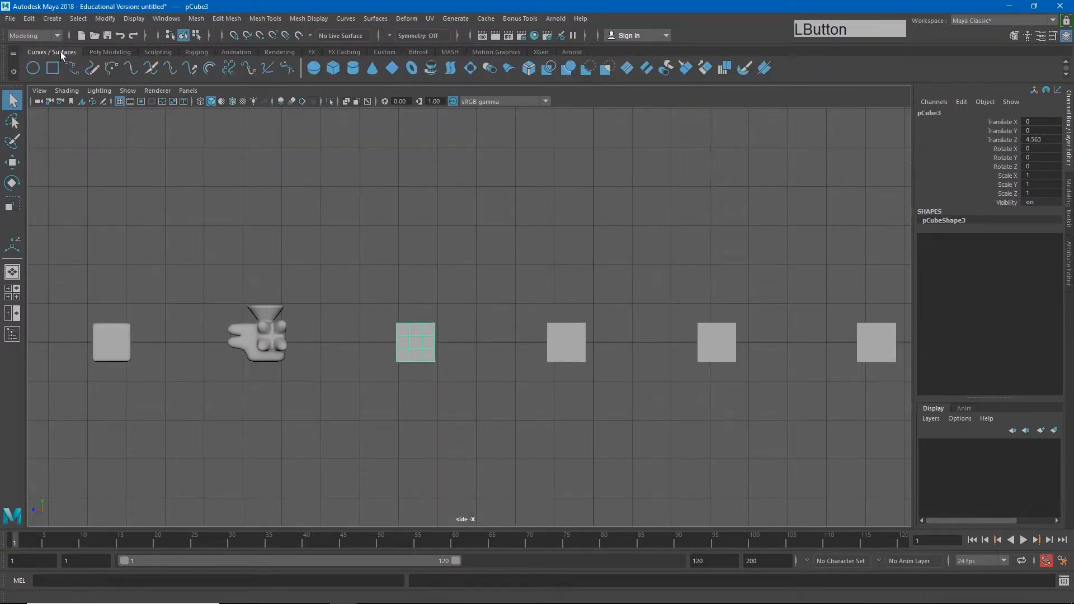
click(87, 70)
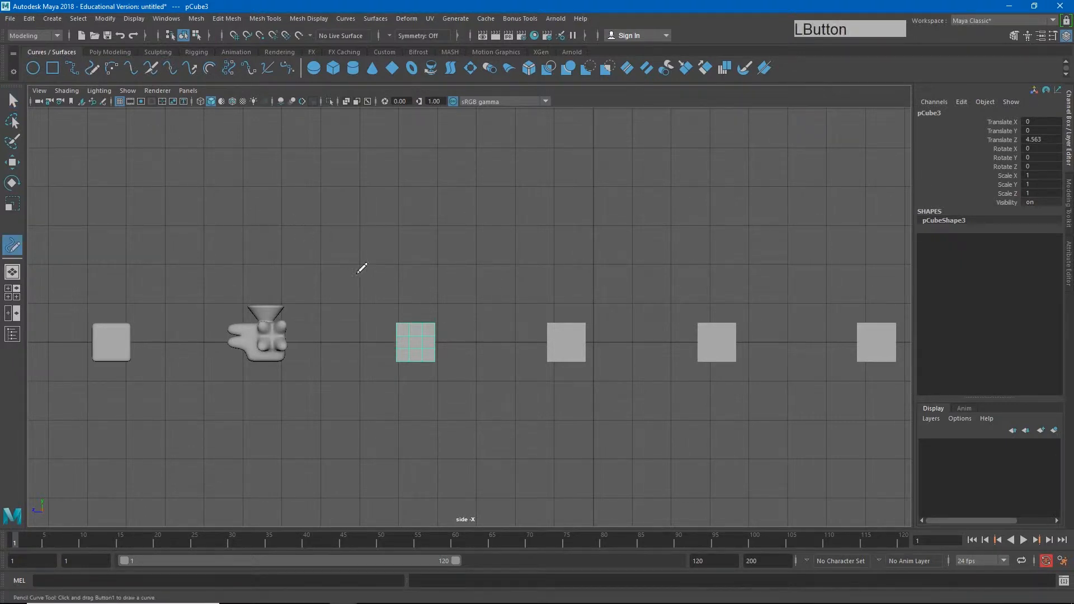
key(ctrl+z)
drag(417, 321, 411, 297)
drag(480, 256, 454, 208)
drag(449, 139, 434, 129)
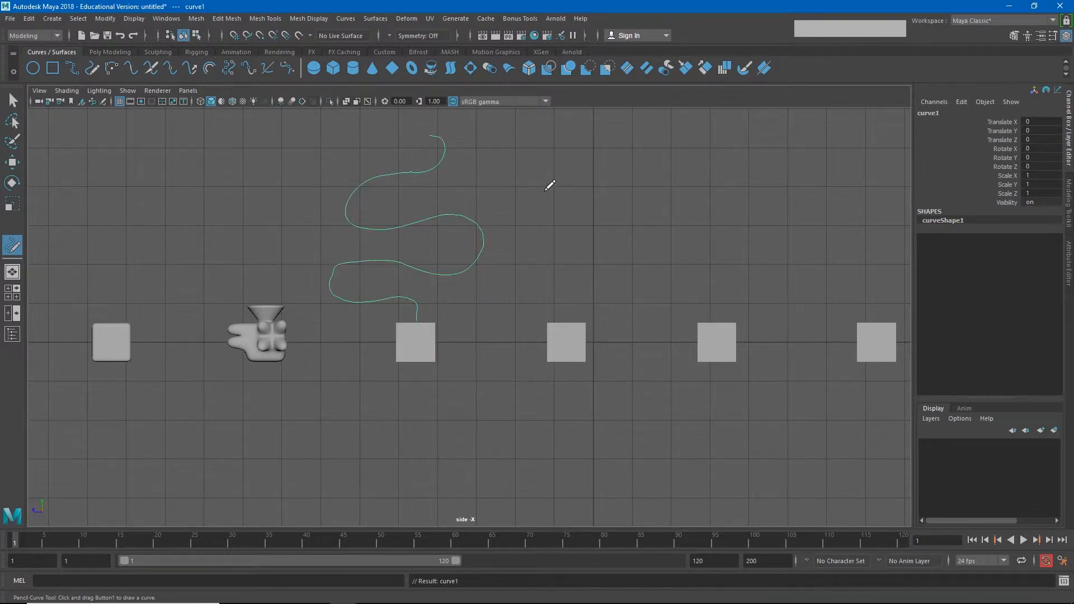
Step: Return to the perspective view and select the centre face on top of the third cube
key(space)
drag(549, 185, 546, 158)
alt+drag(483, 242, 456, 266)
alt+right_drag(456, 267, 434, 312)
key(w)
click(438, 350)
click(434, 327)
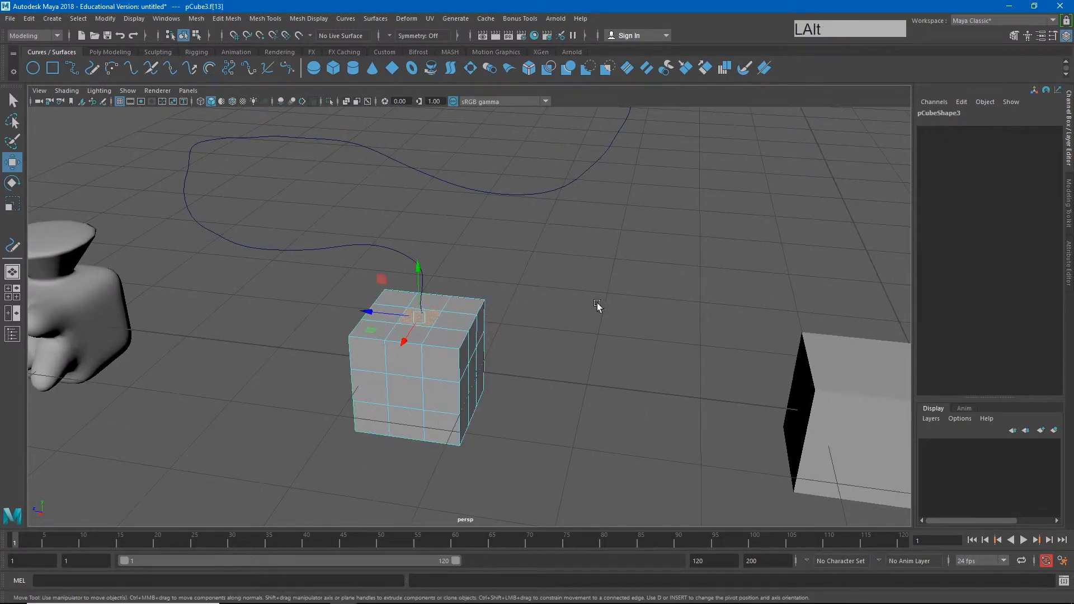
alt+right_drag(597, 304, 403, 326)
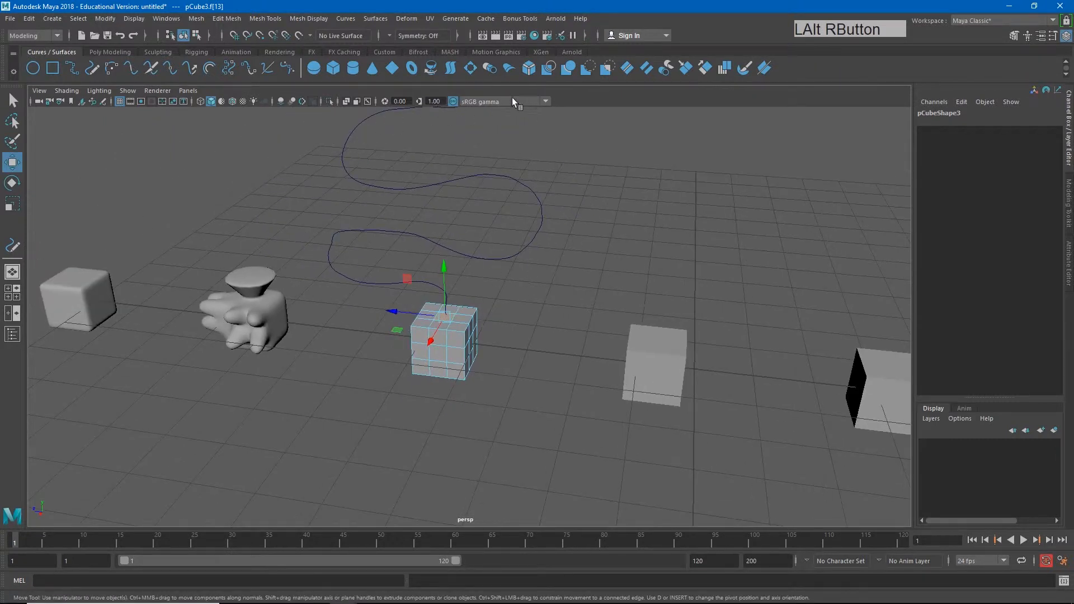
alt+middle_drag(491, 168, 494, 260)
alt+right_drag(495, 261, 503, 307)
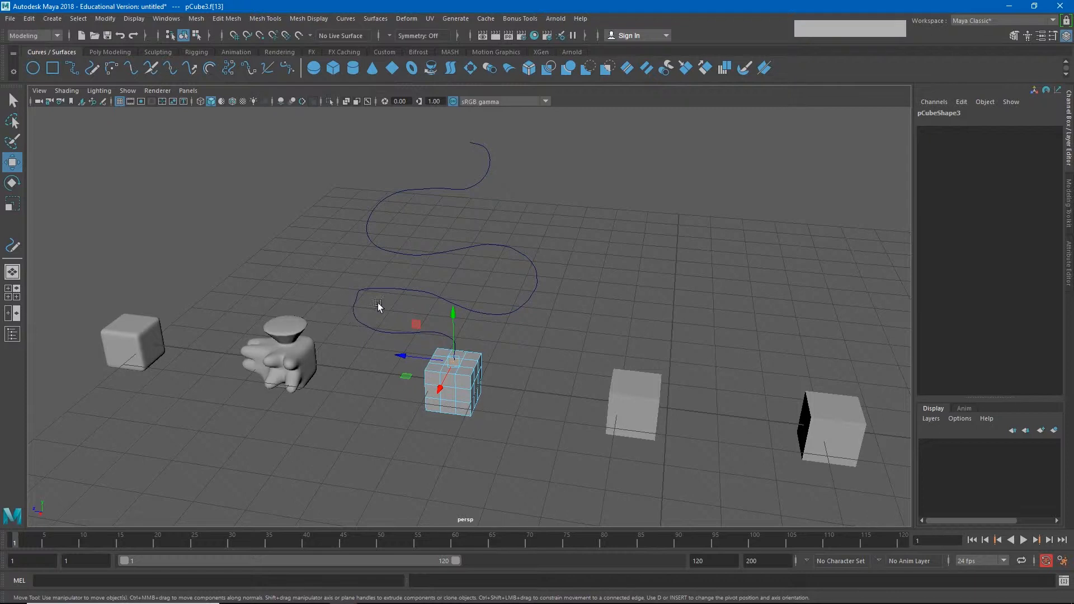
Step: Try to follow the curve with successive manual extrusions and rotation of the top centre face, and undo them
key(ctrl+e)
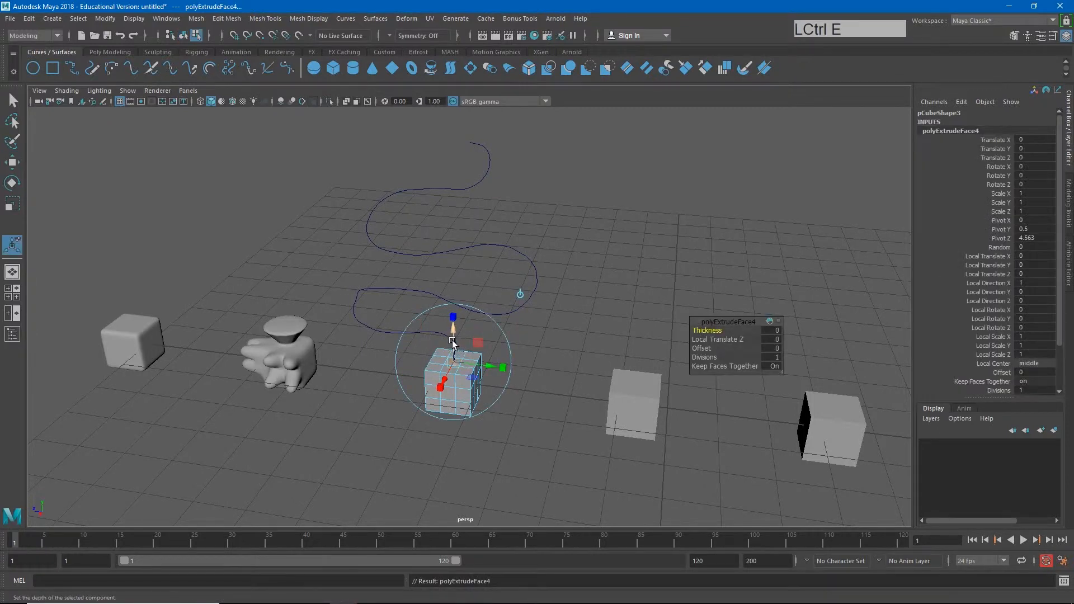
drag(456, 344, 351, 305)
key(ctrl+e)
key(e)
key(ctrl)
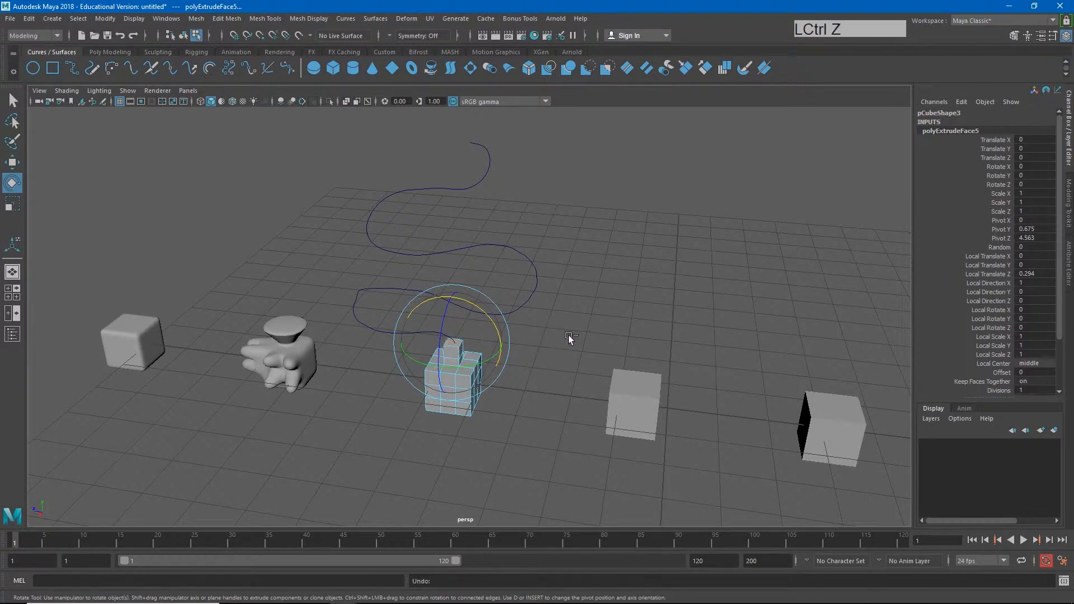
key(ctrl+z)
key(ctrl+z)
Step: Extrude the centre face on top of the third cube along the winding curve
click(550, 337)
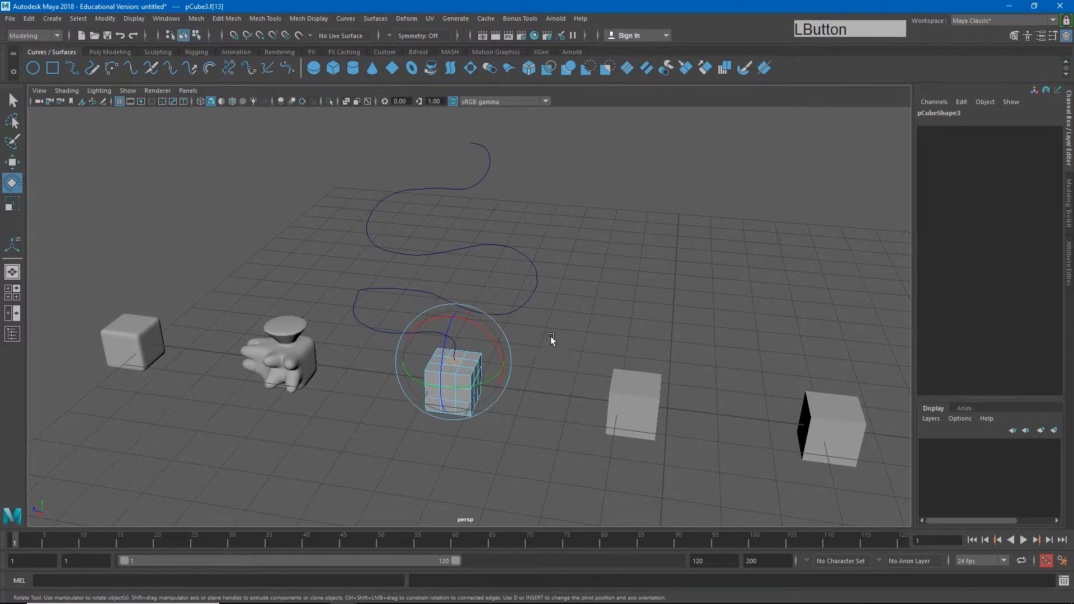
click(453, 359)
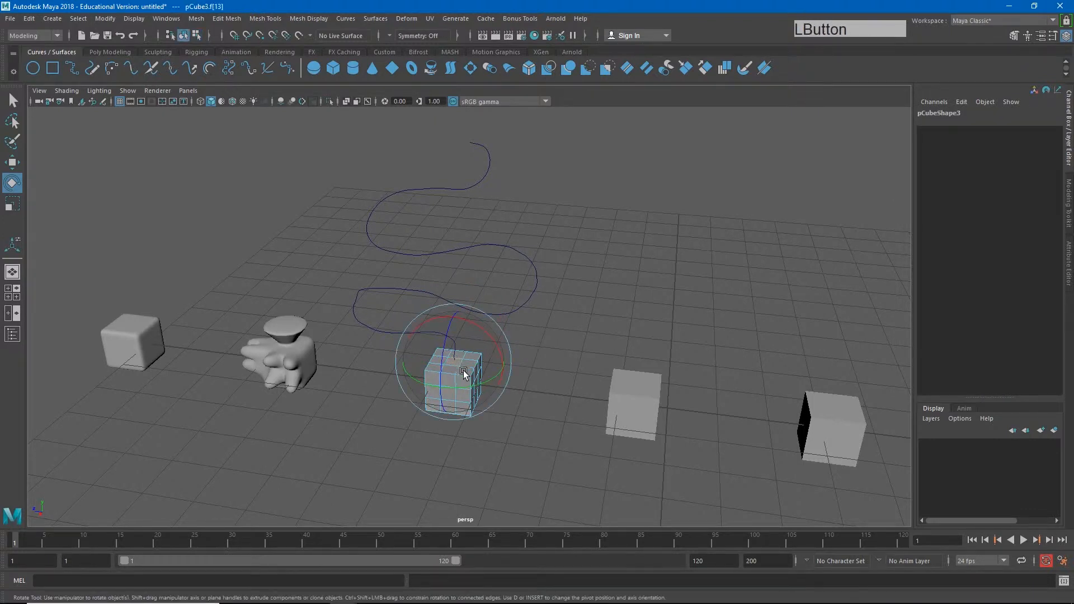
shift+click(388, 332)
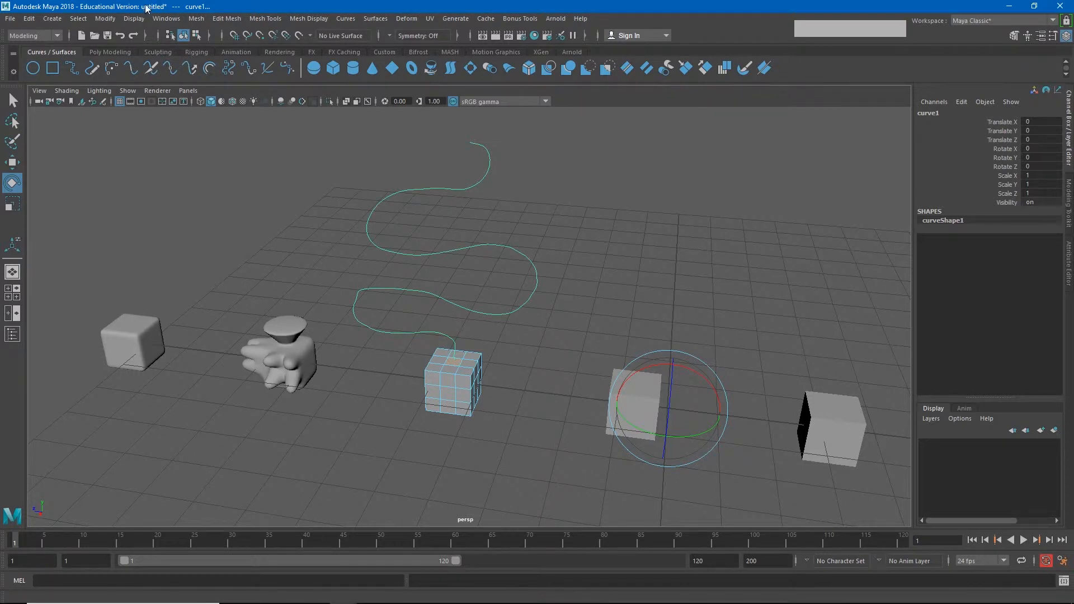
click(227, 18)
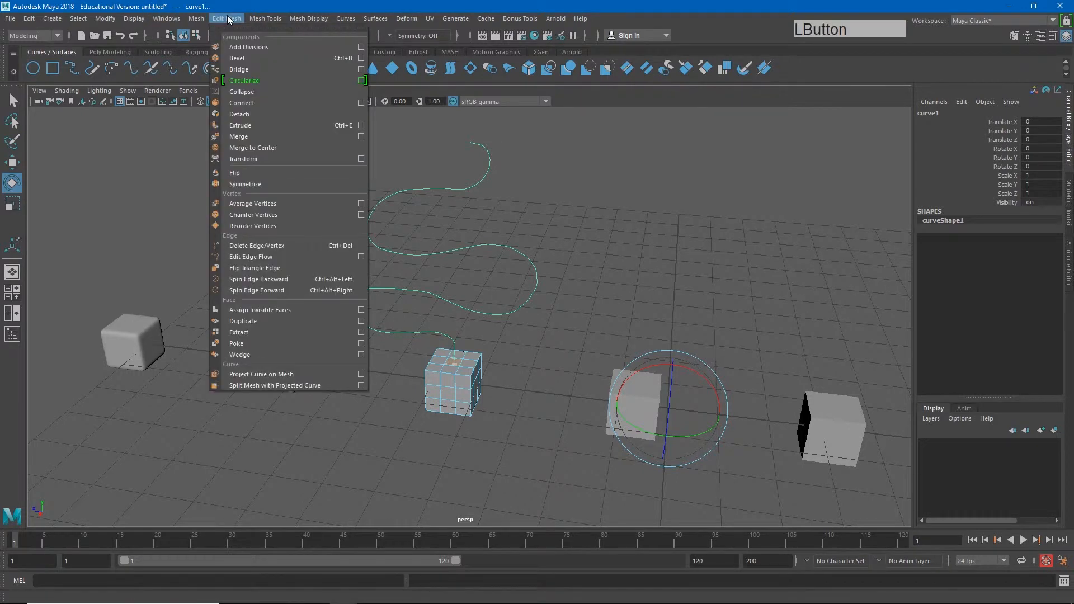
click(250, 125)
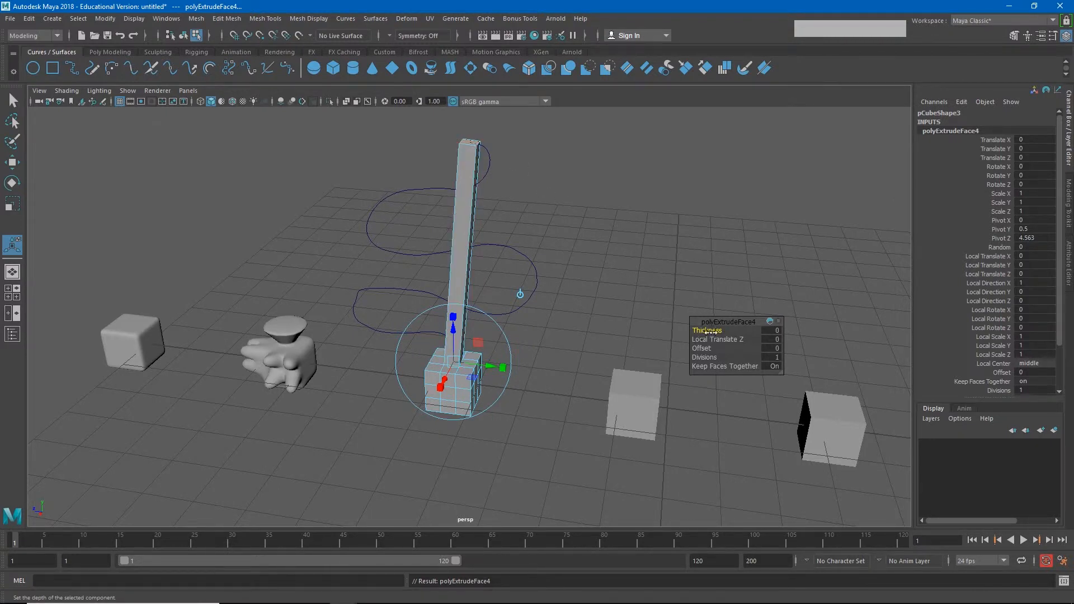
Step: Set the curve extrusion's divisions to 50 and clear the selection
drag(703, 358, 868, 373)
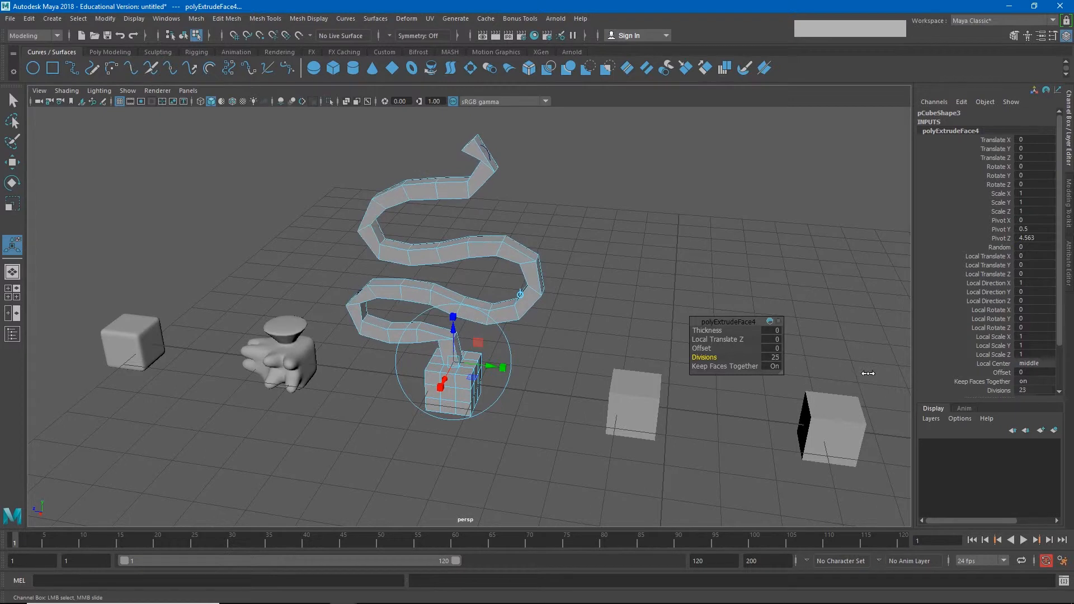
drag(702, 358, 740, 362)
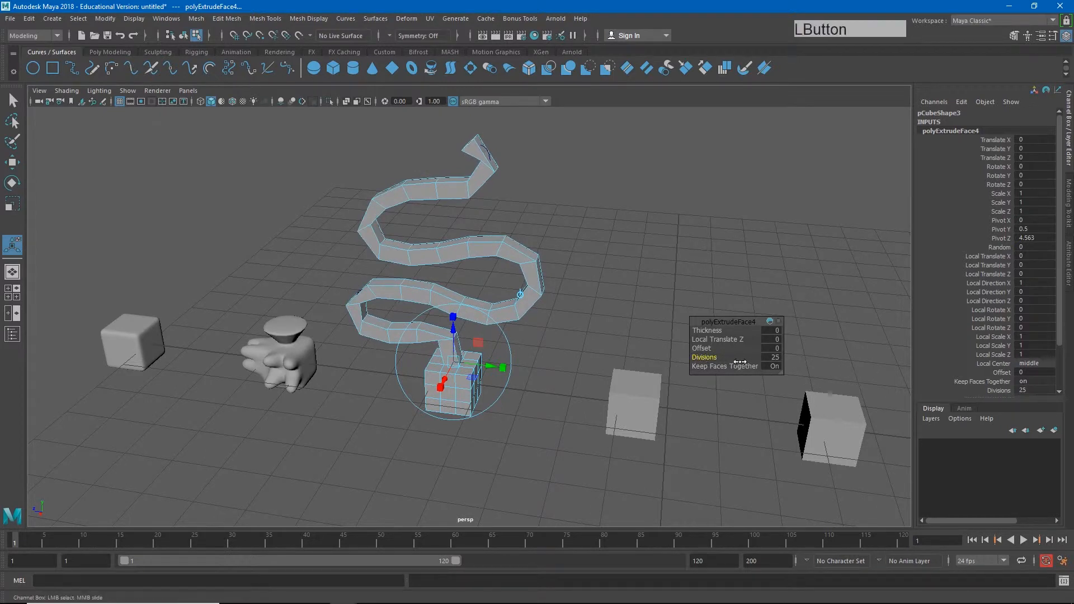
click(774, 357)
text(50)
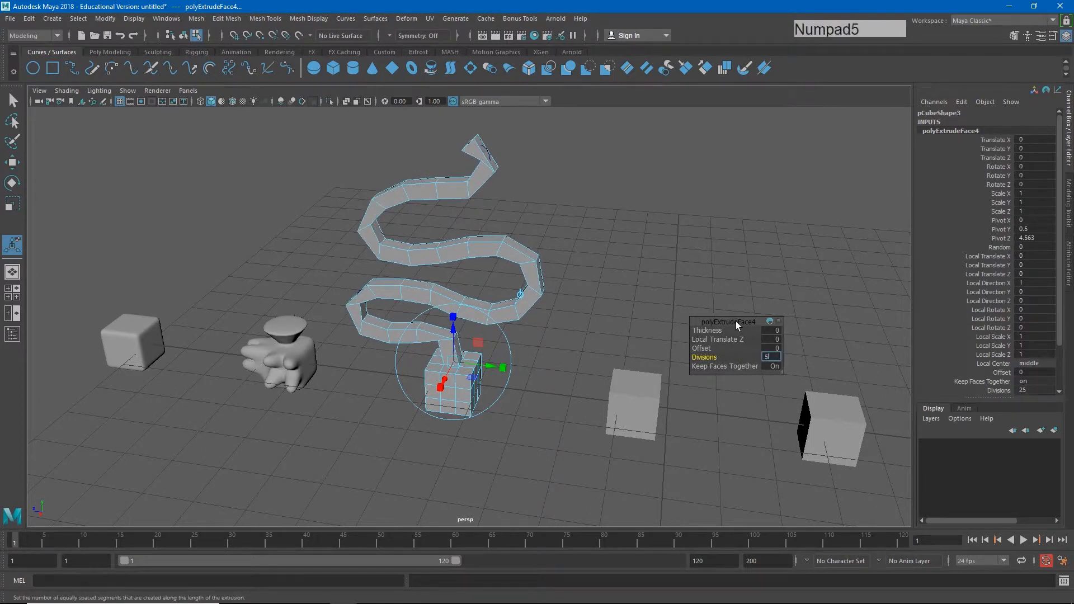
key(Return)
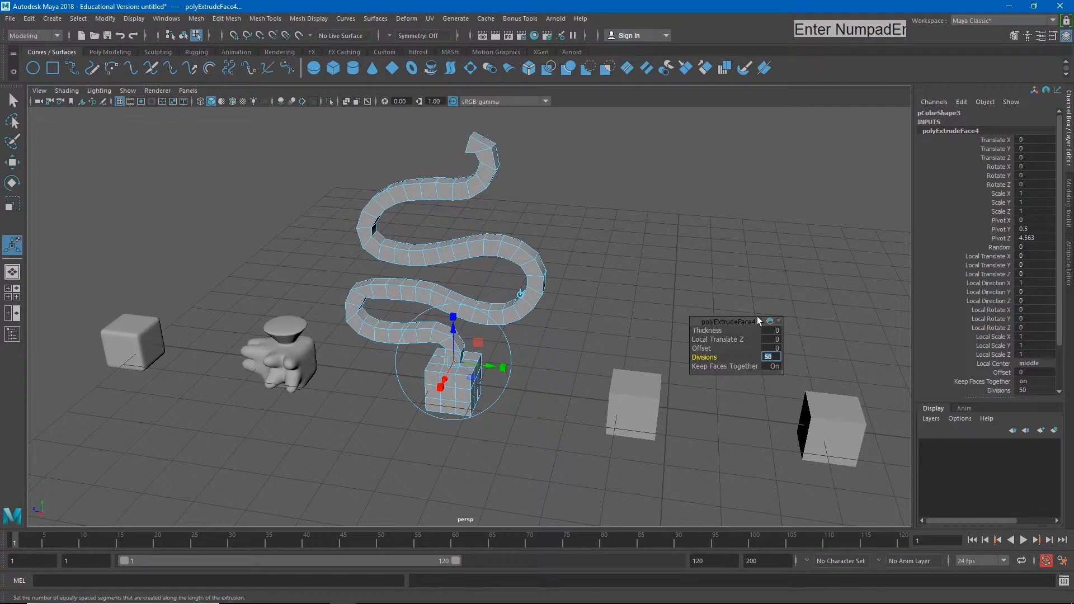
click(560, 259)
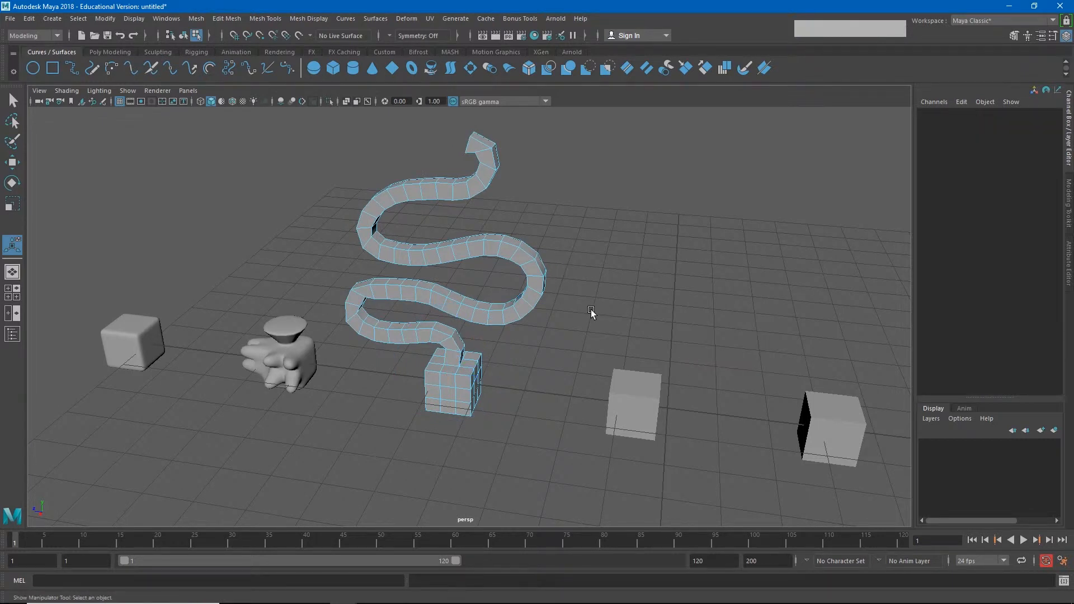
Step: Switch to wireframe display and show the control vertices of the curve inside the extrusion
key(w)
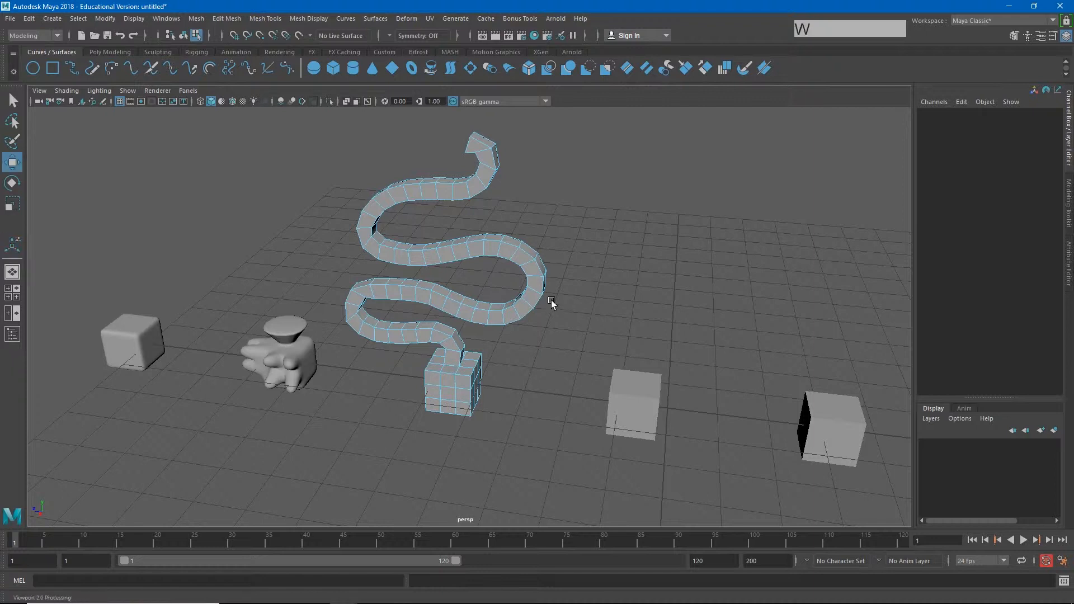
key(4)
click(523, 256)
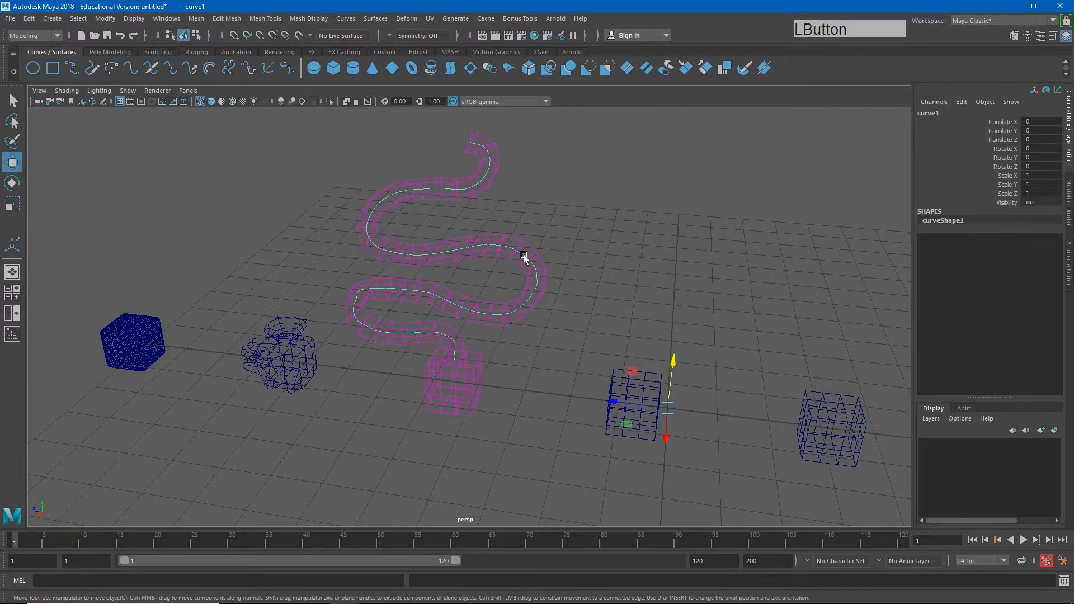
right_click(525, 256)
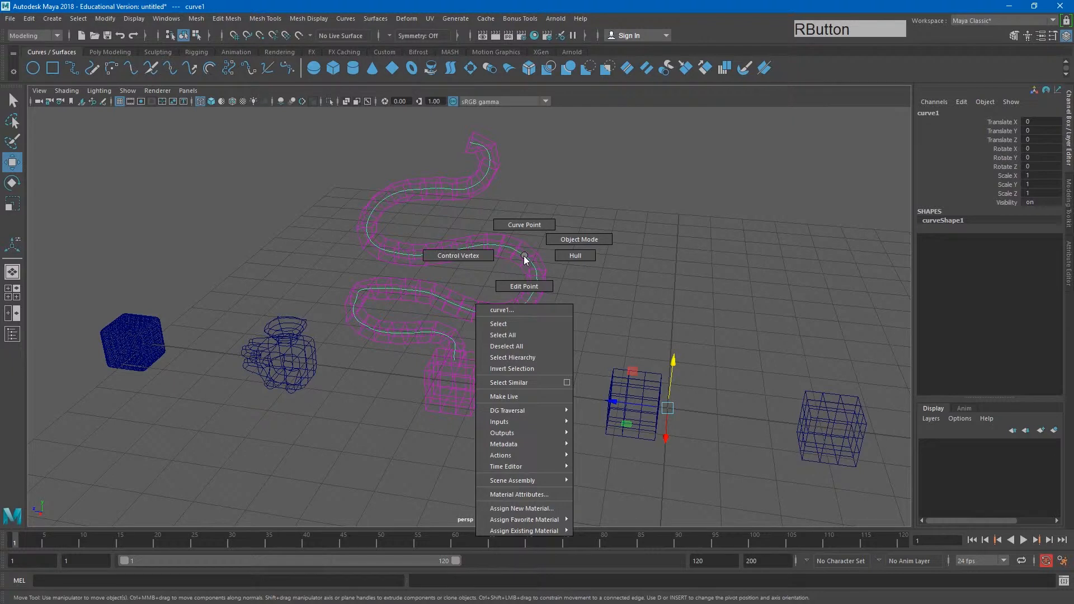
click(475, 257)
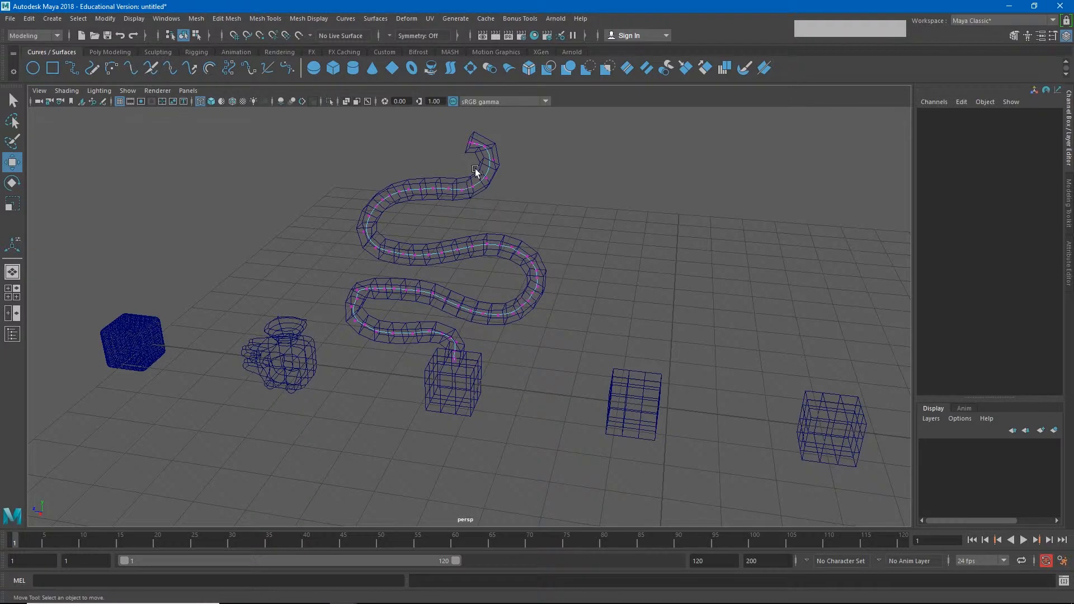
Step: Nudge a control vertex near the curve's upper end and pull the vertices at the large middle bend outward
drag(475, 168, 491, 185)
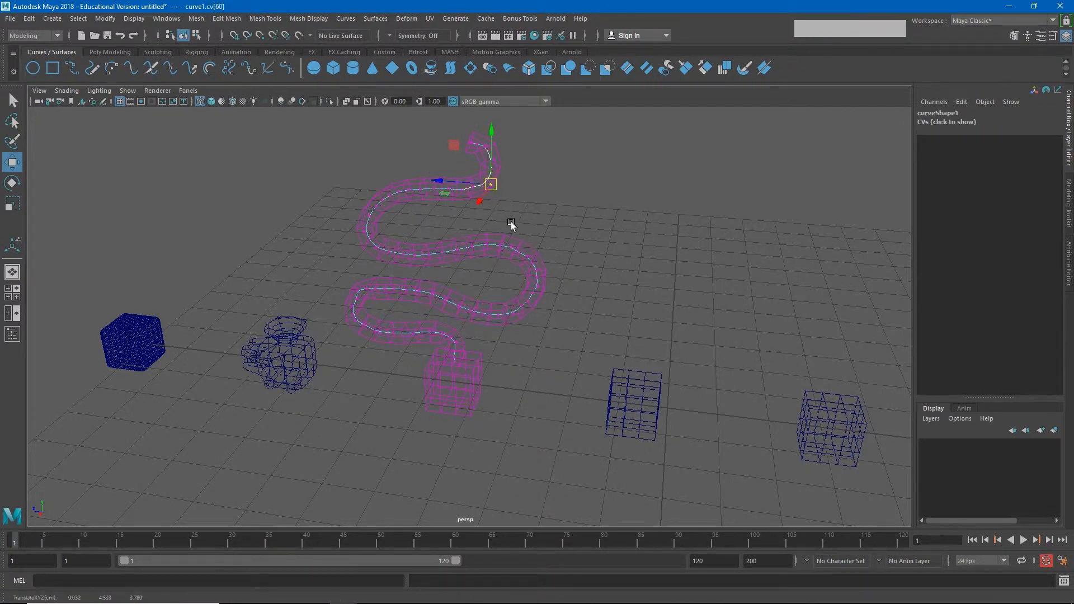
drag(510, 224, 561, 337)
drag(496, 280, 529, 283)
drag(613, 270, 560, 287)
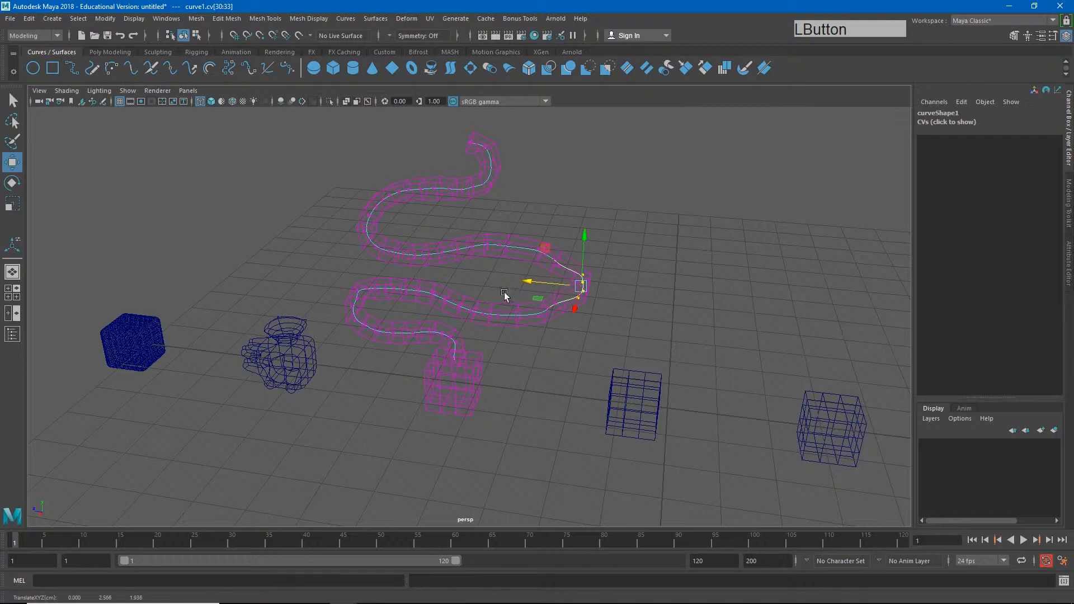
Step: Select the third cube with its curved extrusion and delete its construction history
drag(469, 297, 469, 297)
click(493, 315)
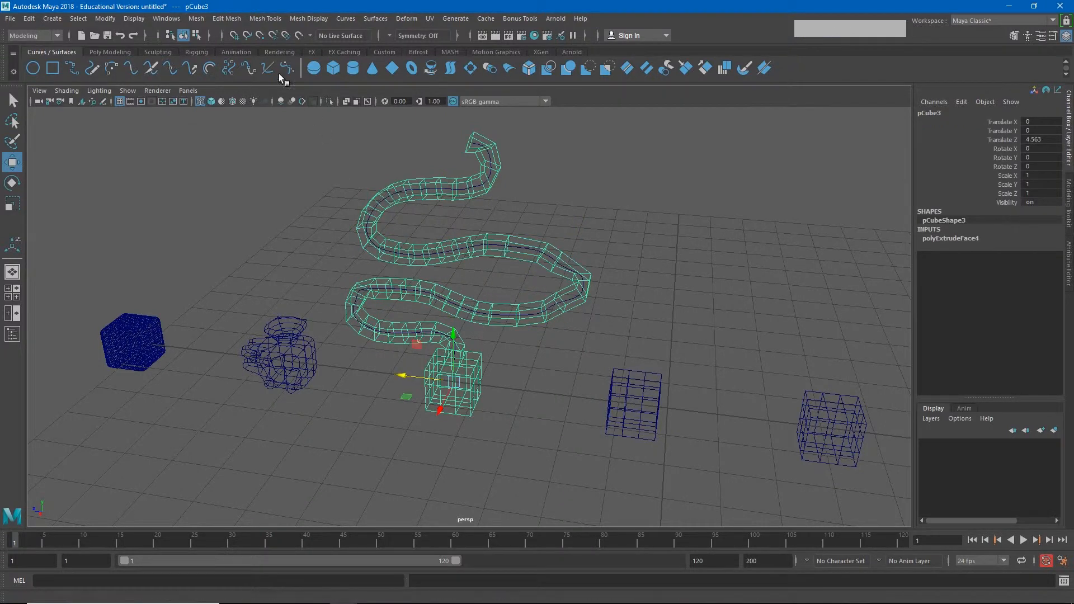
click(28, 20)
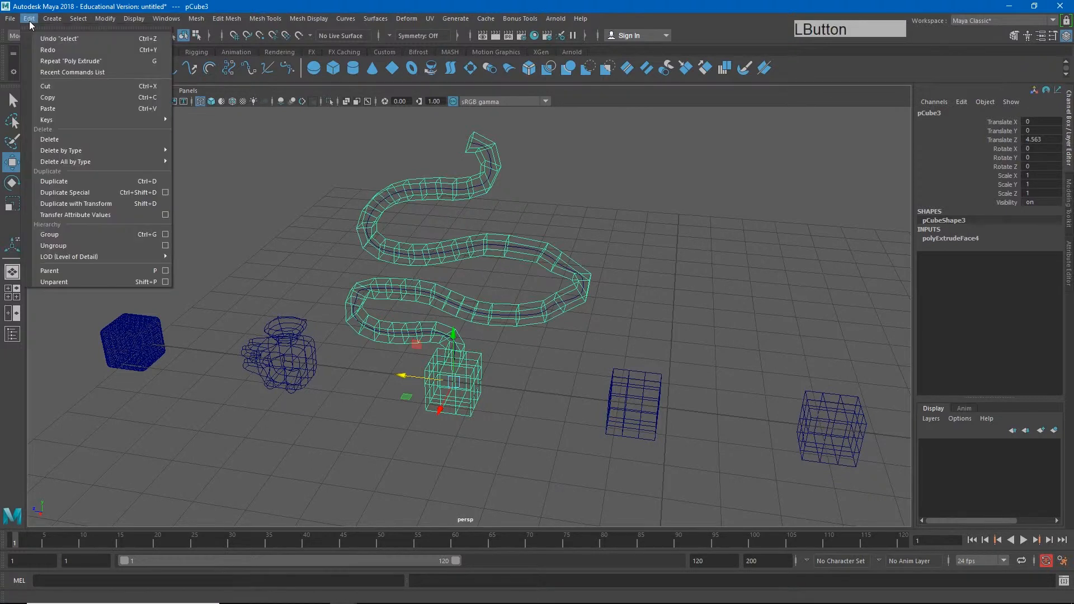
mouse_move(75, 152)
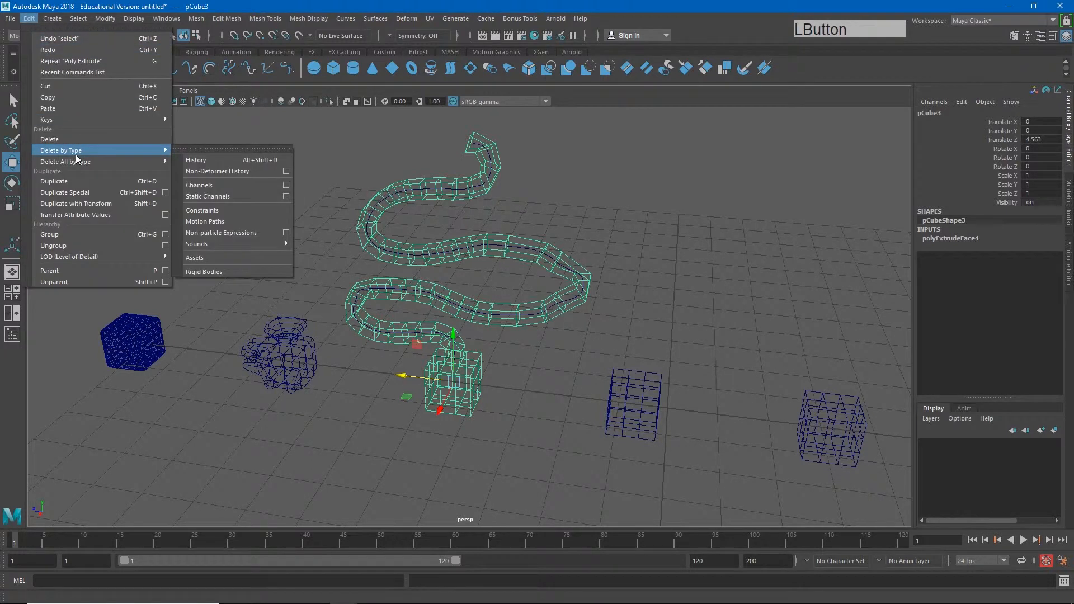
click(219, 161)
Step: Raise the curve's control vertices just above the widened bend and return to shaded display
click(515, 254)
drag(538, 253, 512, 245)
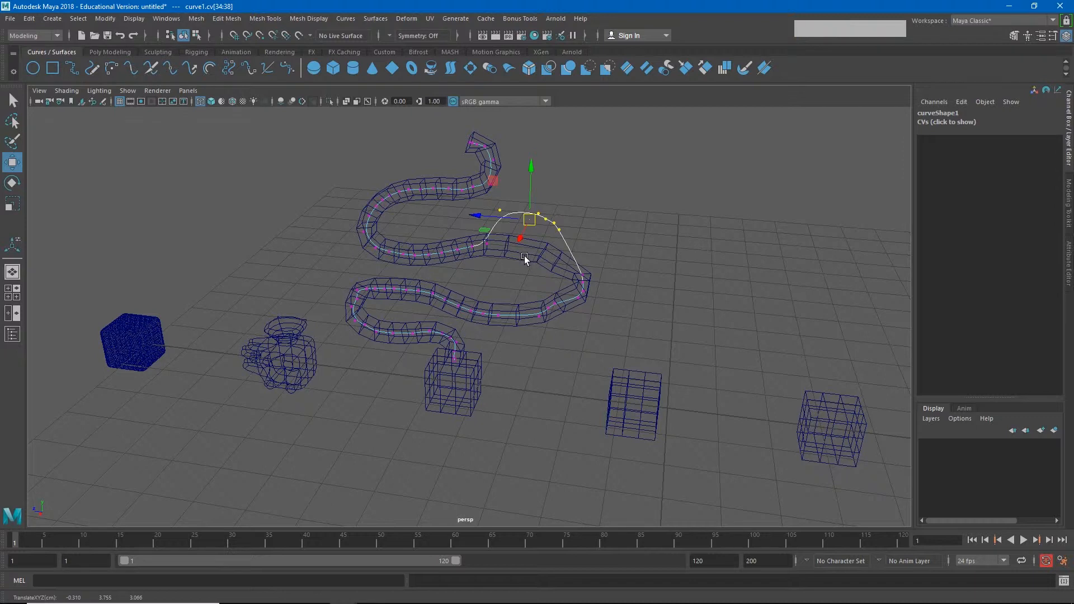
key(5)
Step: Select the two-by-two block of faces in the upper corner of the fourth cube's front side
click(644, 425)
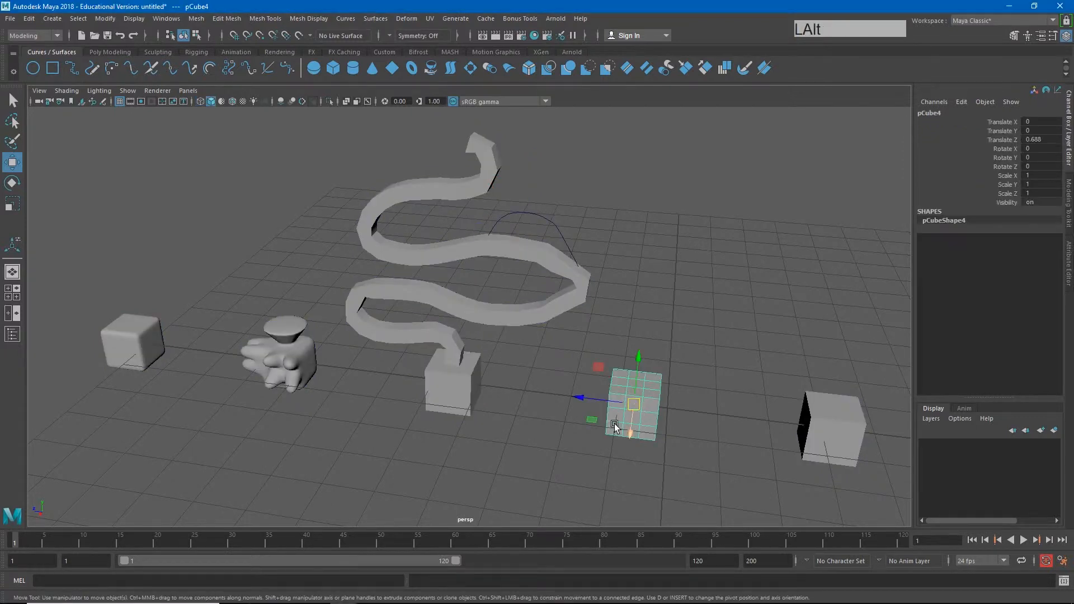
alt+drag(615, 428, 652, 412)
alt+middle_drag(652, 412, 487, 378)
alt+right_drag(487, 378, 822, 377)
alt+middle_drag(822, 376, 492, 333)
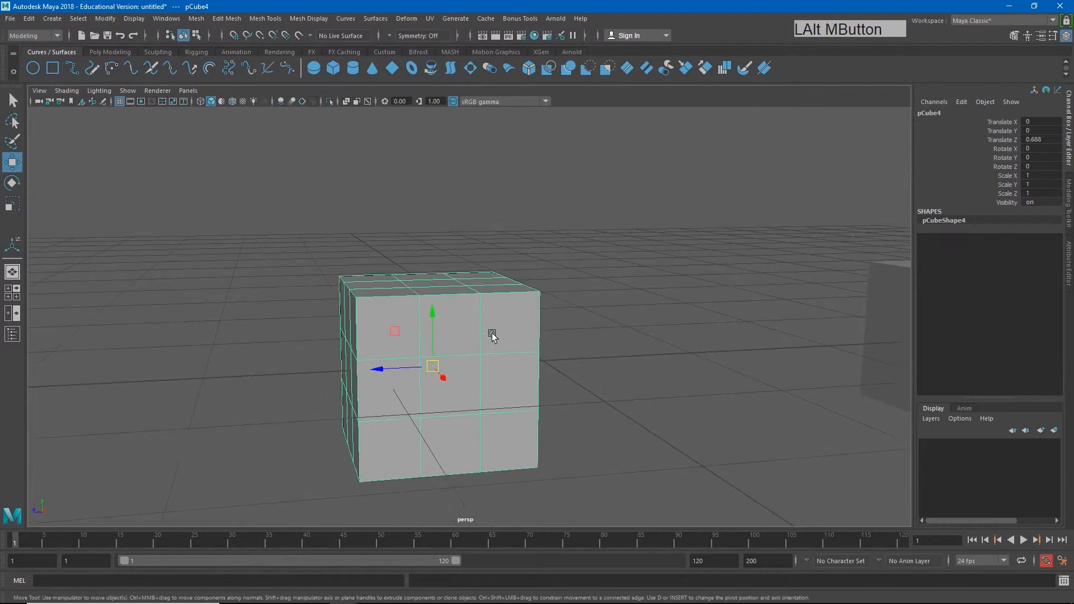
right_drag(465, 368, 466, 315)
click(464, 321)
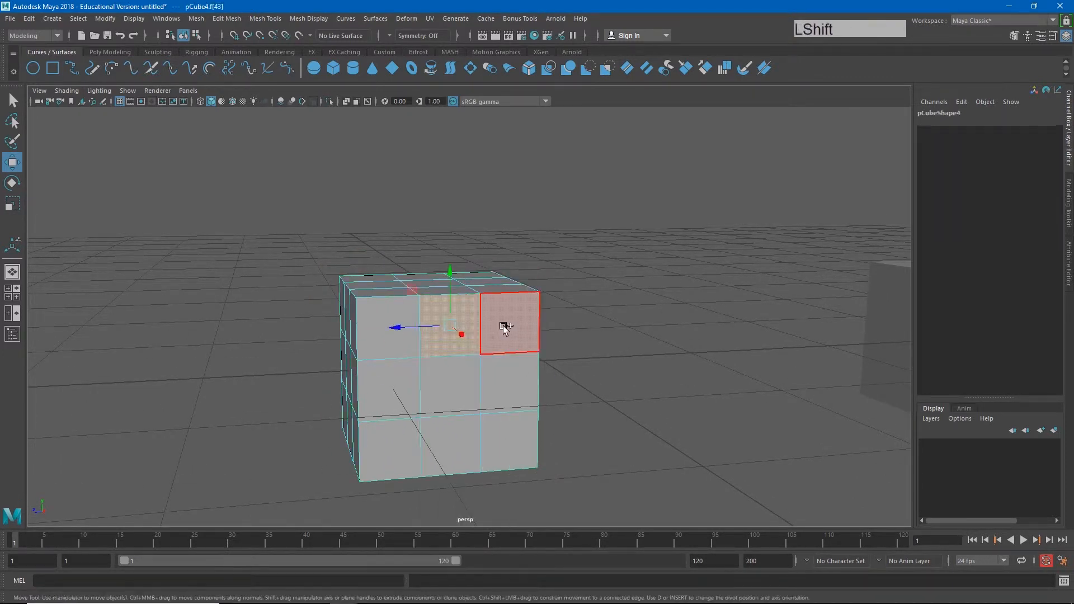
shift+click(503, 335)
shift+click(507, 391)
shift+click(460, 384)
alt+drag(464, 395, 599, 407)
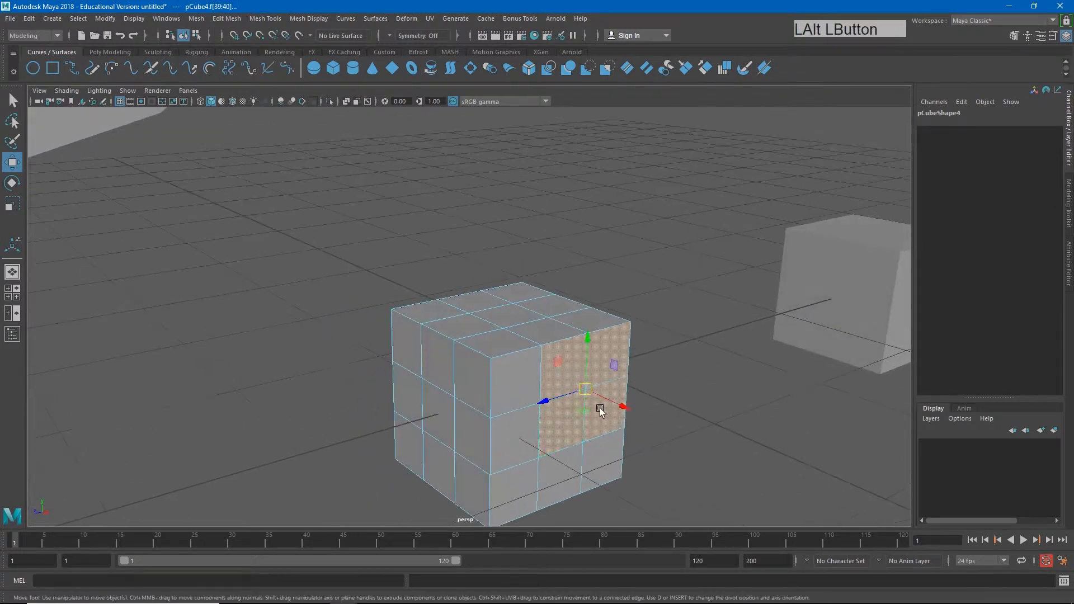
alt+middle_drag(598, 406, 562, 398)
Step: Try extruding the four selected faces outward with a Local Translate Z of about 0.471, and undo it
key(ctrl+e)
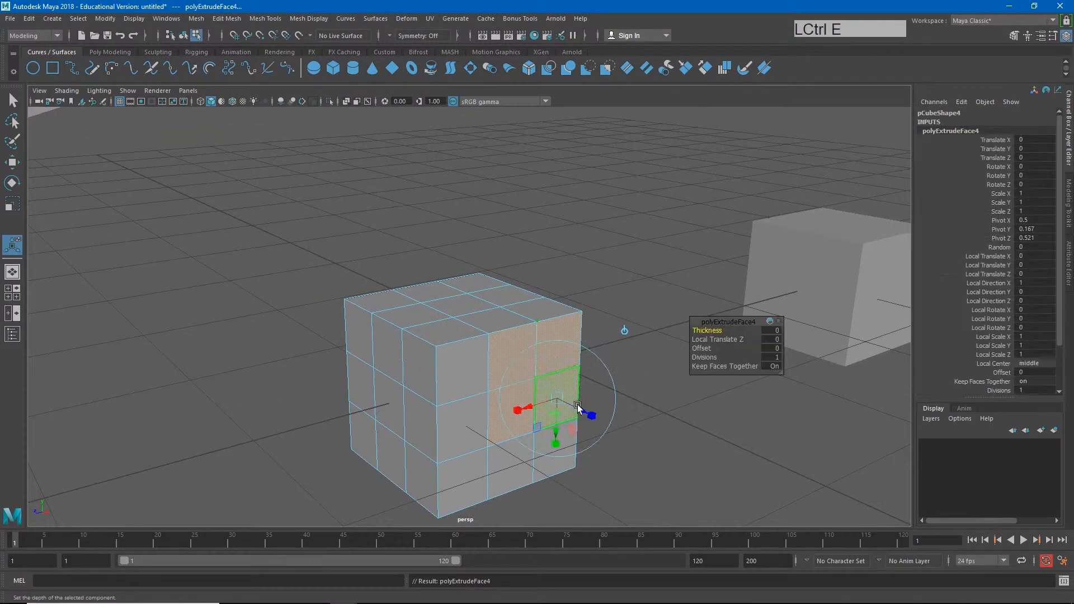
drag(579, 405, 648, 448)
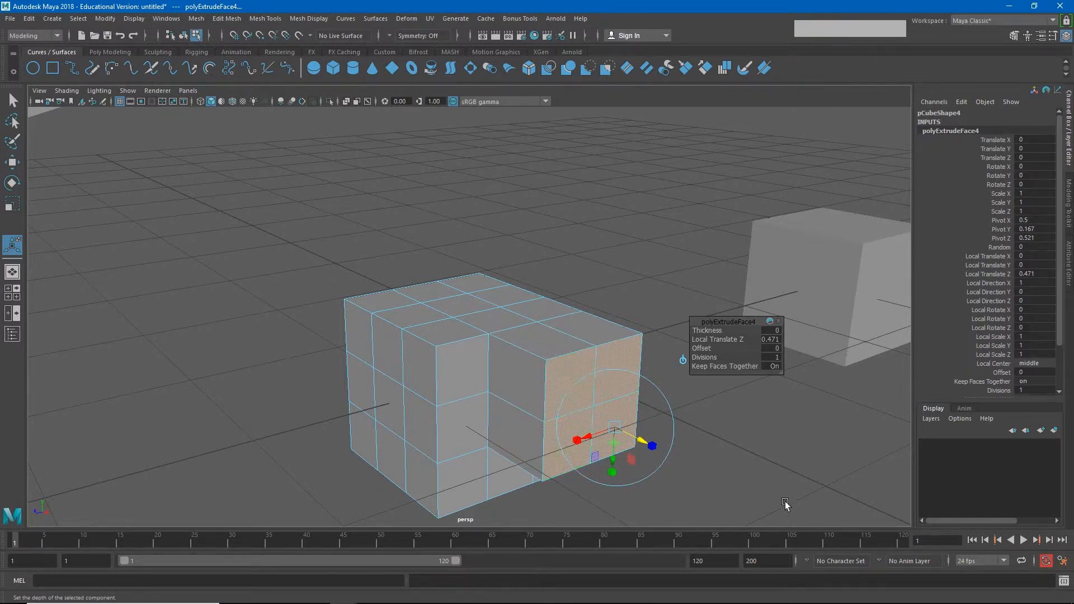
key(ctrl+z)
key(ctrl+z)
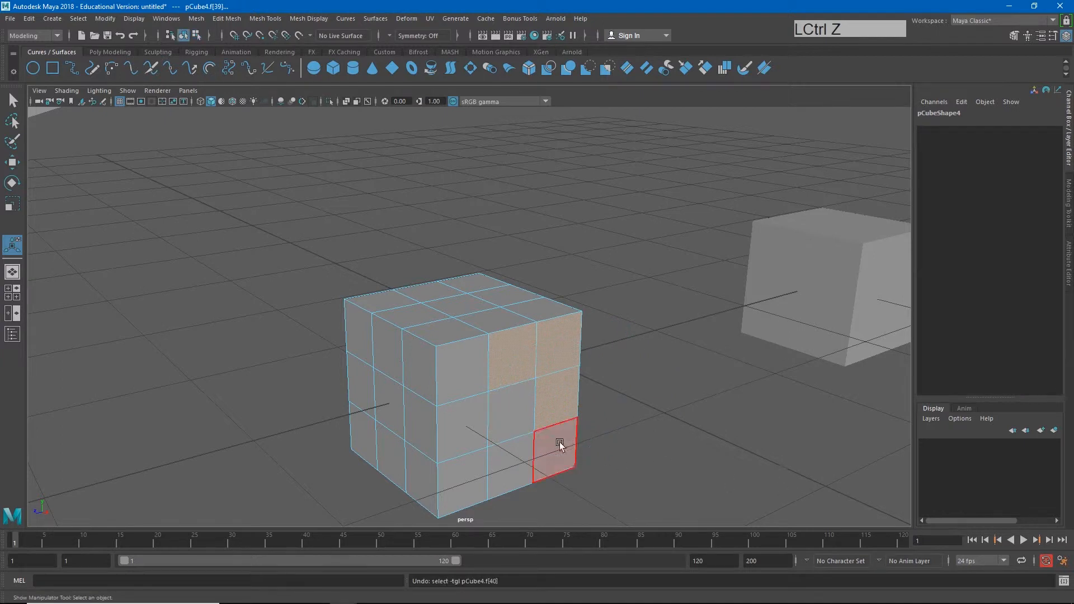
Step: Cut a diagonal line through three grid vertices on the fourth cube's front, from top edge to side edge, with Multi-Cut
alt+drag(558, 446, 425, 333)
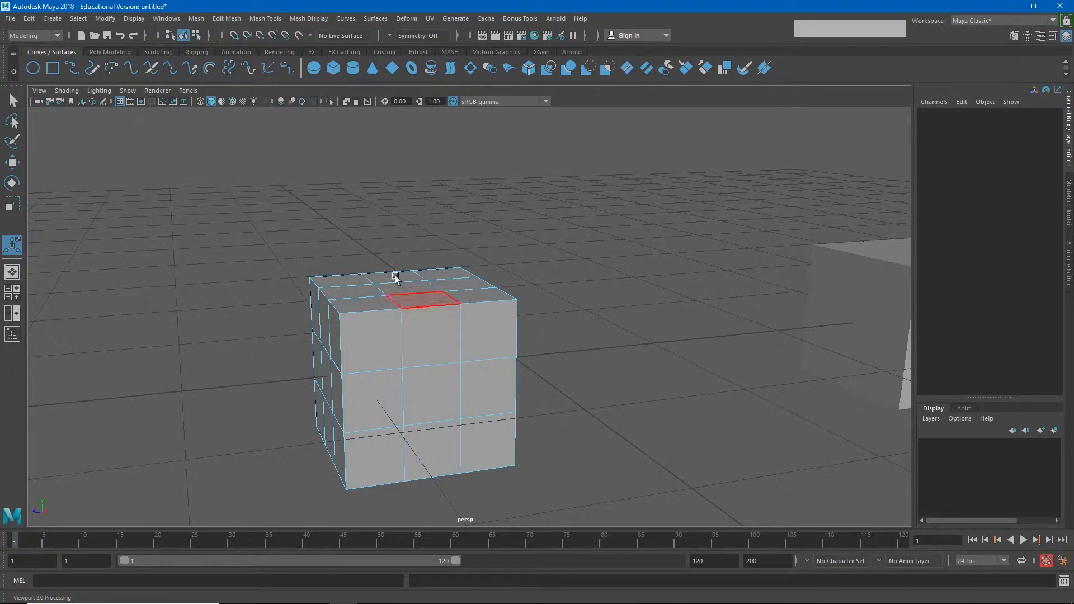
click(268, 19)
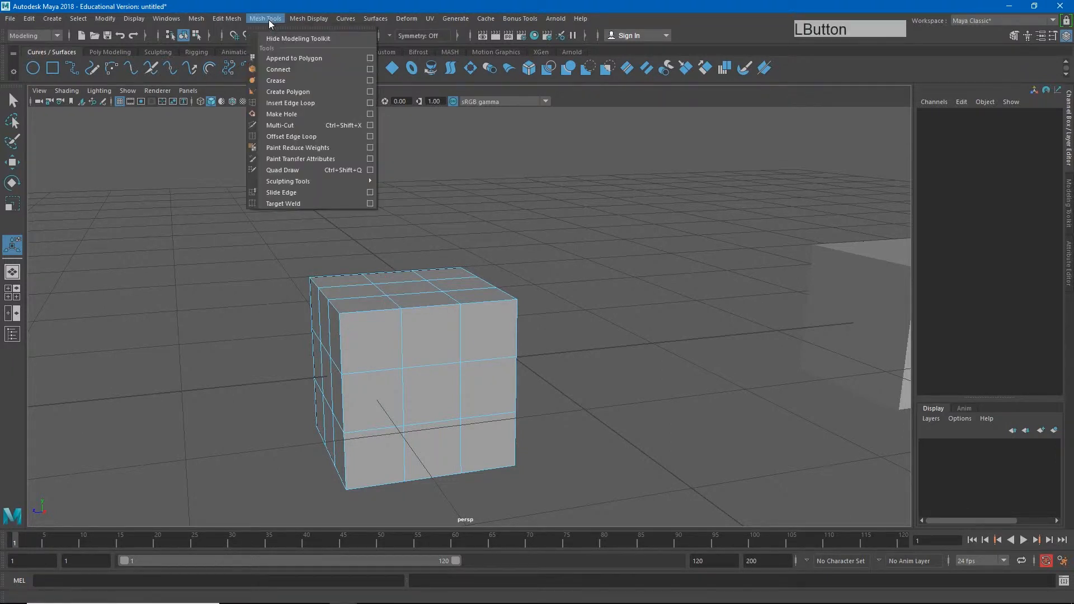
click(283, 126)
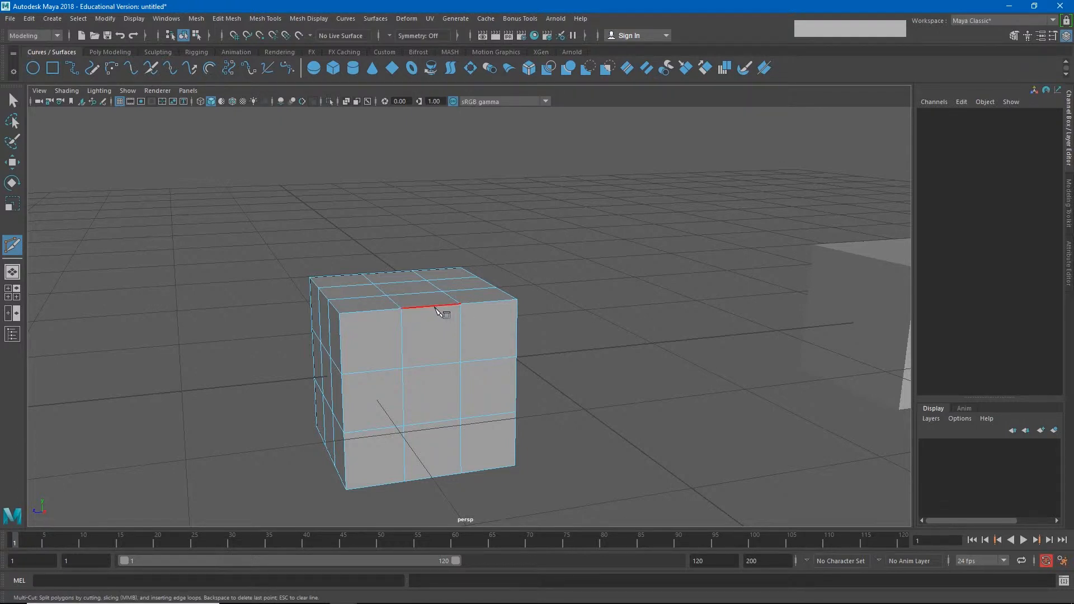
click(403, 310)
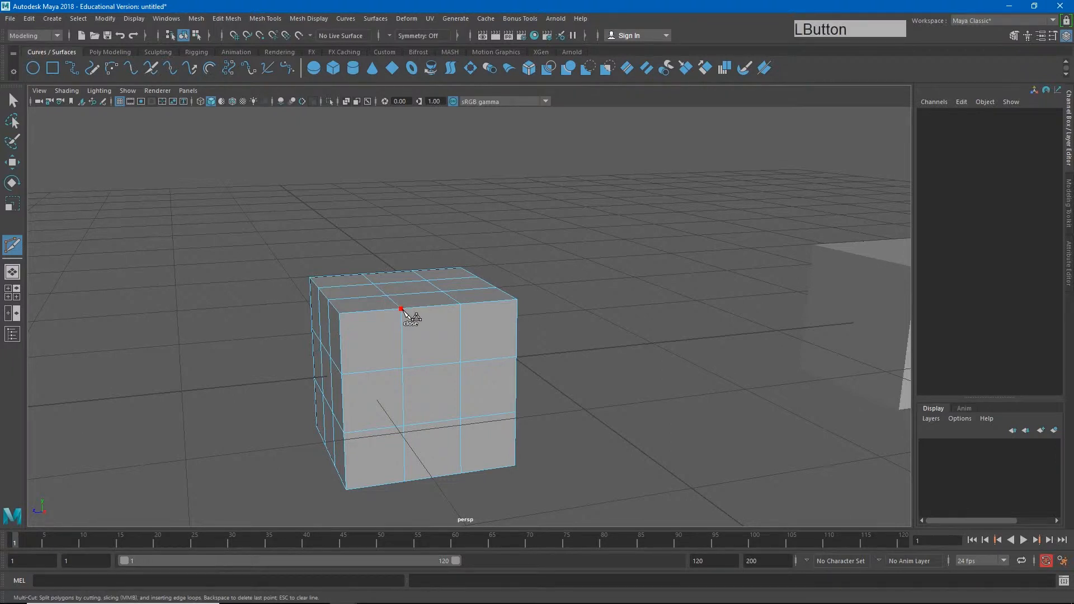
click(460, 363)
click(515, 413)
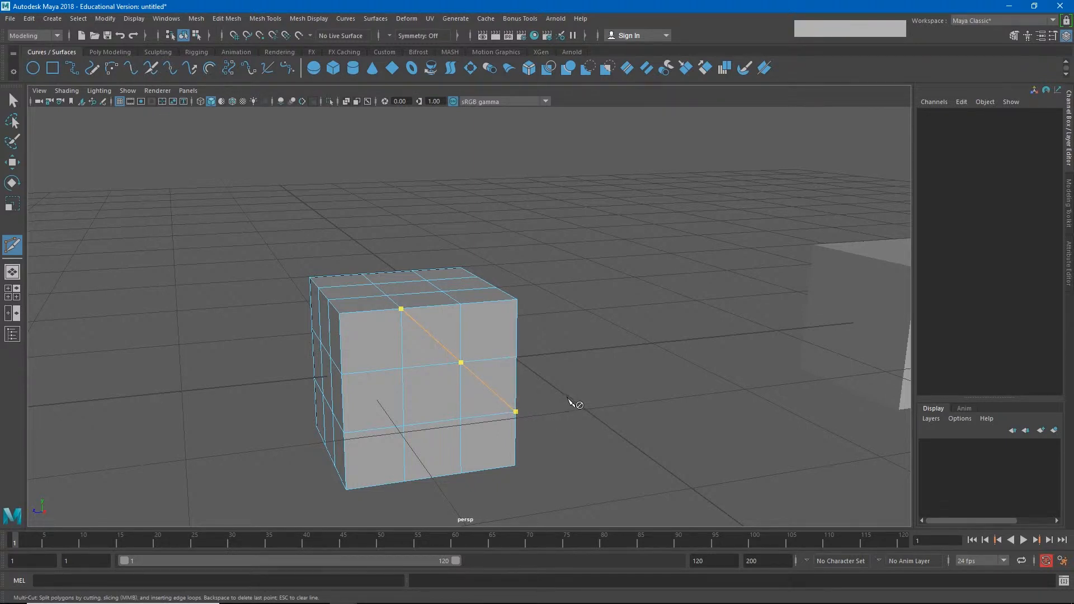
key(Return)
key(w)
Step: Select the faces above the diagonal cut on the fourth cube's front and extrude them outward
right_drag(498, 347, 498, 315)
click(445, 324)
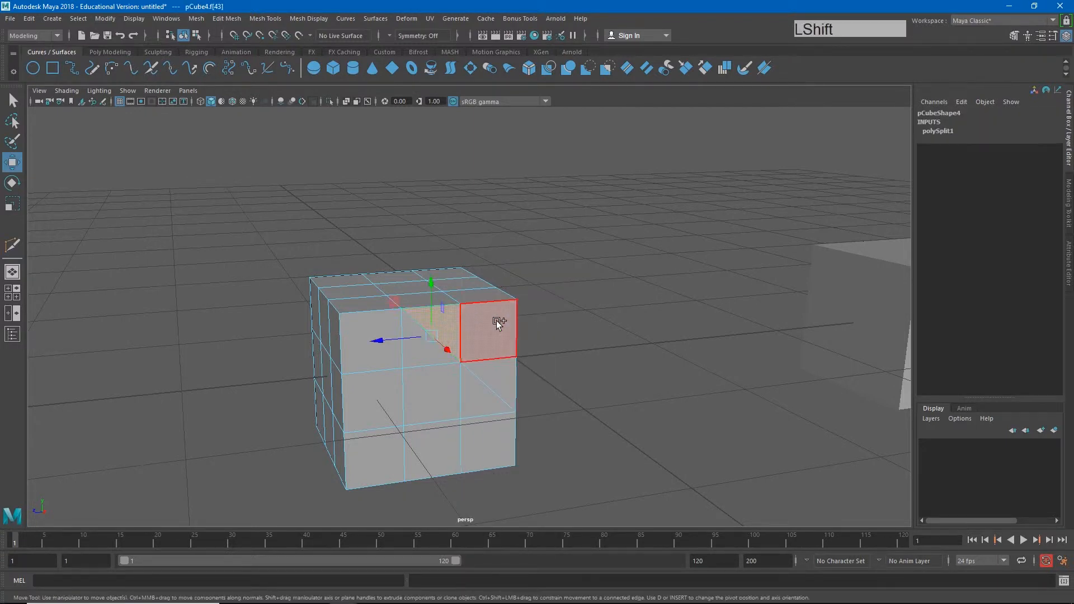
shift+click(496, 314)
shift+click(496, 371)
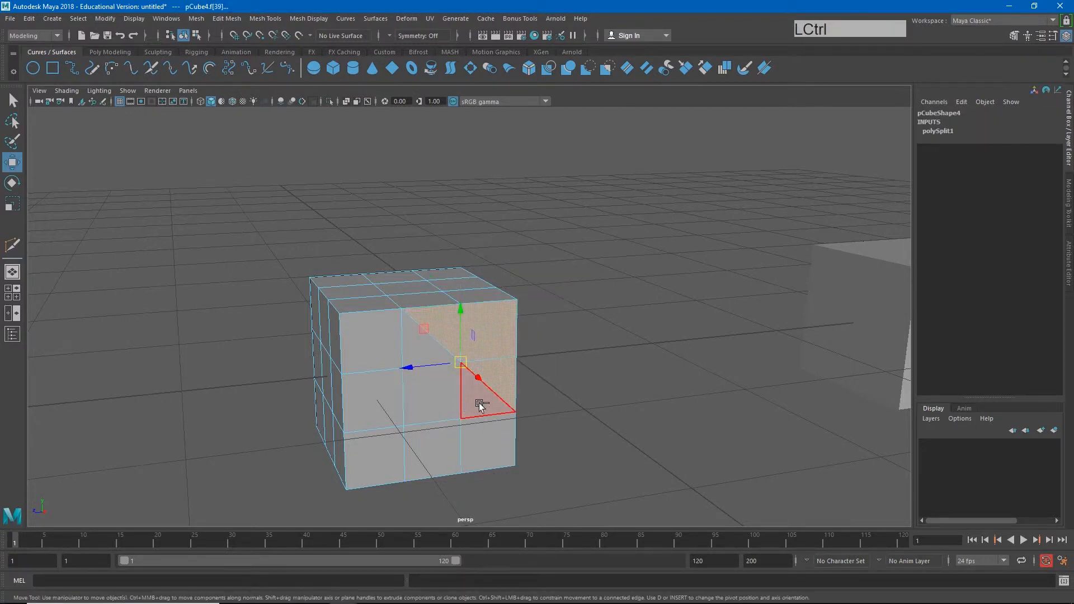
key(ctrl+e)
drag(512, 394, 492, 427)
click(573, 251)
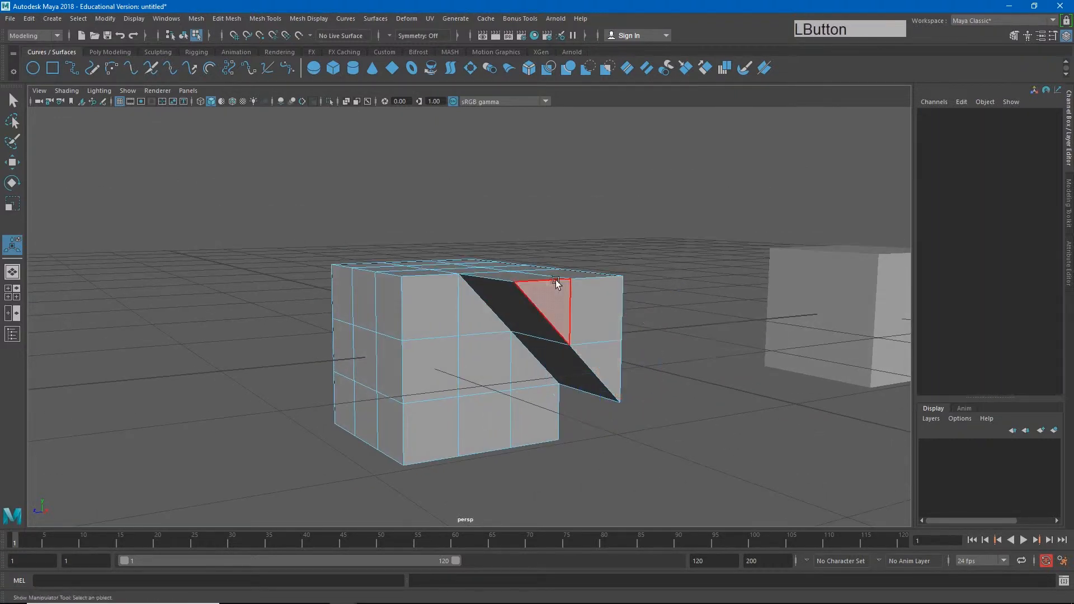
Step: Select individual faces beside and on the diagonal extrusion of the fourth cube to examine how the cut divided them
mouse_move(486, 364)
alt+mouse_down()
mouse_move(467, 376)
mouse_move(476, 360)
alt+mouse_up()
click(577, 311)
click(633, 235)
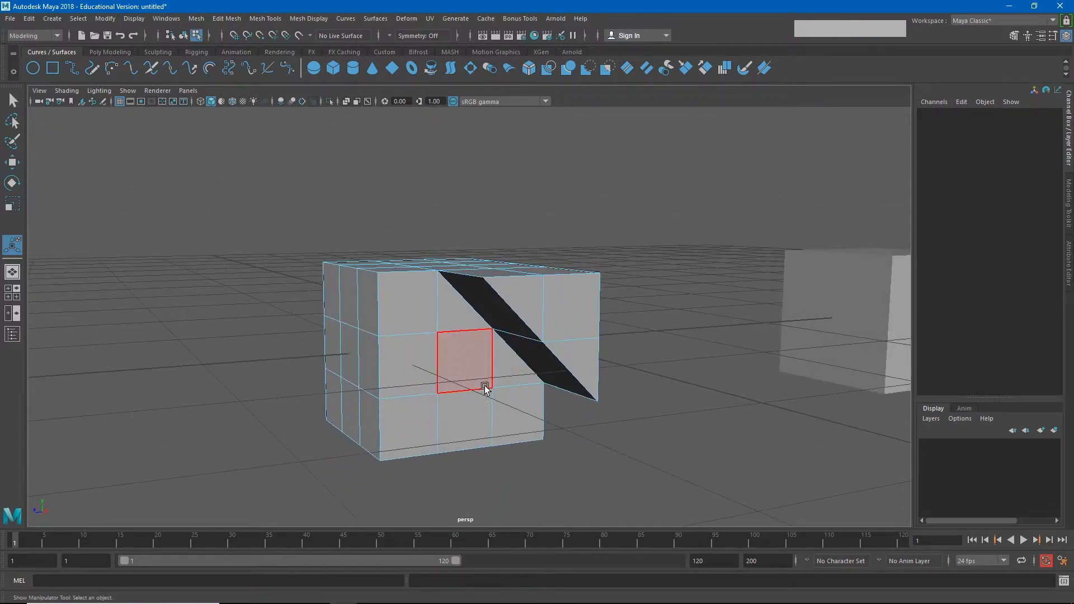
click(456, 314)
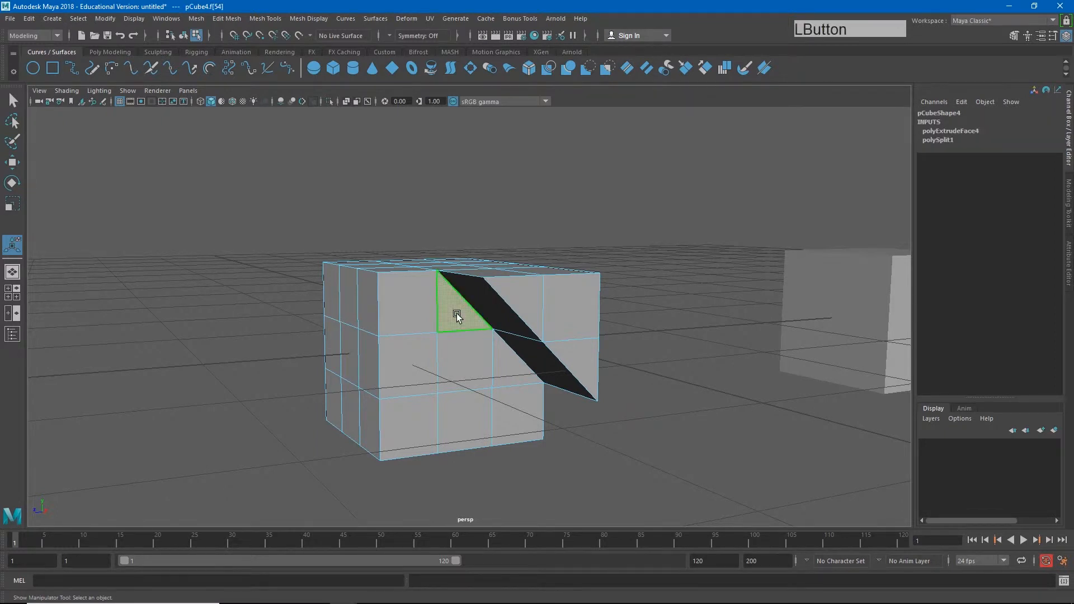
click(583, 307)
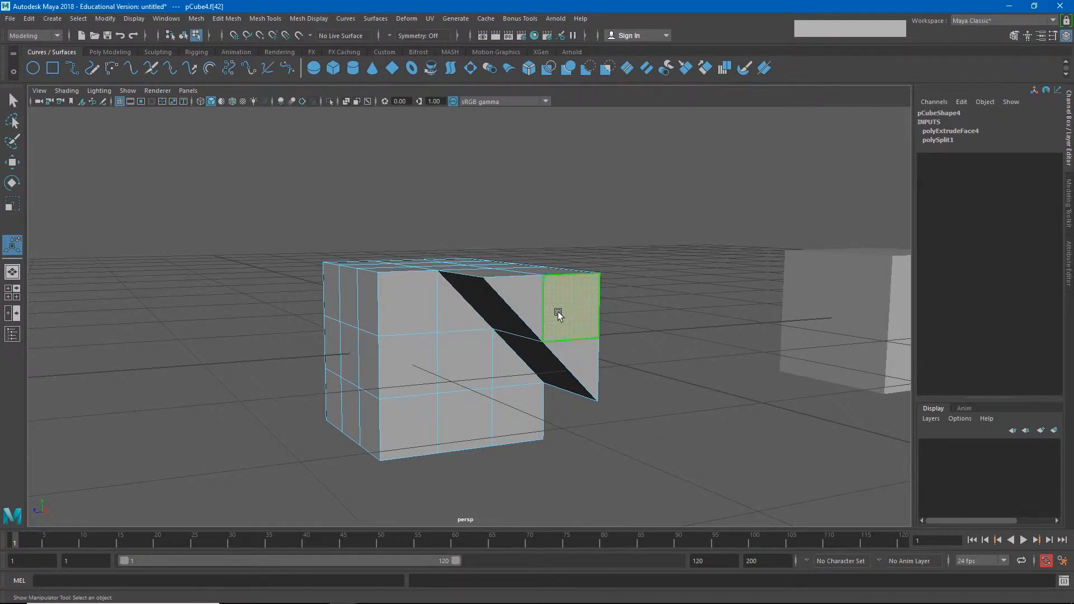
alt+drag(402, 364, 302, 272)
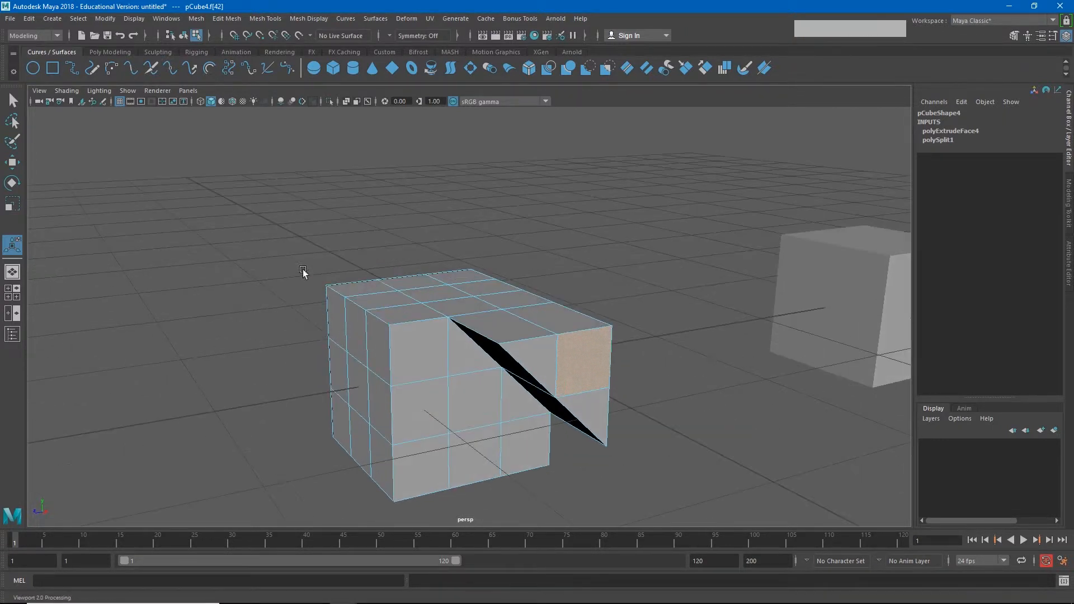
Step: Multi-Cut the fourth cube's unextruded side from an inner top-face vertex, through the top and first vertical grid edges, to the outer edge's upper grid vertex
click(266, 19)
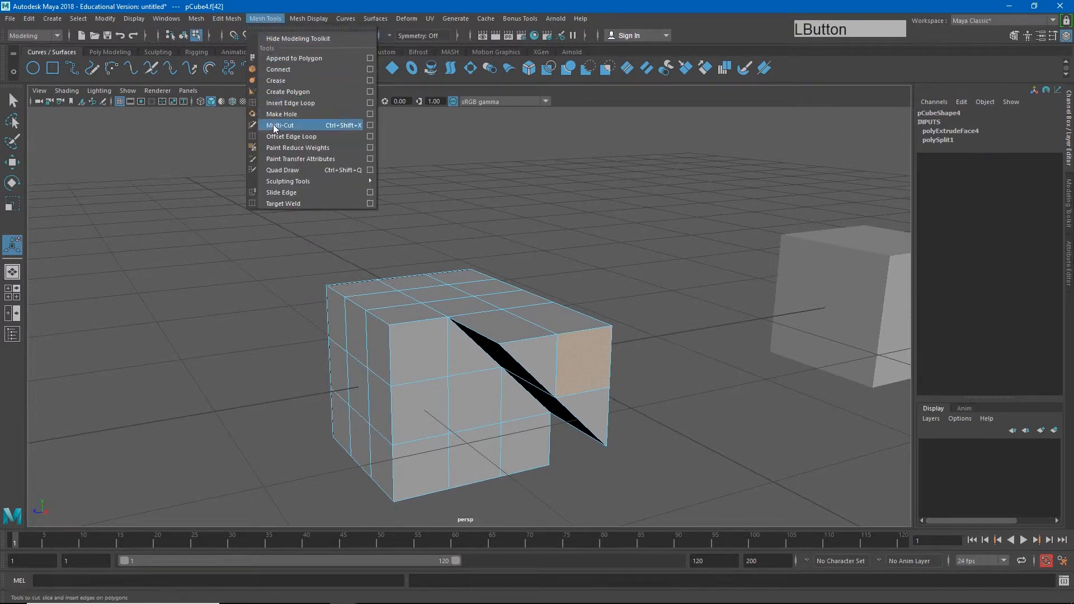
click(274, 125)
alt+drag(356, 282, 490, 329)
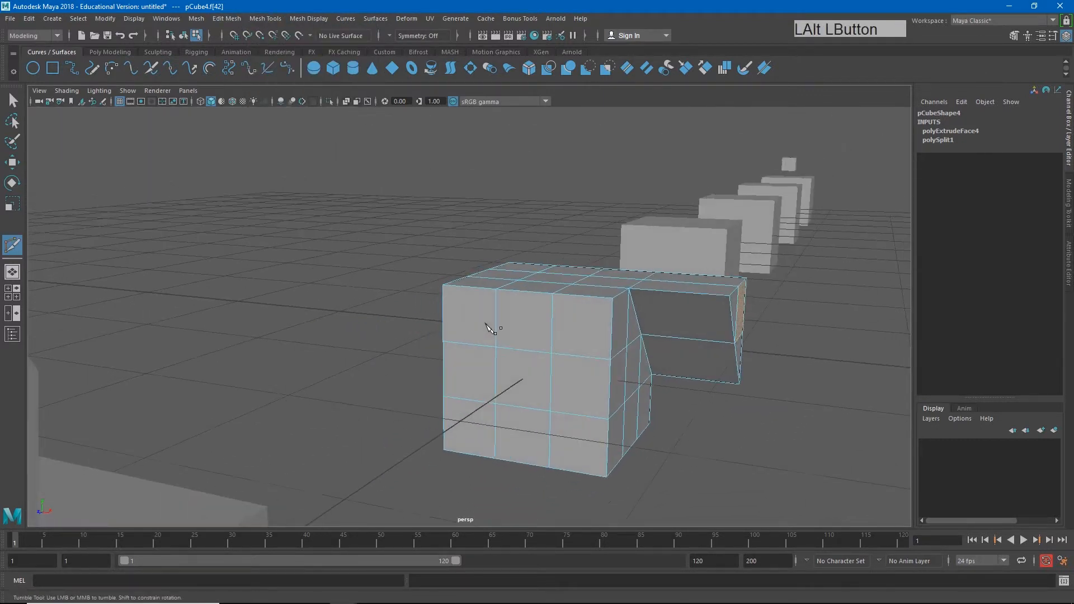
alt+right_drag(490, 329, 582, 338)
alt+drag(582, 337, 586, 344)
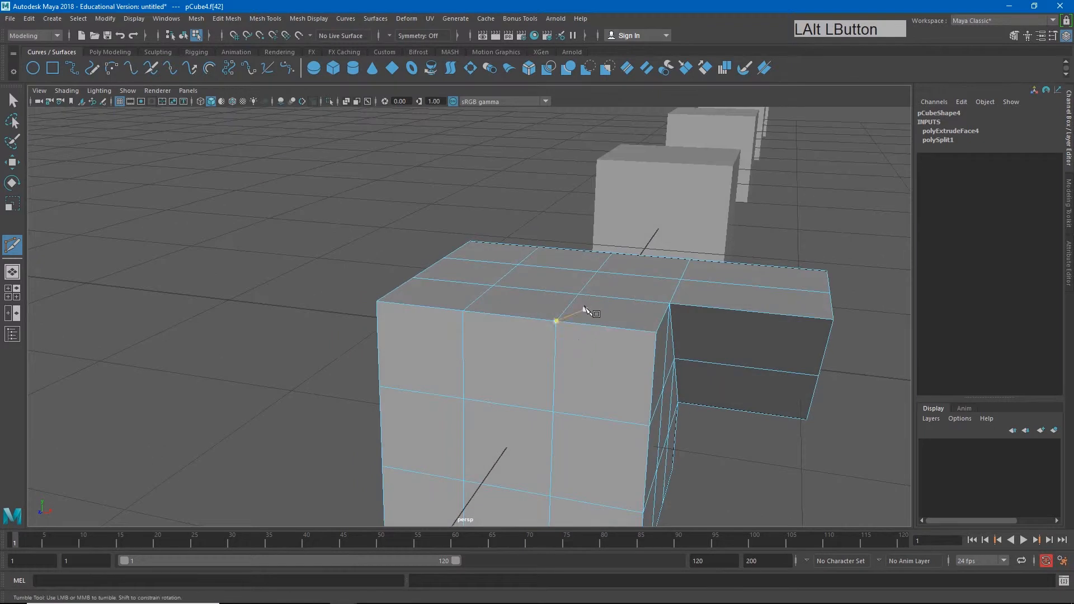
click(577, 294)
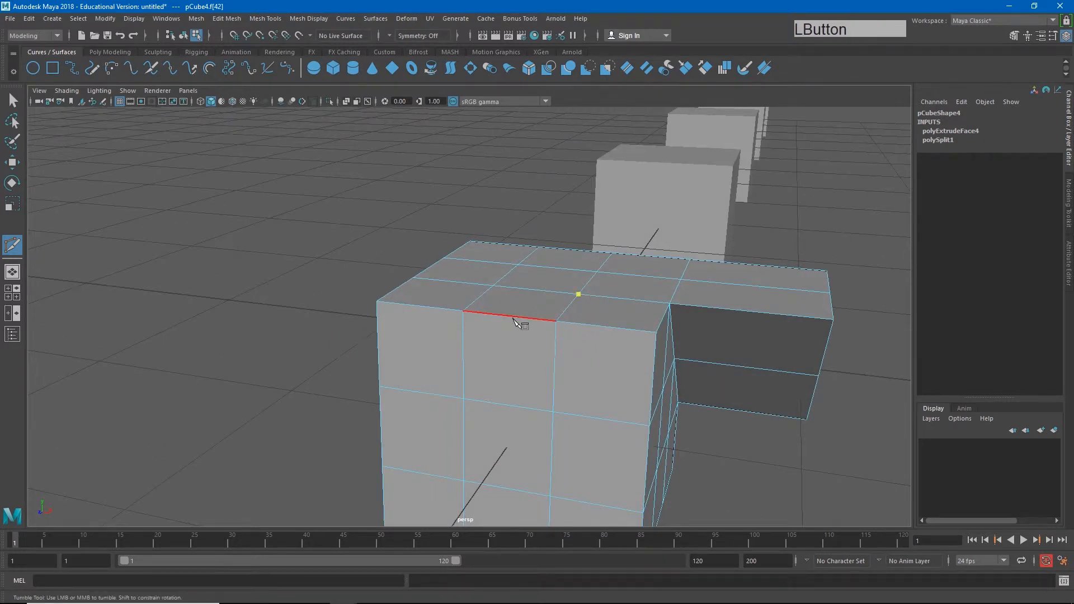
click(513, 317)
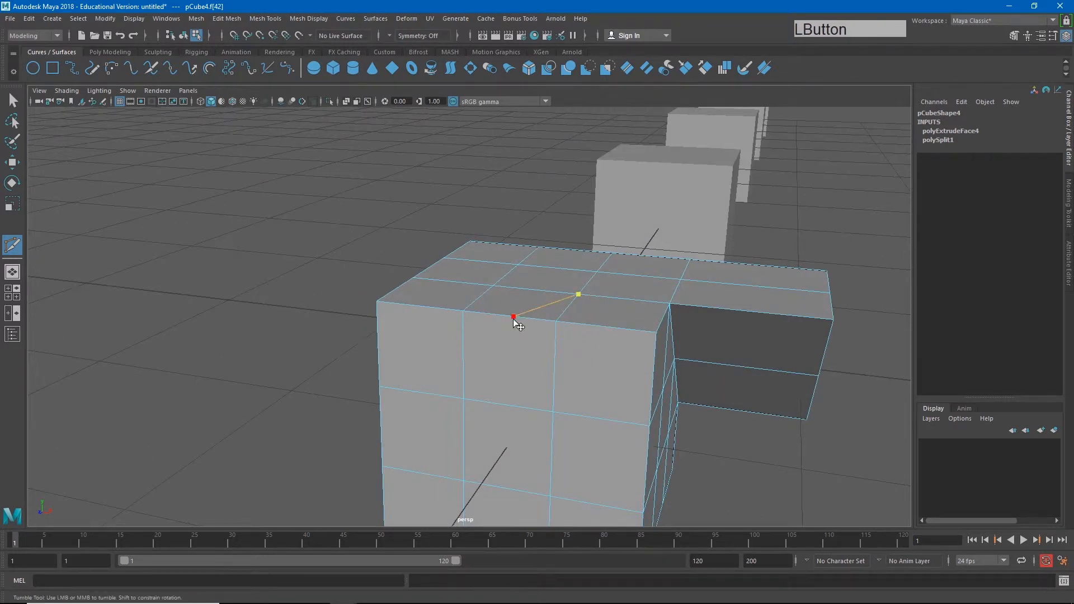
click(467, 359)
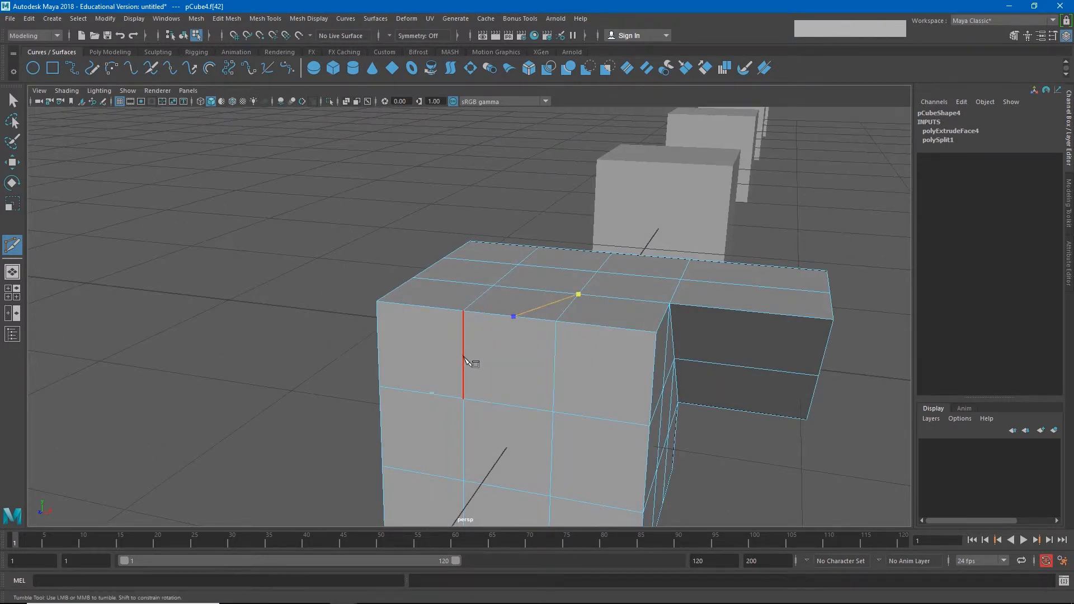
click(380, 387)
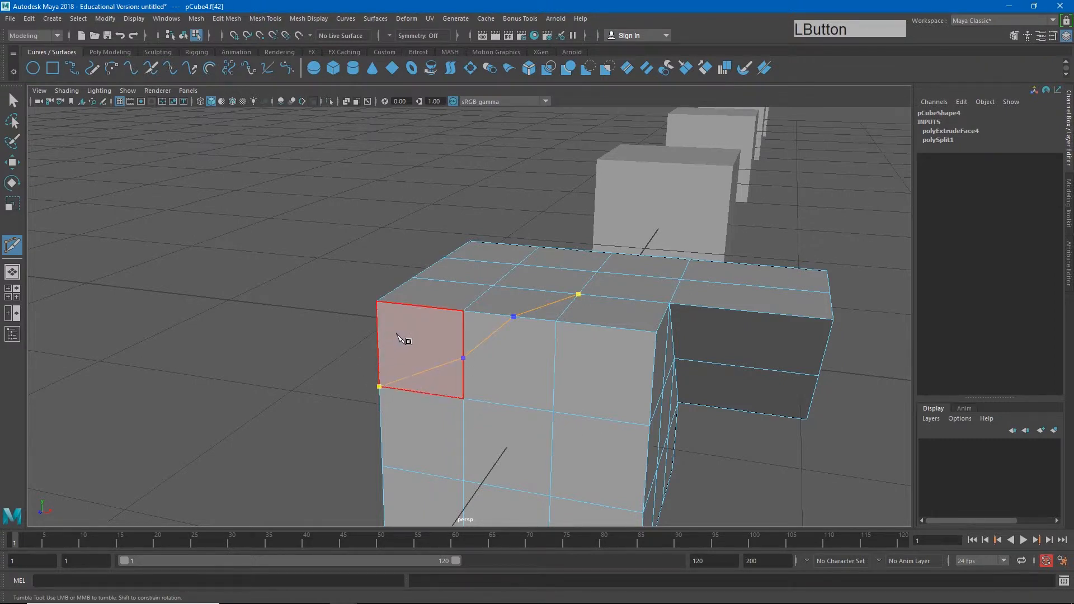
key(Return)
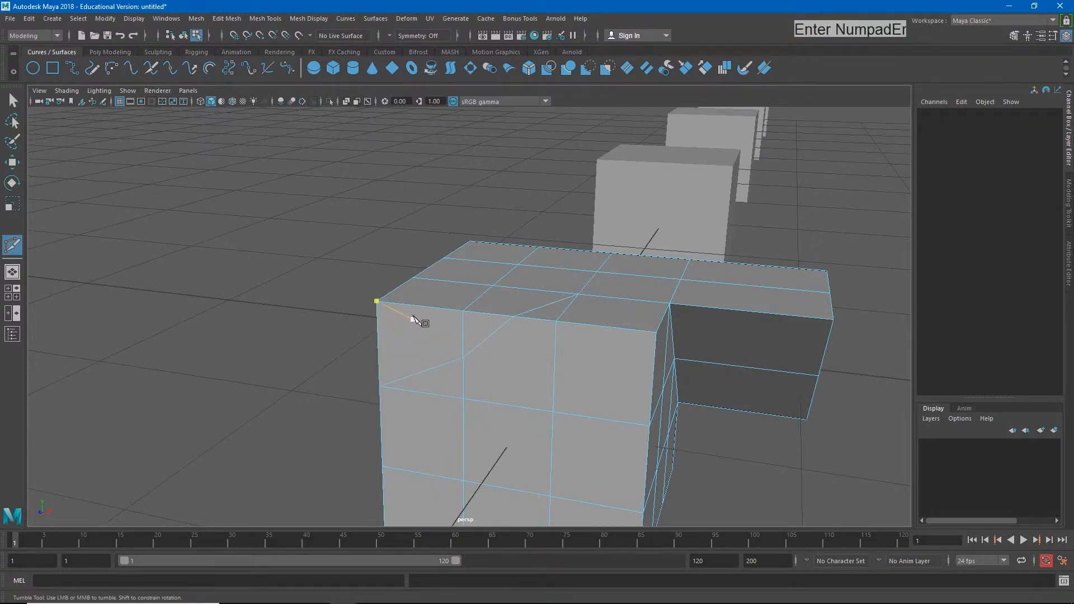
Step: Select the faces around the new cut on the fourth cube one at a time to examine their shapes
key(w)
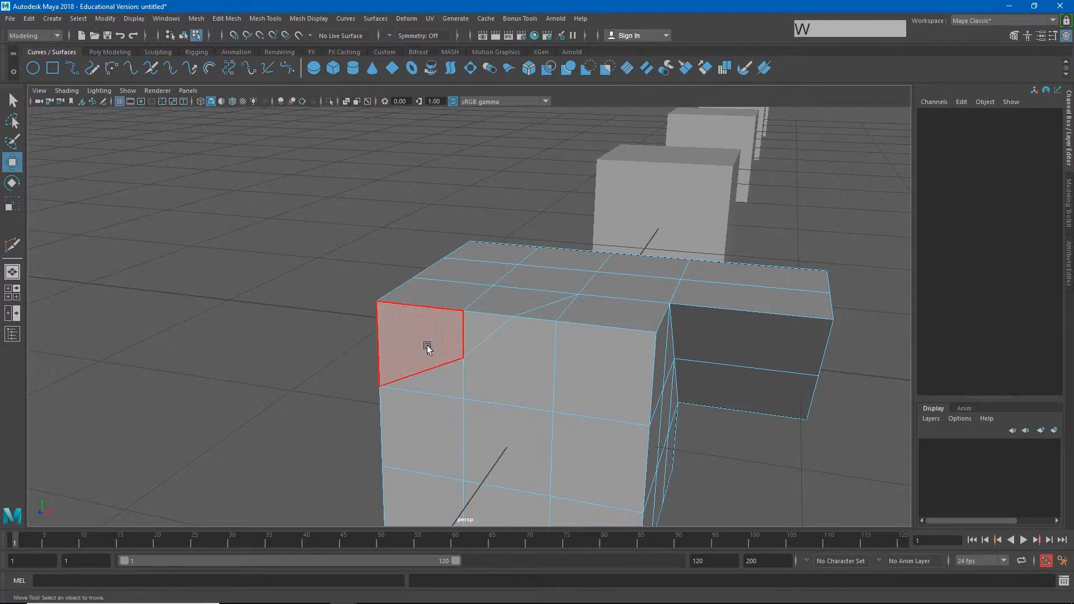
click(446, 342)
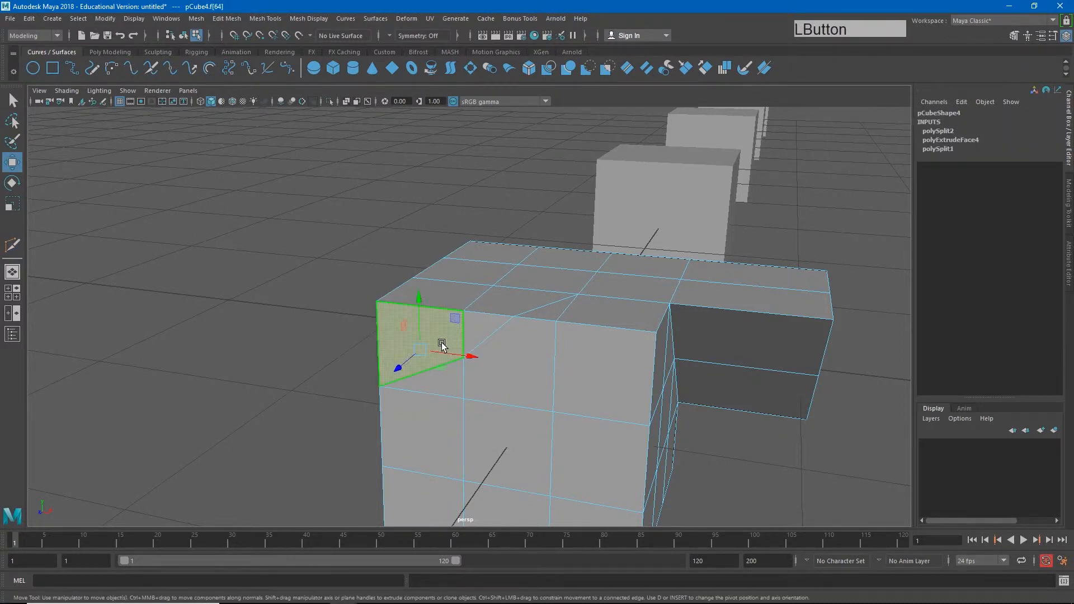
click(457, 386)
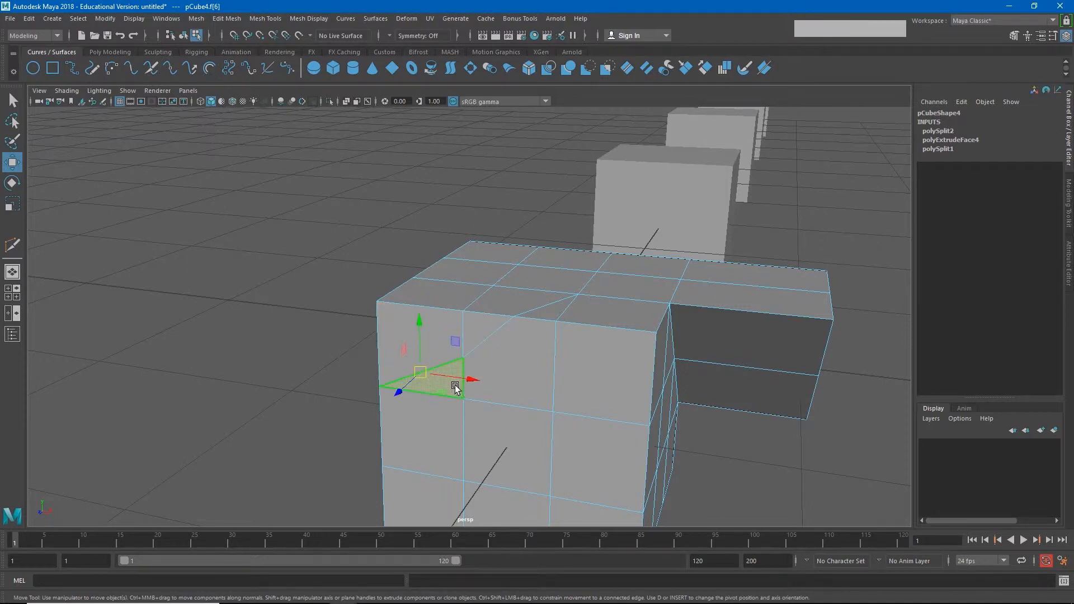
click(513, 374)
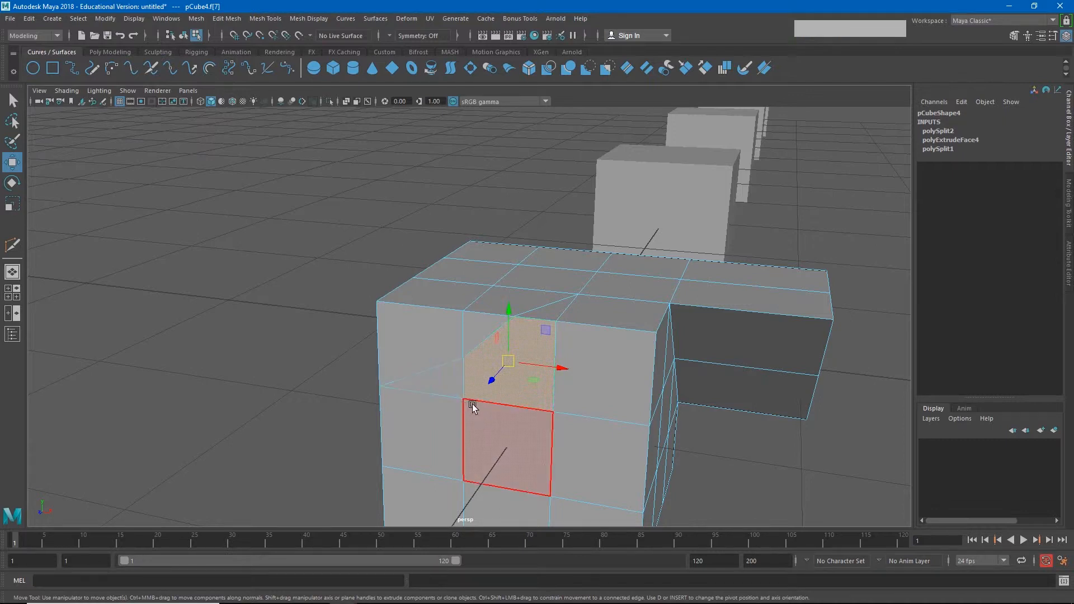
Step: Push the cut's vertex on the fourth cube's top edge inward along Z, and select the five-sided face below it
right_click(526, 349)
right_drag(529, 352, 473, 284)
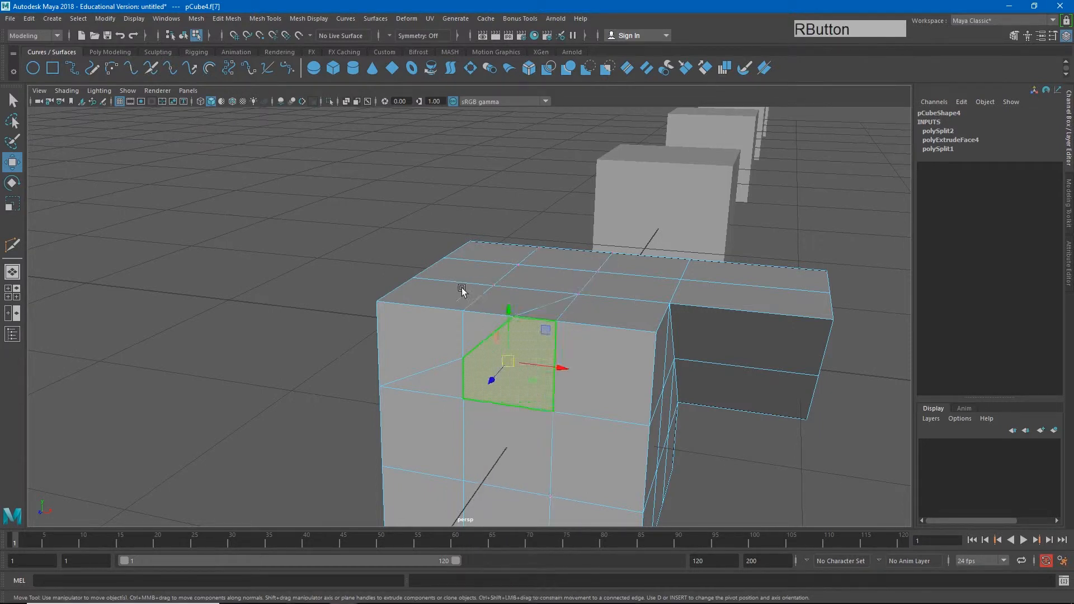
click(513, 316)
alt+drag(475, 346, 343, 395)
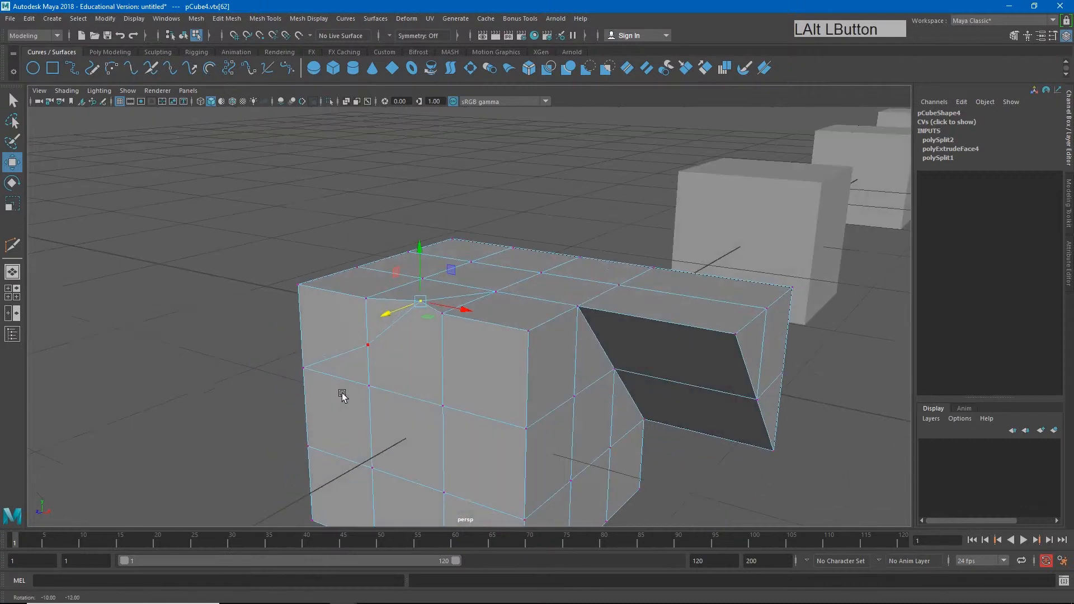
alt+right_drag(348, 377, 463, 367)
right_drag(388, 380, 383, 320)
click(373, 347)
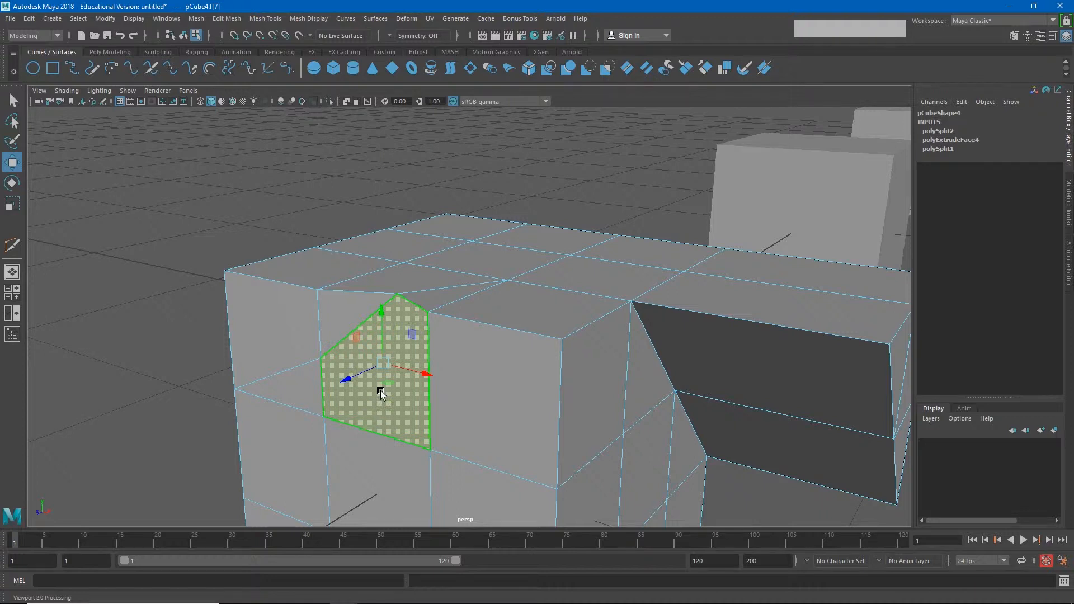
Step: Leave component editing on the fourth cube and return to object mode at the fifth cube with nothing selected
alt+drag(664, 352, 594, 360)
alt+right_drag(595, 359, 420, 364)
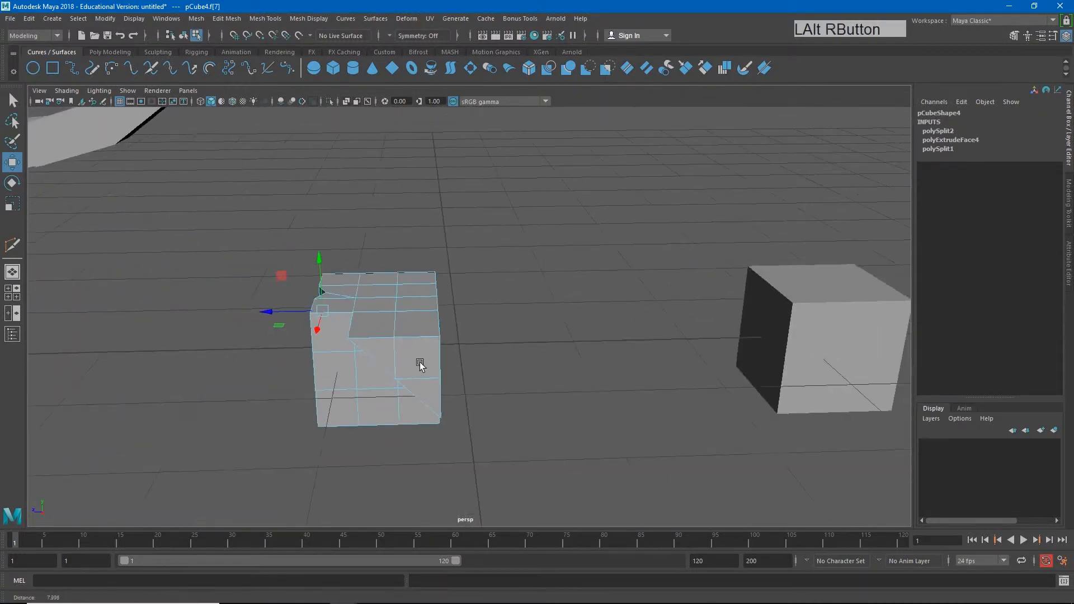
alt+middle_drag(683, 353, 489, 355)
alt+right_drag(489, 355, 595, 375)
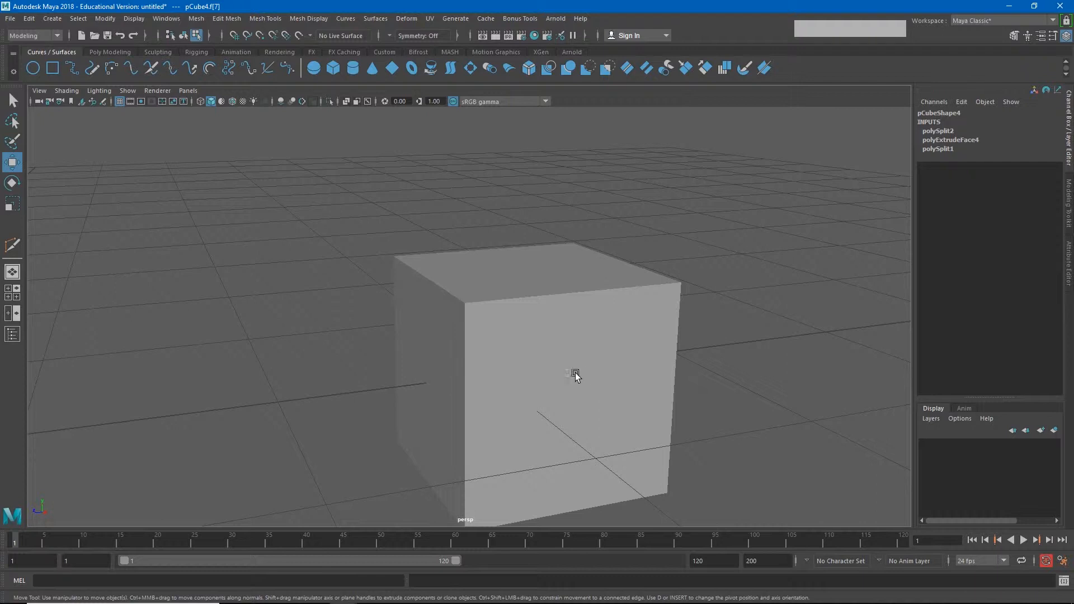
alt+middle_drag(578, 386, 537, 367)
alt+drag(537, 366, 530, 371)
click(530, 374)
right_drag(585, 284, 628, 302)
click(691, 278)
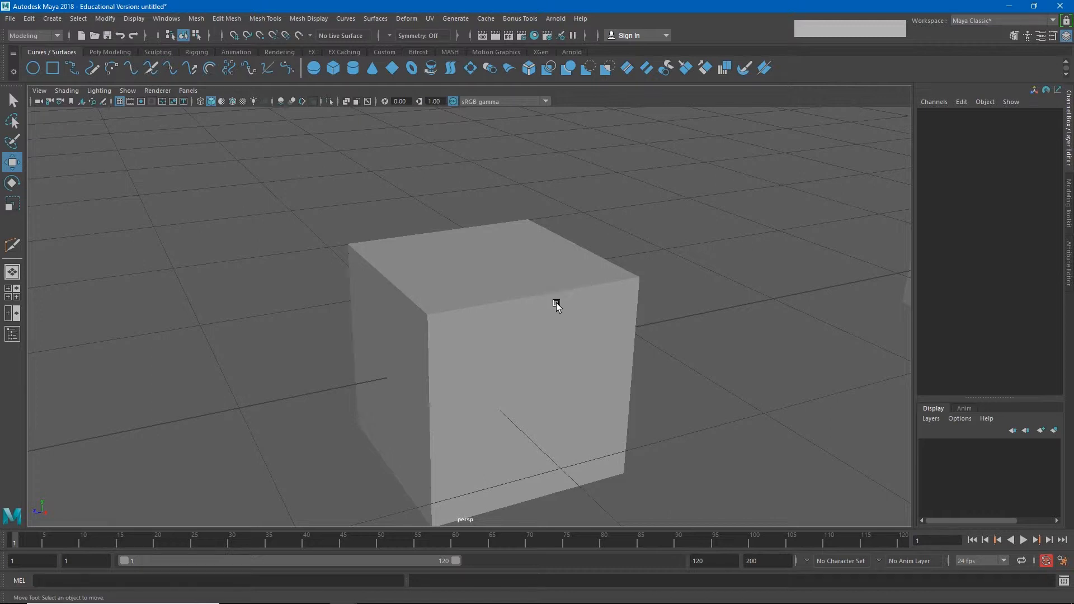
Step: Select the fifth cube's two full top border edges that meet at the front corner, plus the vertical edge below that corner
key(alt)
alt+drag(568, 364, 587, 240)
right_drag(552, 290, 547, 251)
click(501, 259)
shift+click(479, 264)
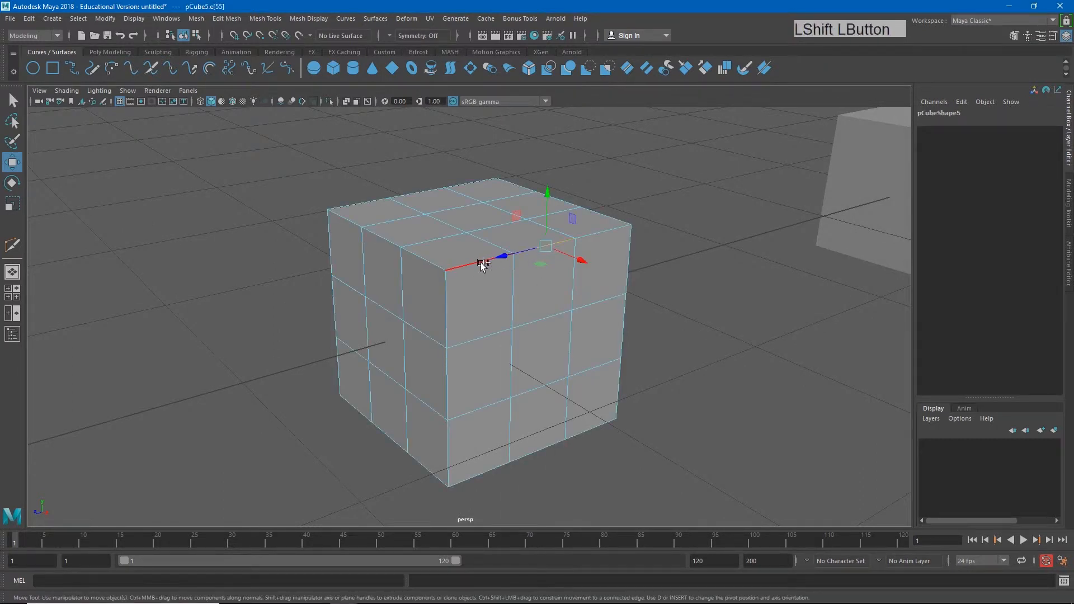
shift+double_click(439, 267)
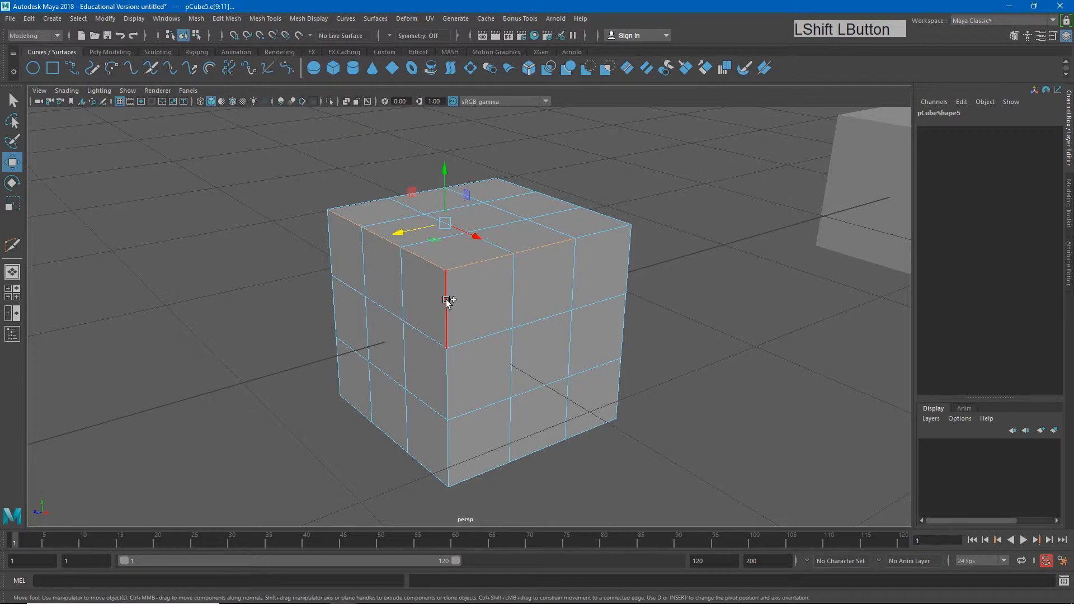
shift+click(594, 233)
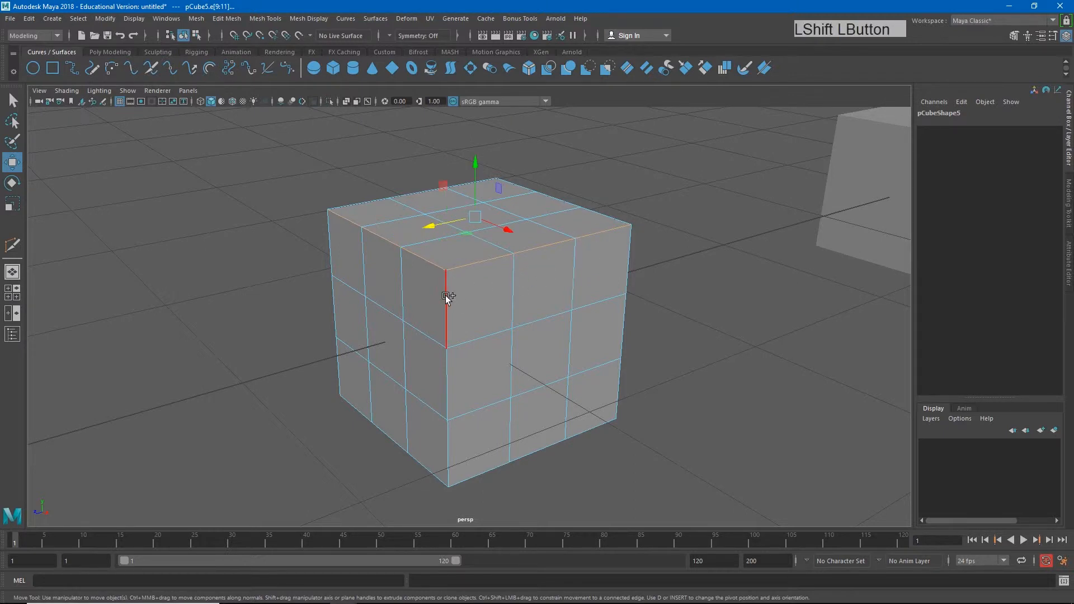
shift+double_click(445, 295)
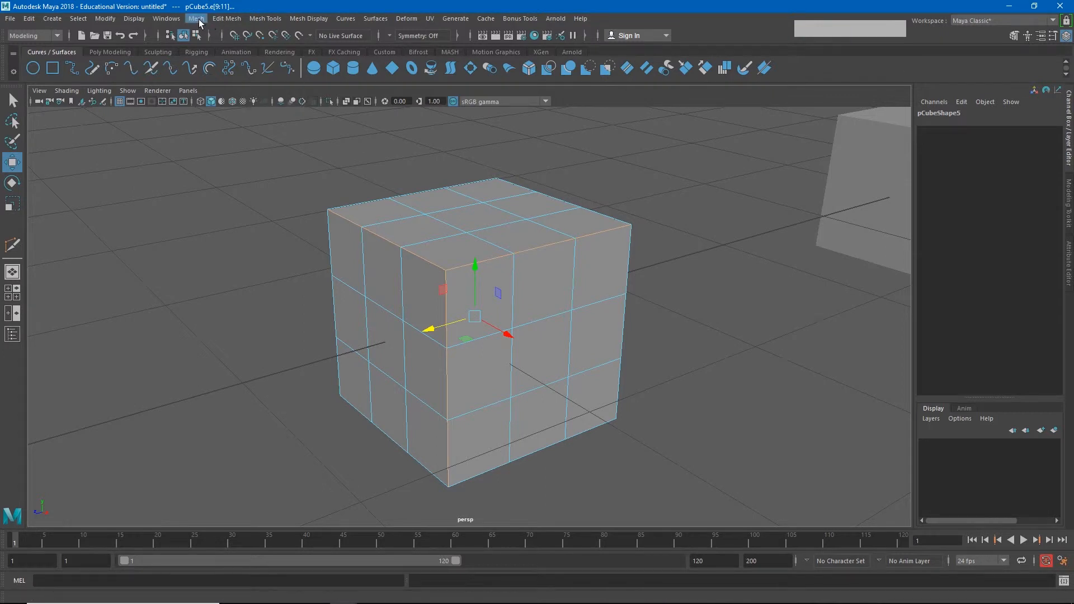
Step: Bevel the selected edges of the fifth cube and reduce the bevel's Fraction to 0.1
click(219, 19)
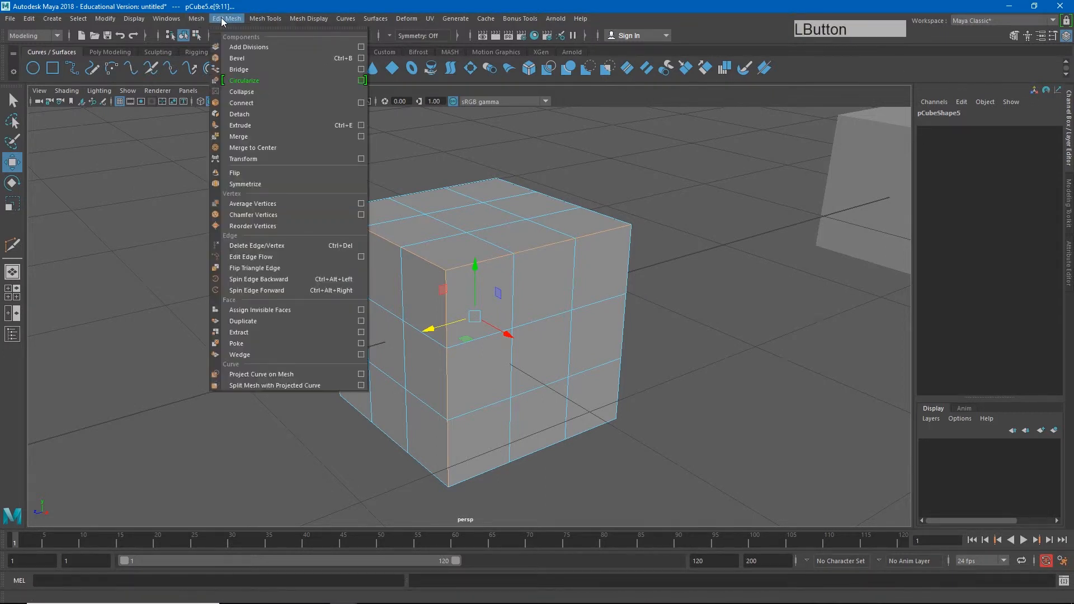
click(253, 59)
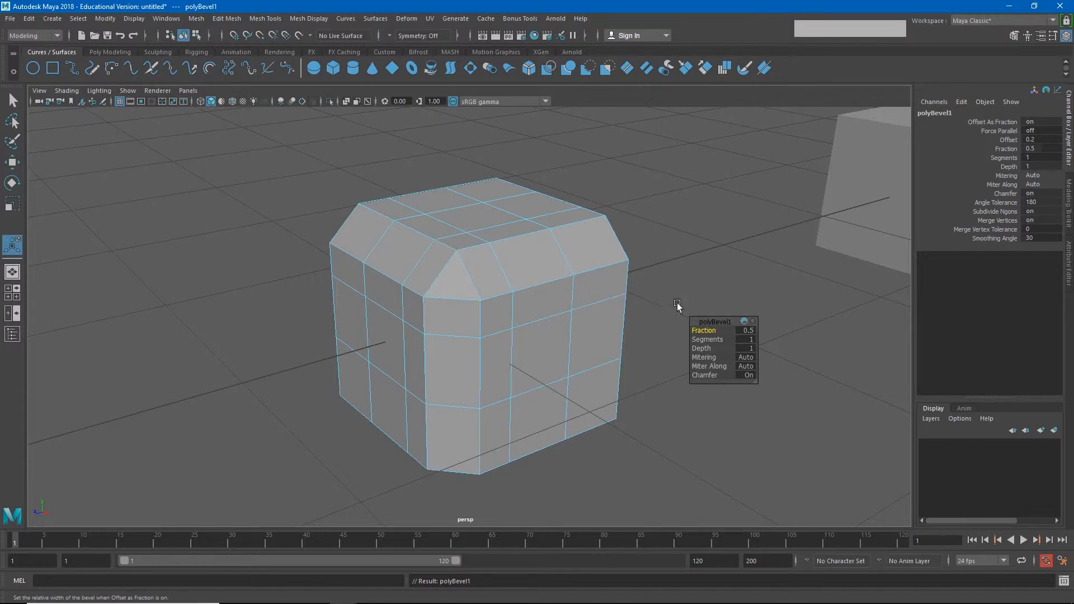
click(711, 331)
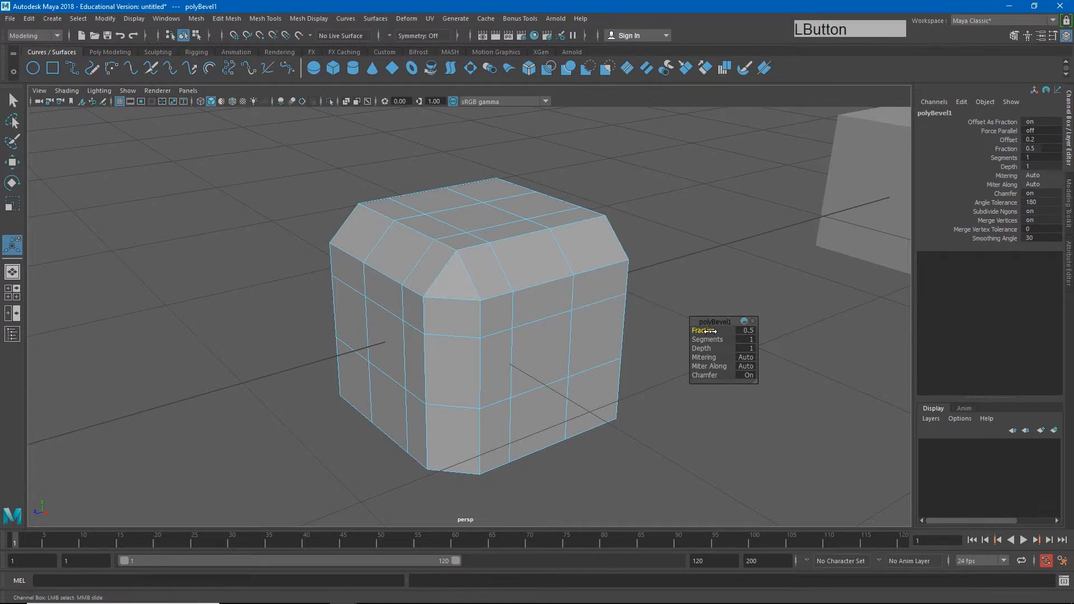
drag(710, 331, 708, 330)
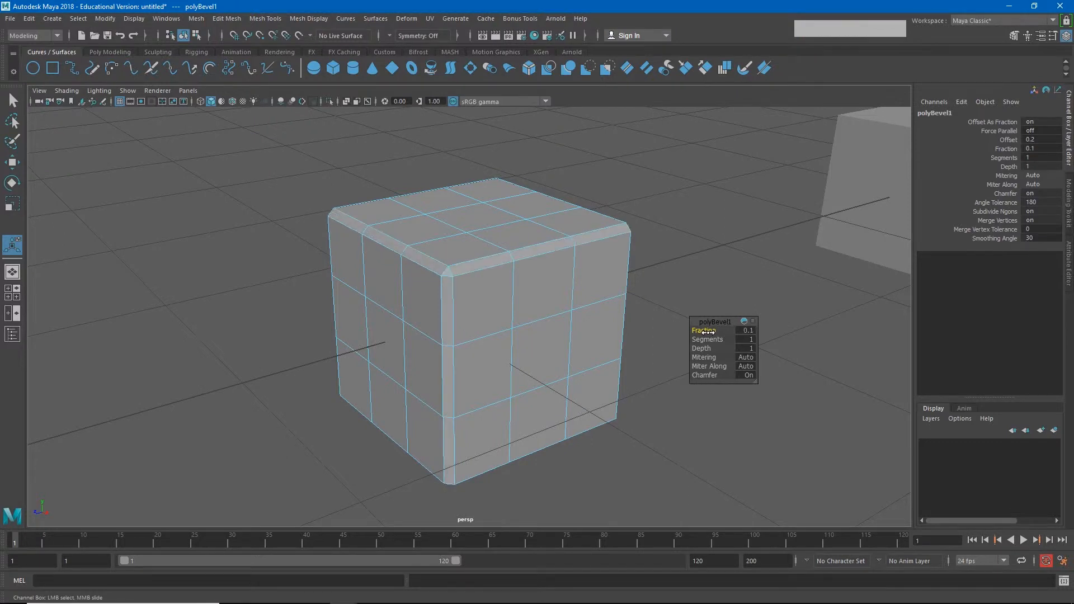
Step: Try a bevel Fraction of 0.01, and set it to 0.05
click(748, 330)
text(.01)
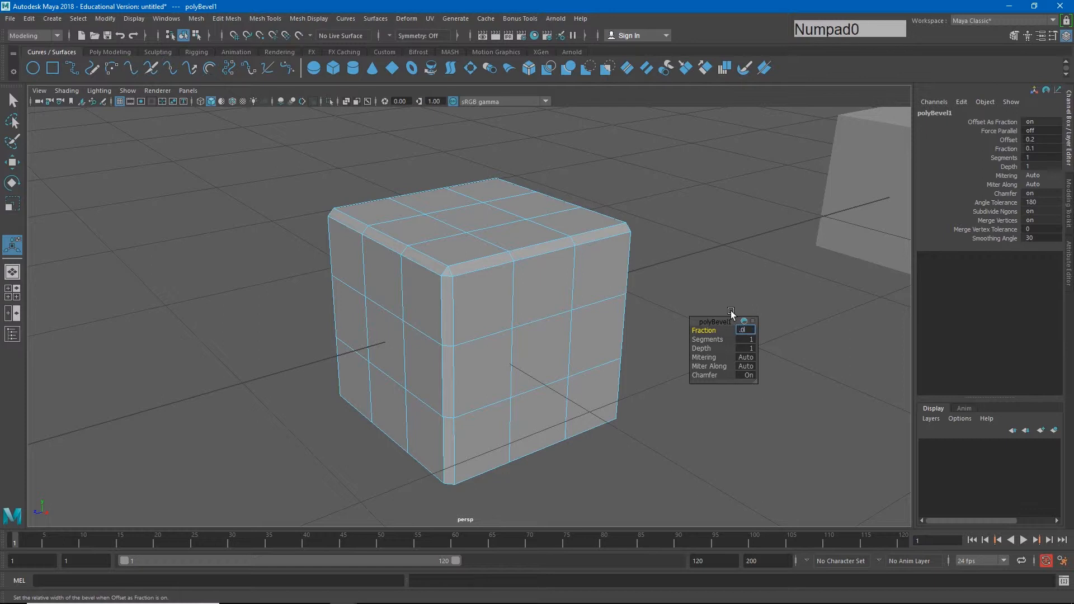
key(Return)
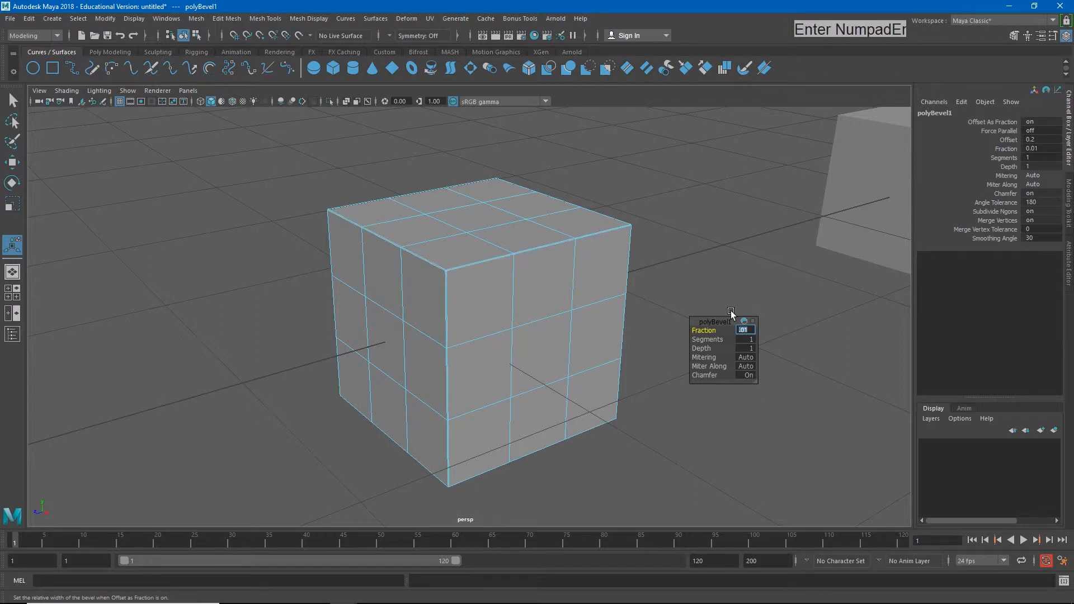
text(.05)
key(Return)
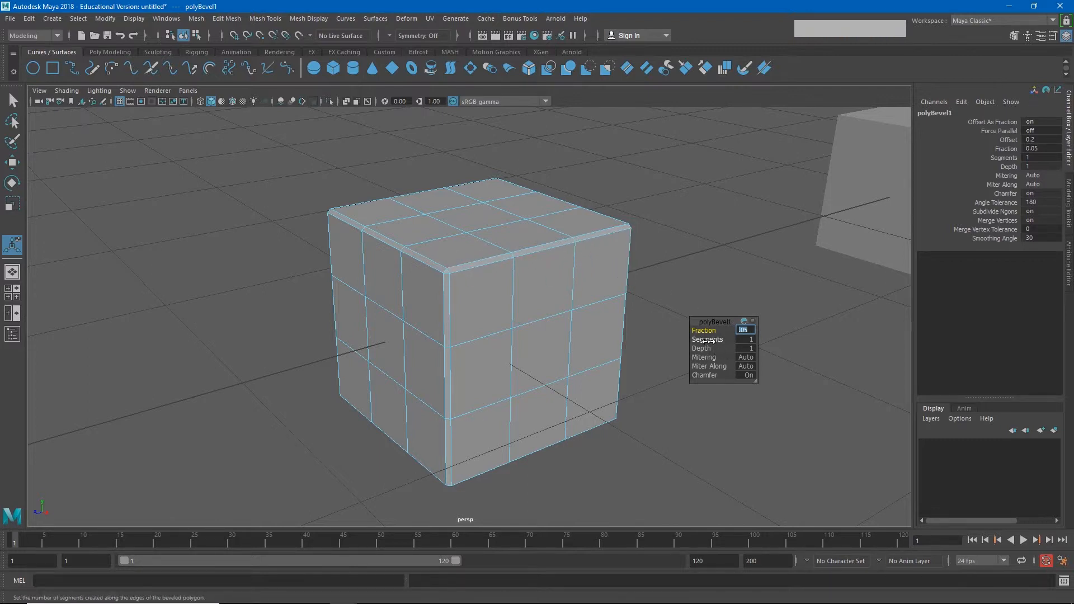
Step: Increase the bevel's Segments, and return to object mode with nothing selected to inspect the rounded edges
drag(707, 340, 722, 342)
click(678, 235)
right_drag(583, 262, 618, 244)
click(669, 233)
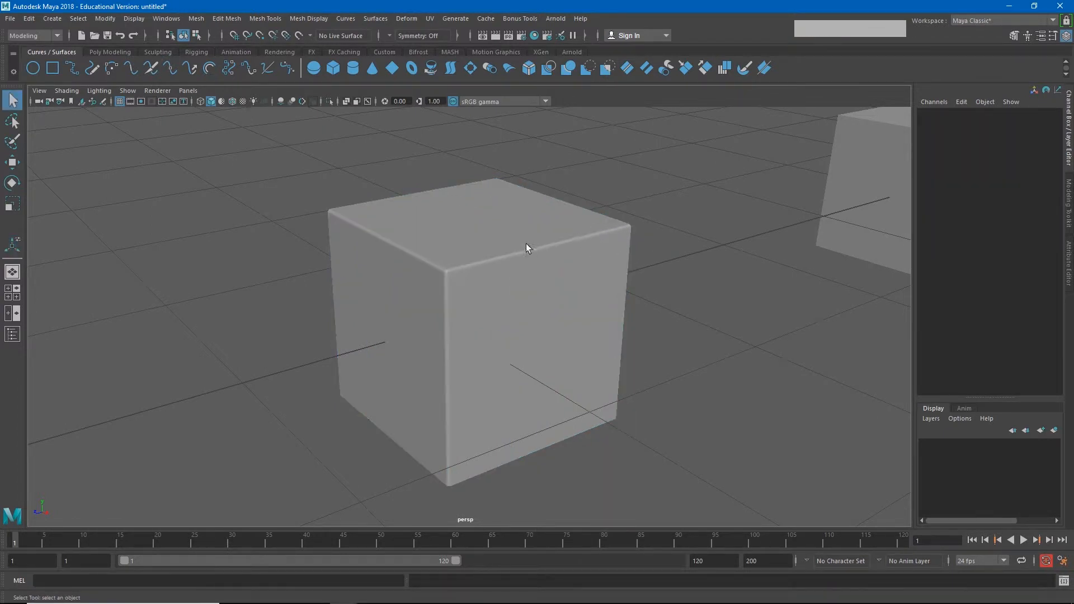
alt+drag(703, 250, 559, 259)
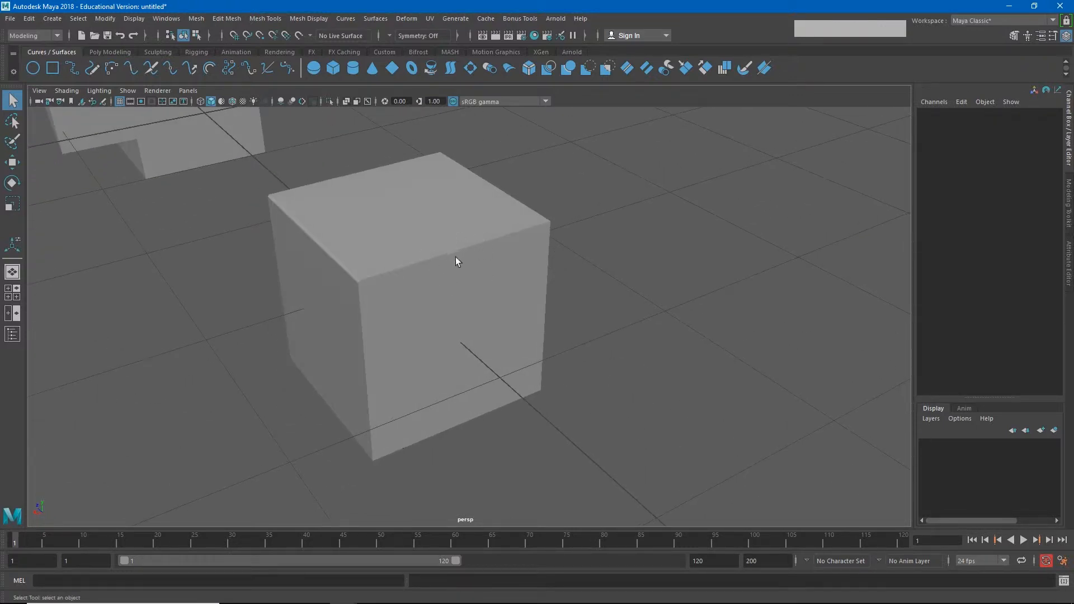
Step: On the subdivided sixth cube, delete the centre face of the top and return to object mode with nothing selected
alt+drag(456, 259, 571, 282)
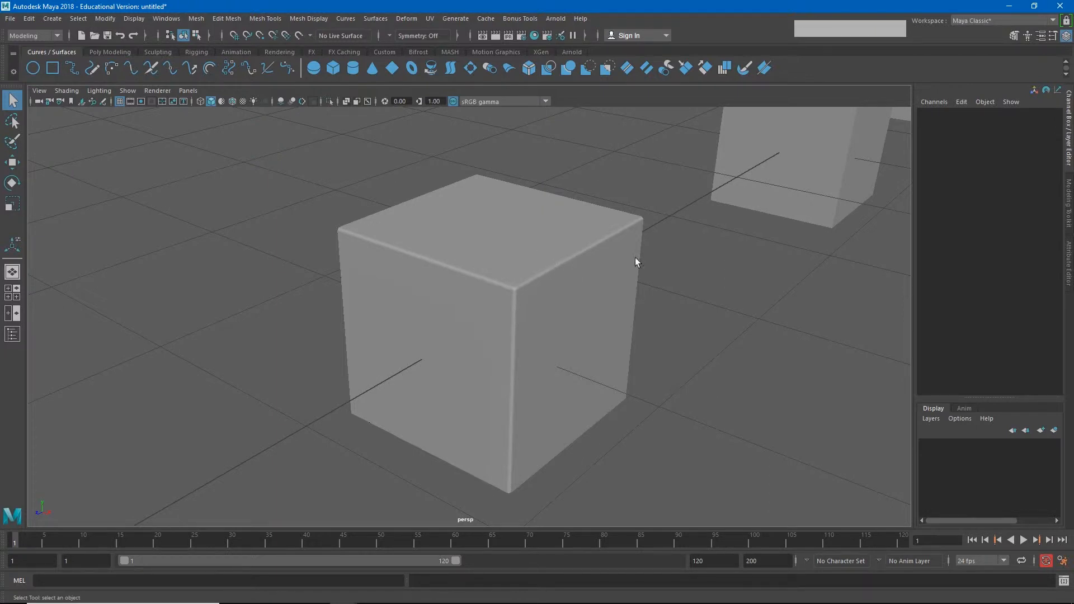
alt+drag(659, 252, 777, 269)
alt+middle_drag(777, 269, 500, 267)
alt+drag(501, 267, 556, 307)
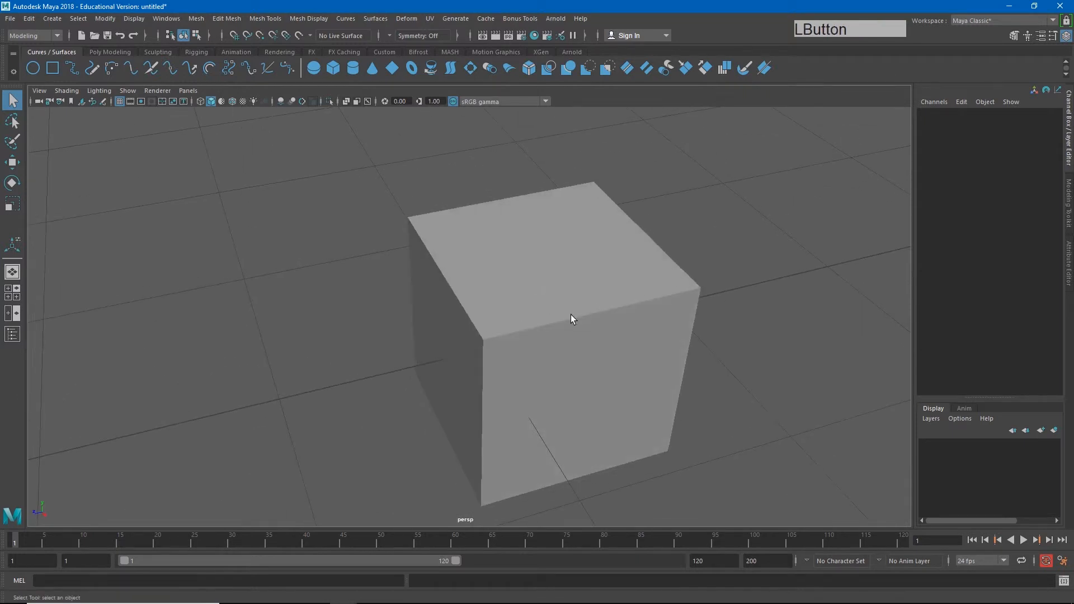
click(571, 314)
right_drag(569, 315, 573, 323)
click(552, 264)
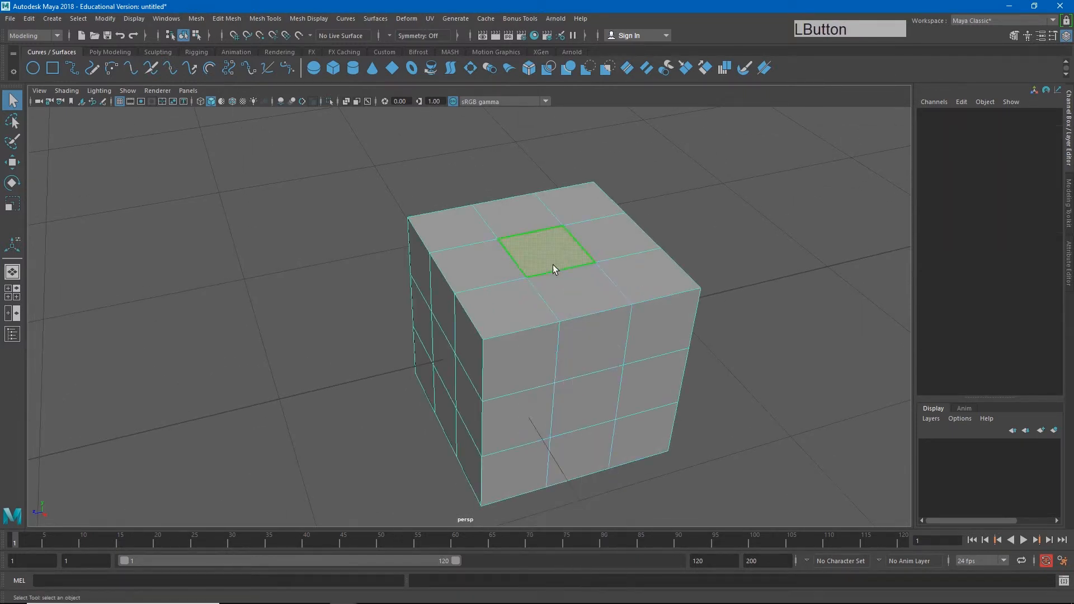
key(Delete)
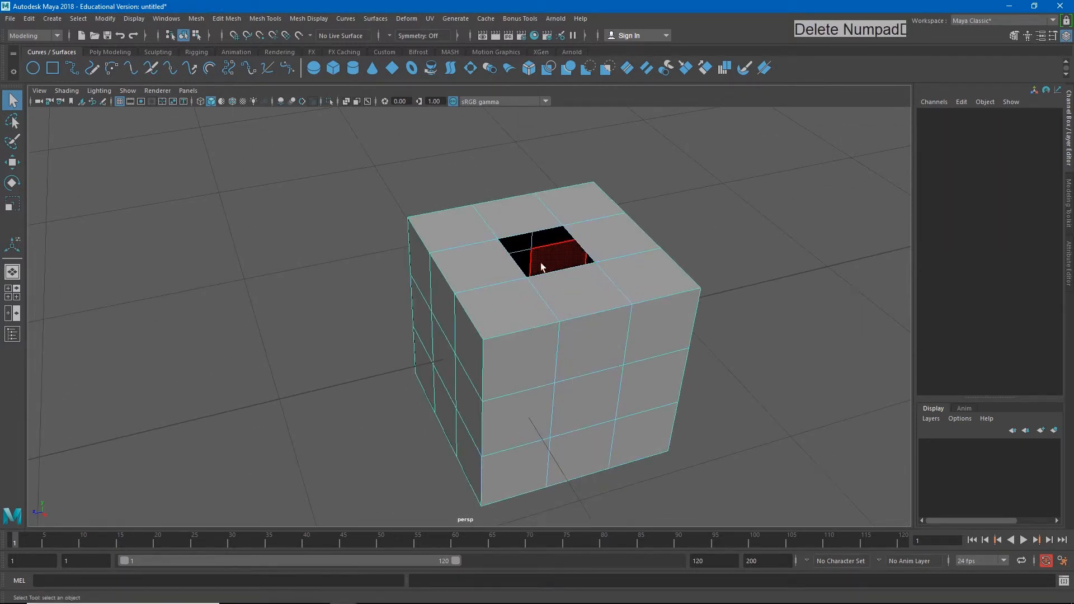
click(706, 267)
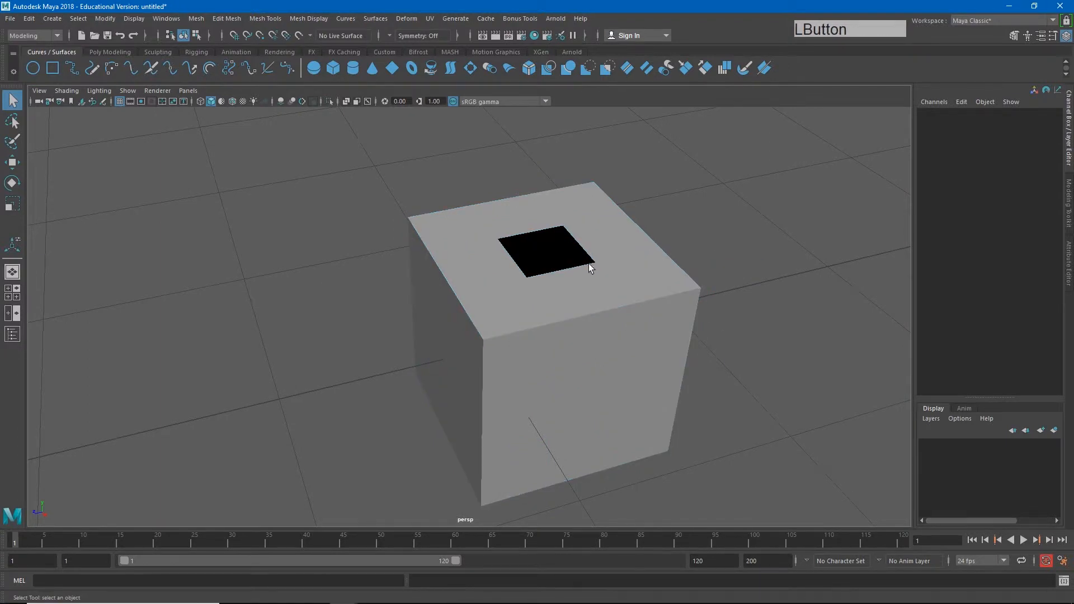
Step: Select the whole sixth cube, try Fill Hole on the opening in its top, and undo the fill
mouse_move(563, 299)
alt+mouse_down()
mouse_move(594, 280)
mouse_move(521, 296)
mouse_move(569, 307)
alt+mouse_up()
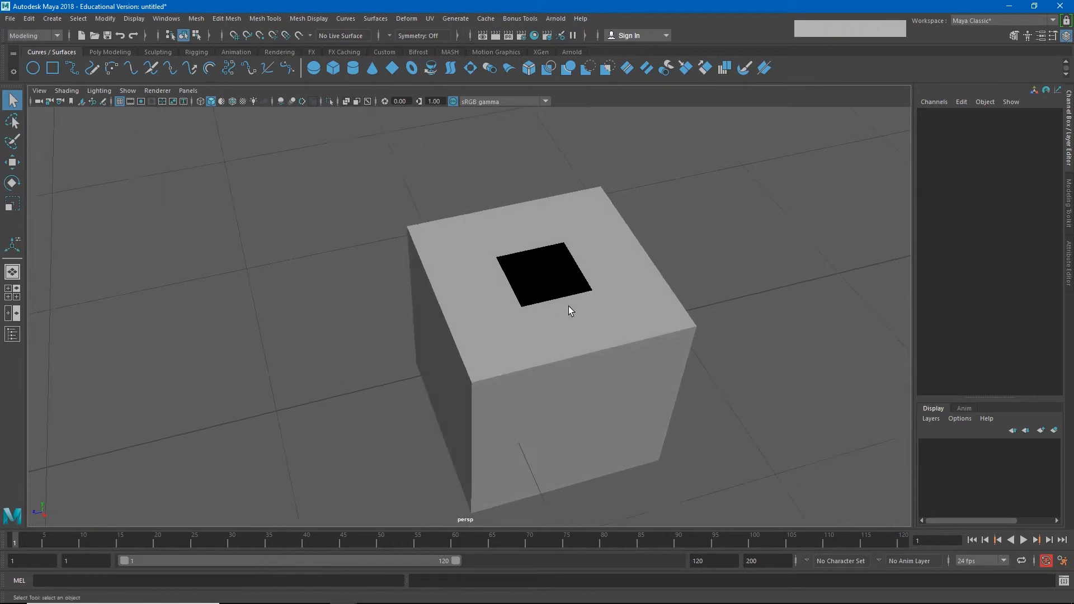
click(545, 327)
alt+drag(535, 356, 462, 351)
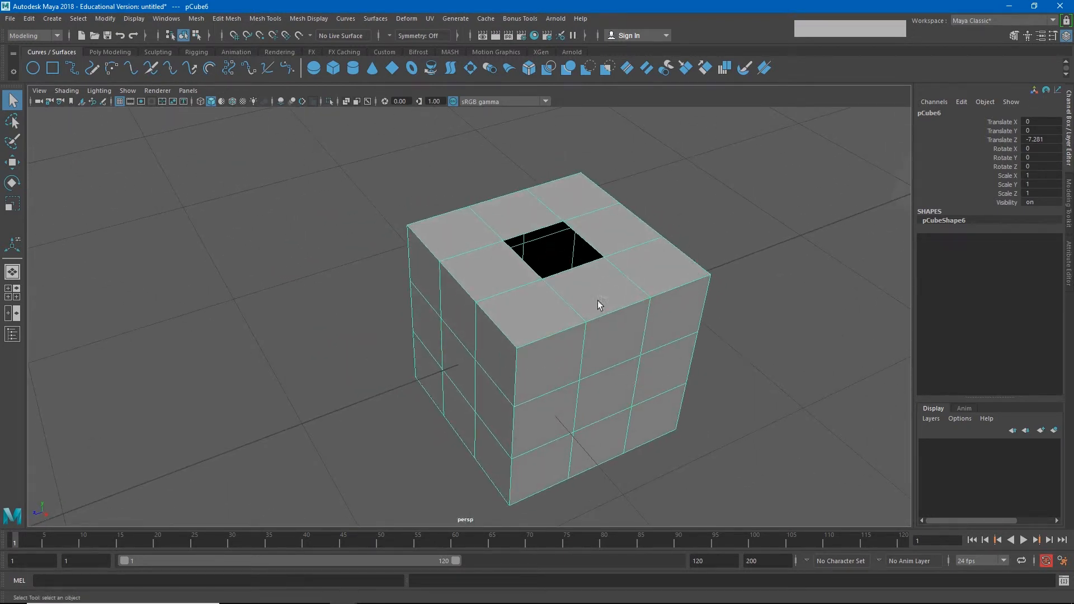
key(alt)
alt+middle_drag(566, 288, 469, 316)
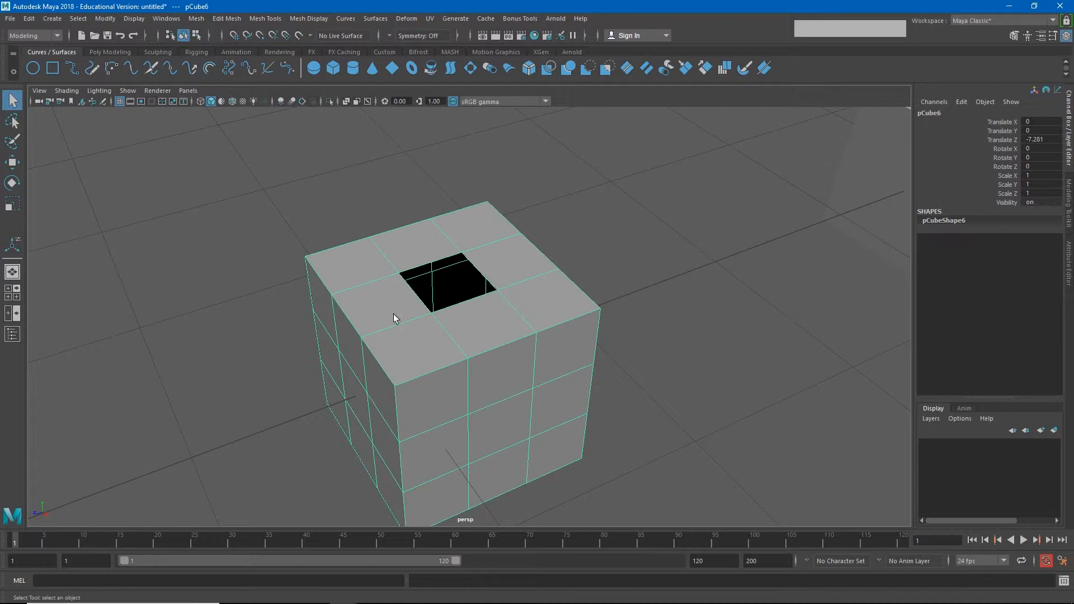
alt+drag(436, 334, 446, 339)
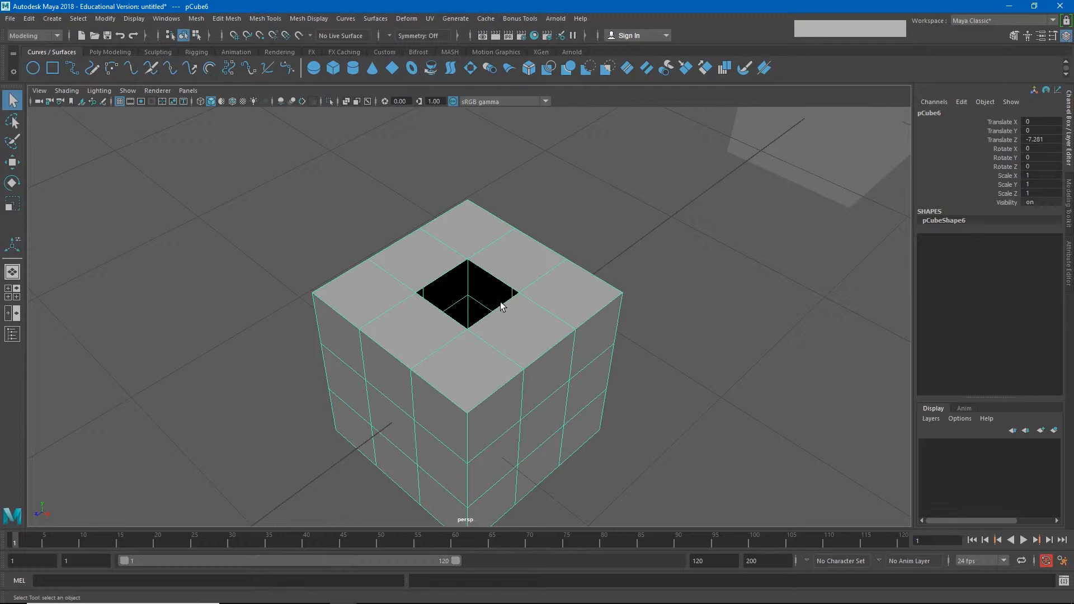
click(197, 19)
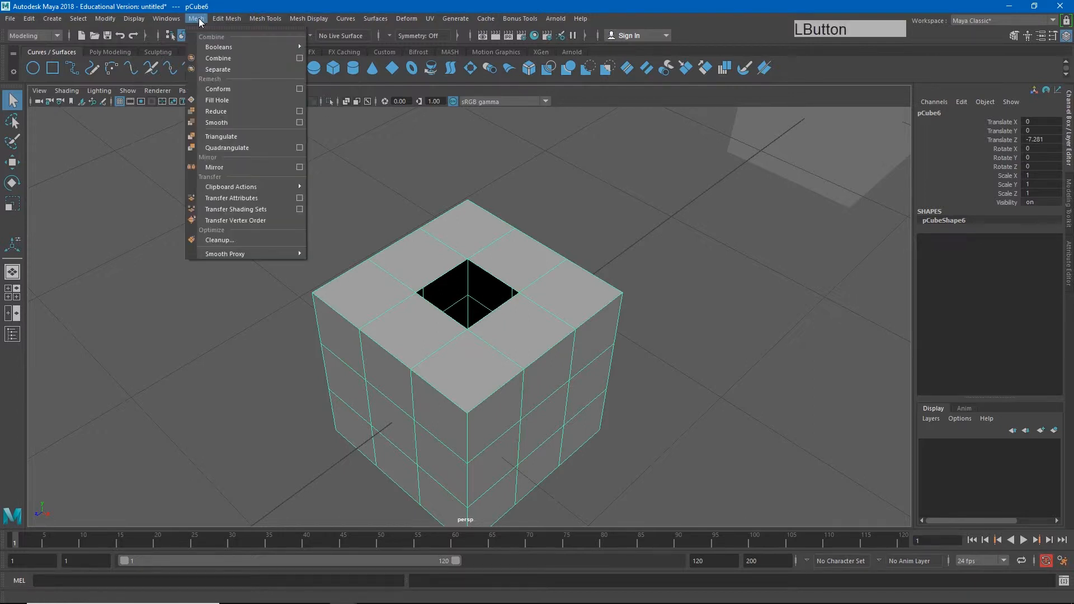
click(237, 103)
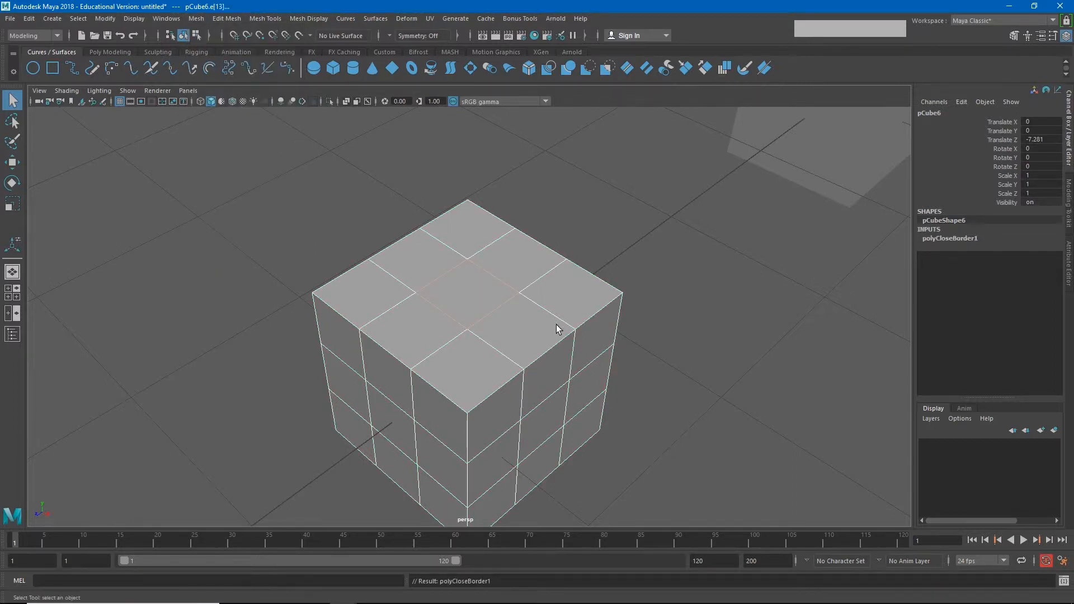
key(ctrl+z)
Step: Delete the top face next to the central opening to make the hole two faces long, and clear the selection
right_drag(530, 330, 536, 318)
click(529, 331)
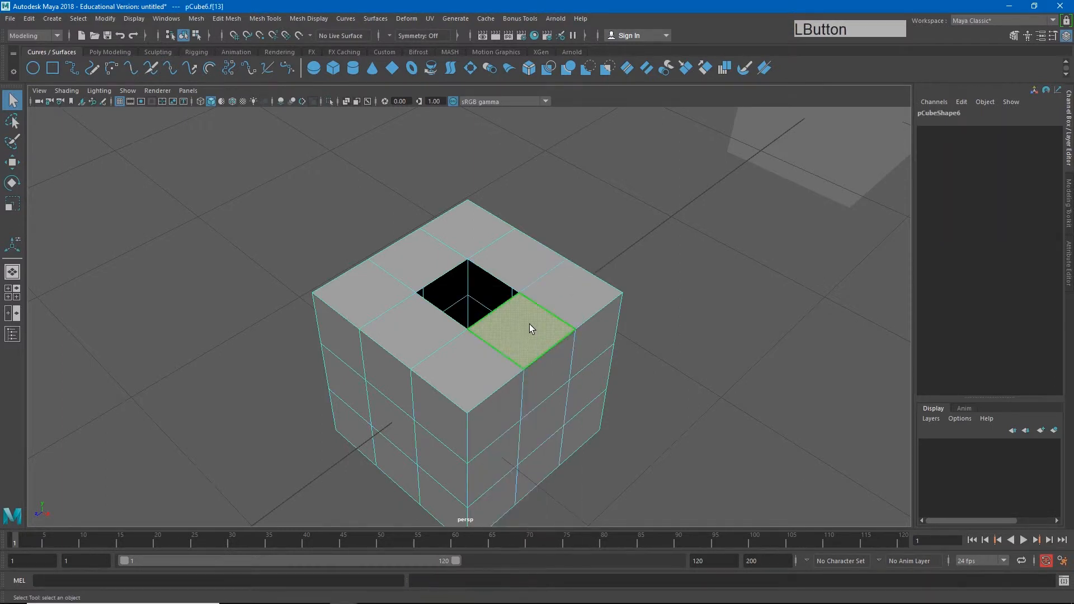
key(Delete)
click(724, 307)
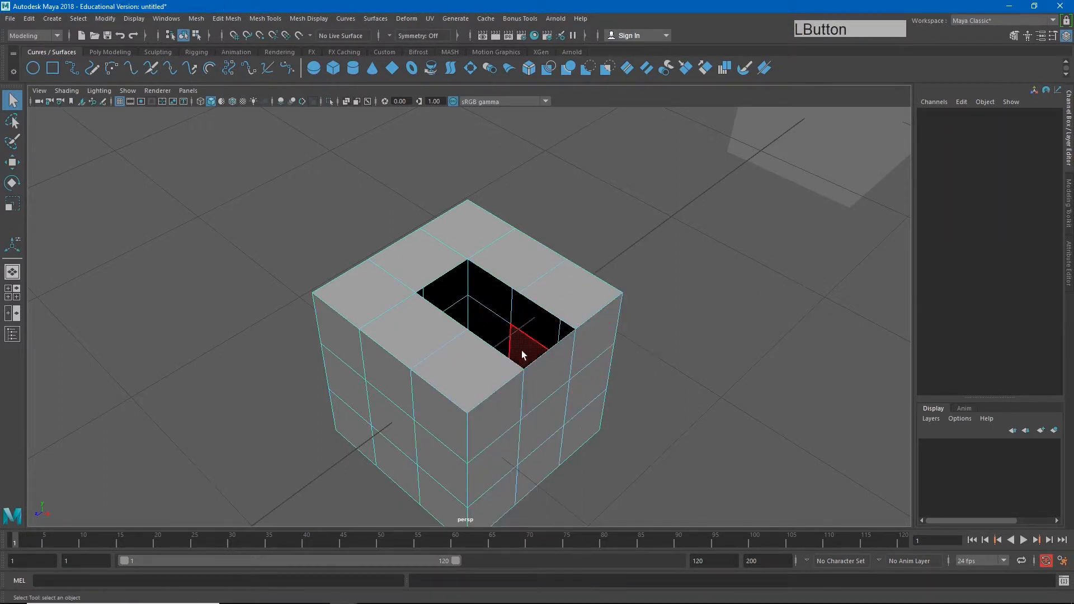
Step: Select the border edges around the two-face opening, close it with Fill Hole, and clear the selection
click(481, 364)
right_drag(513, 284, 504, 263)
click(452, 313)
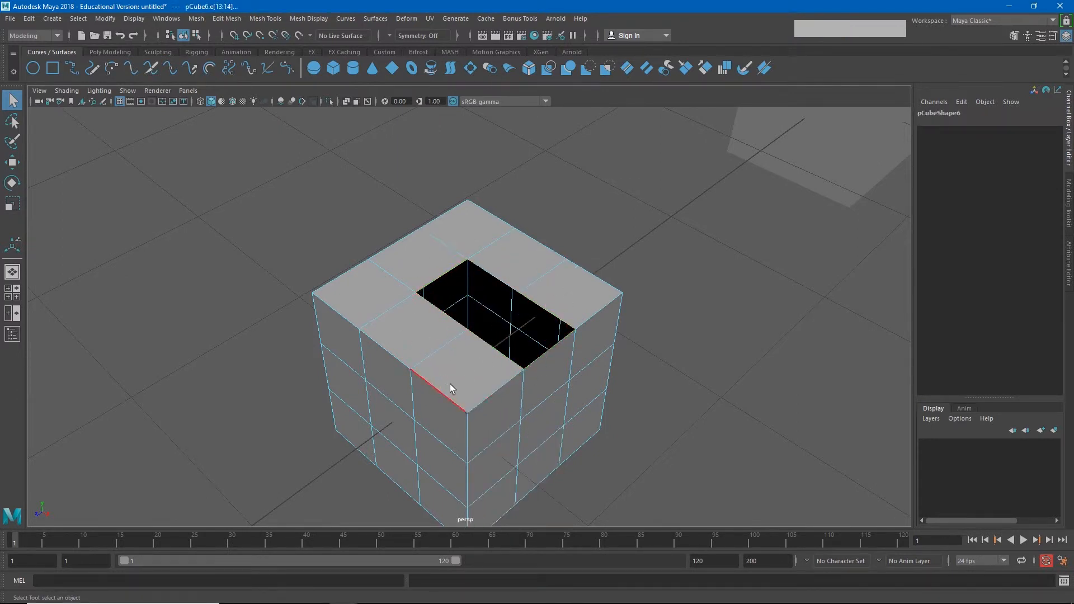
click(263, 19)
mouse_move(200, 20)
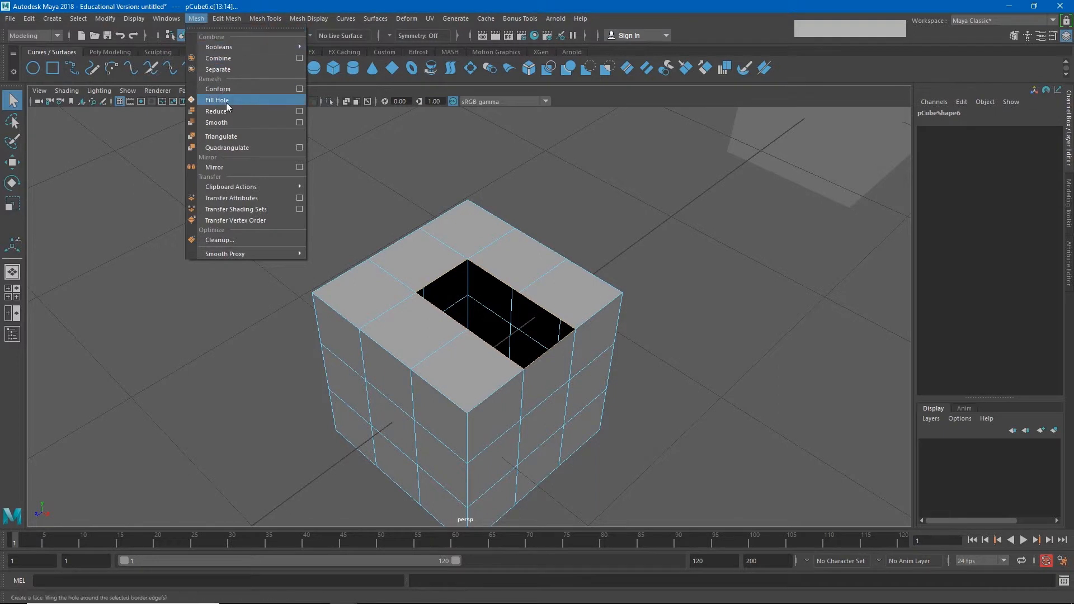
click(231, 101)
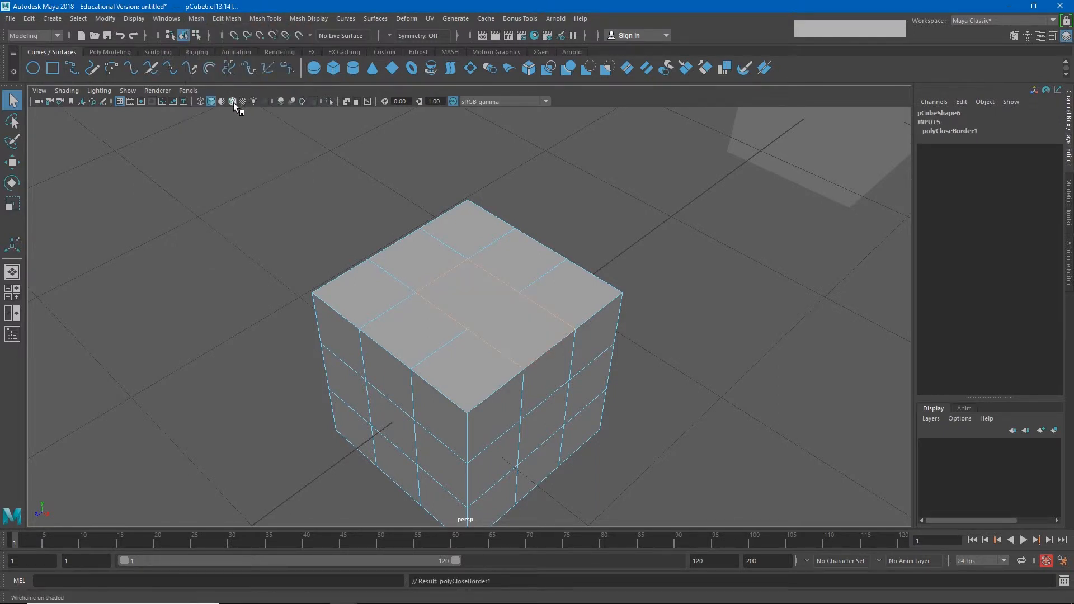
click(599, 197)
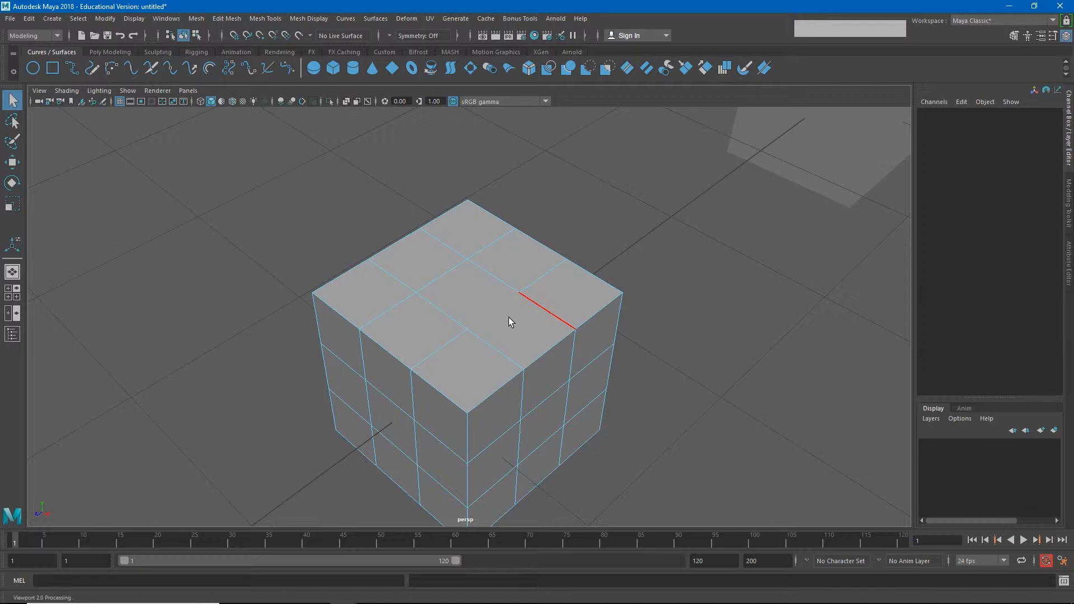
Step: Split the filled face in two with Multi-Cut by connecting its two opposite mid-side vertices, and switch to the Move tool
click(260, 19)
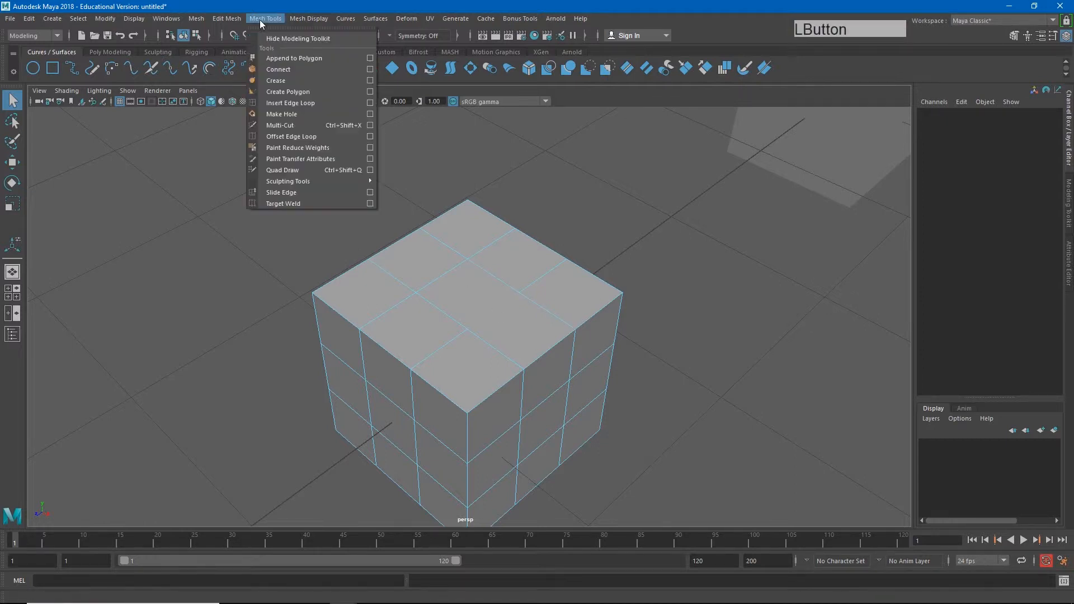
click(280, 125)
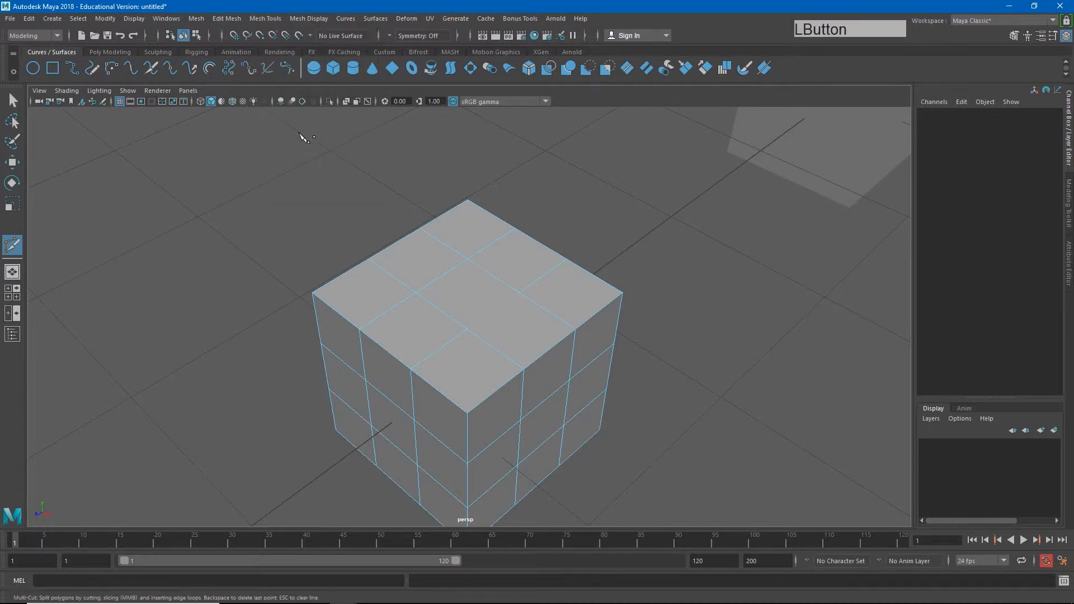
click(467, 330)
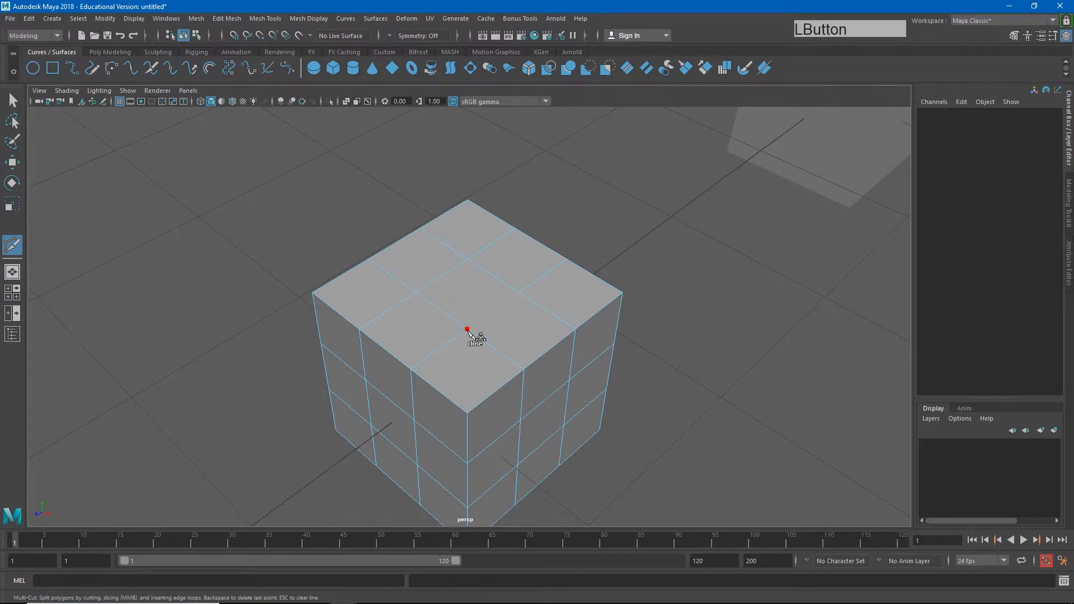
click(518, 293)
key(Return)
key(w)
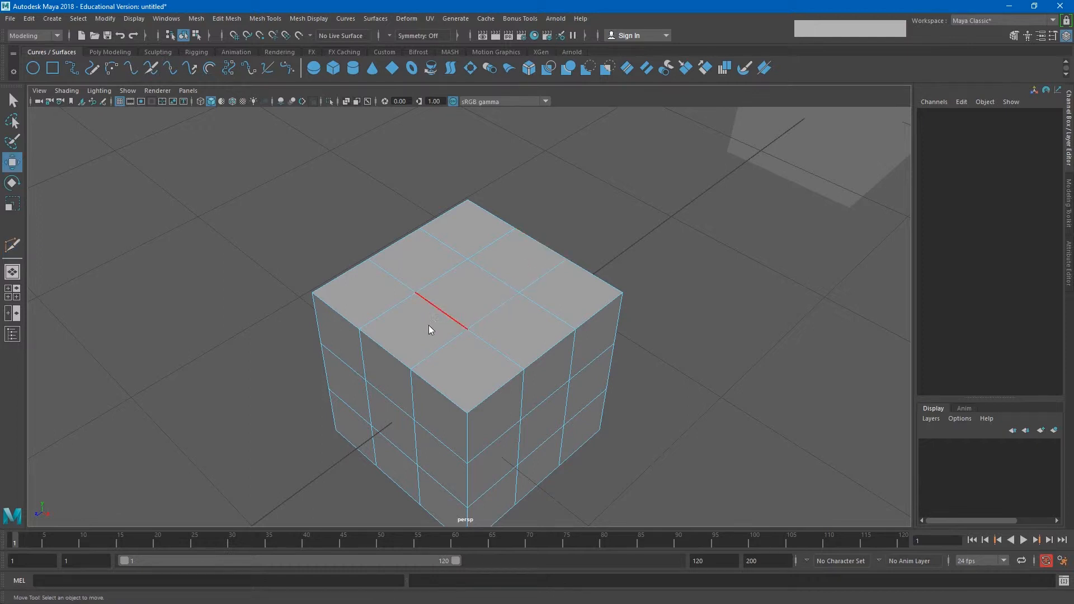
Step: Delete the middle row of three faces across the cube's top
right_drag(429, 324, 437, 321)
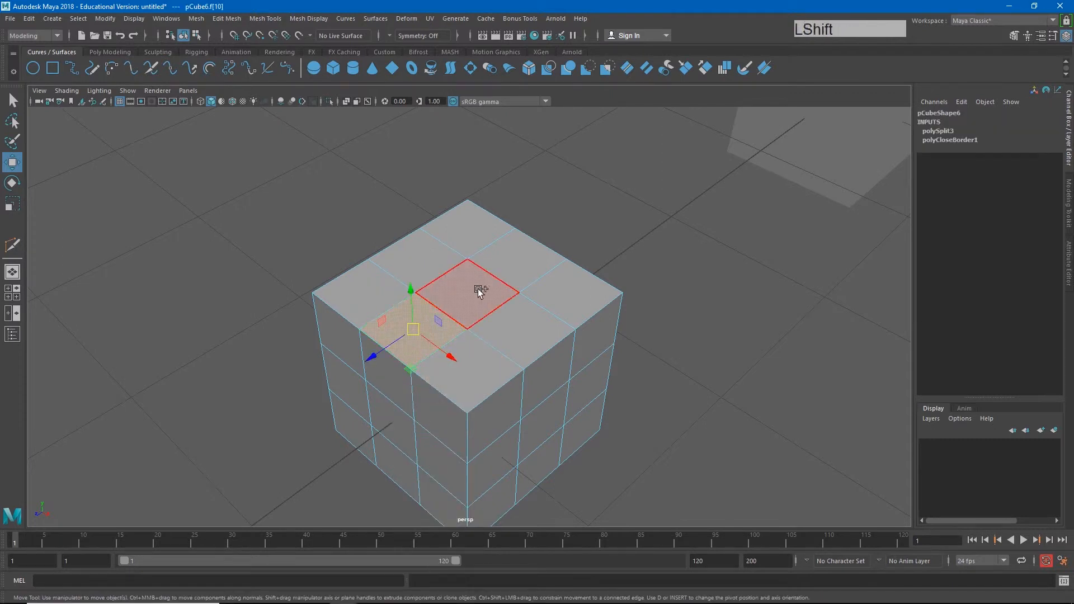
shift+click(515, 266)
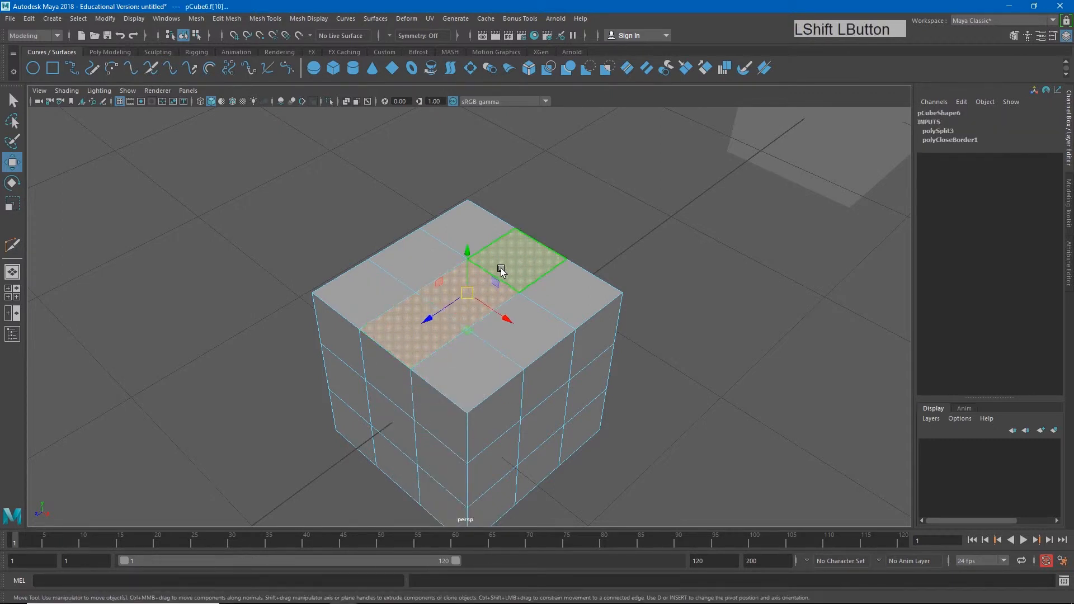
key(Delete)
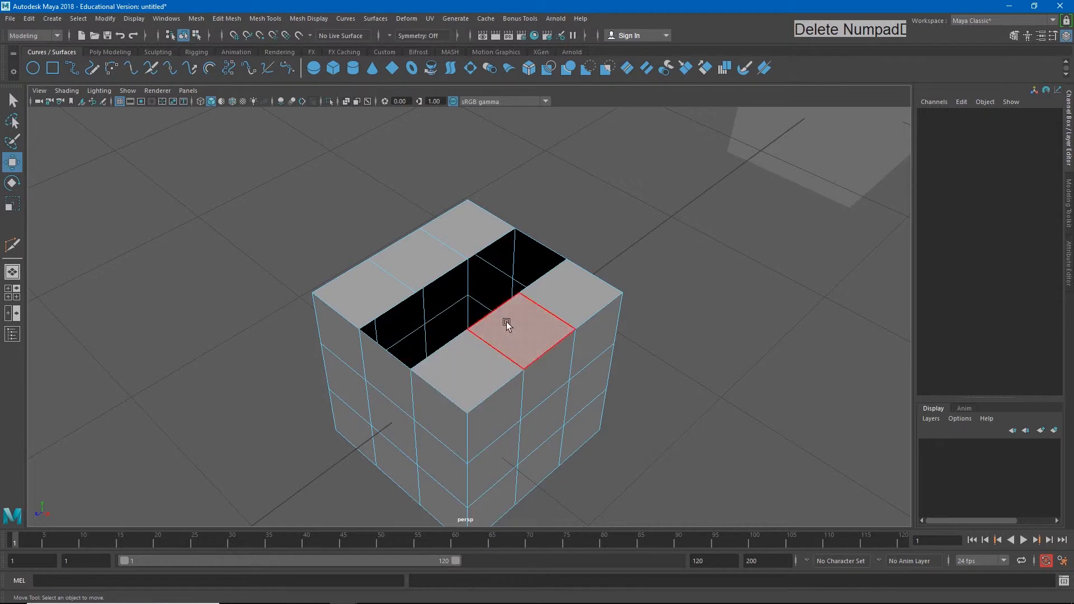
Step: Select the two short border edges at opposite ends of the gap across the cube's top
alt+drag(403, 316, 376, 355)
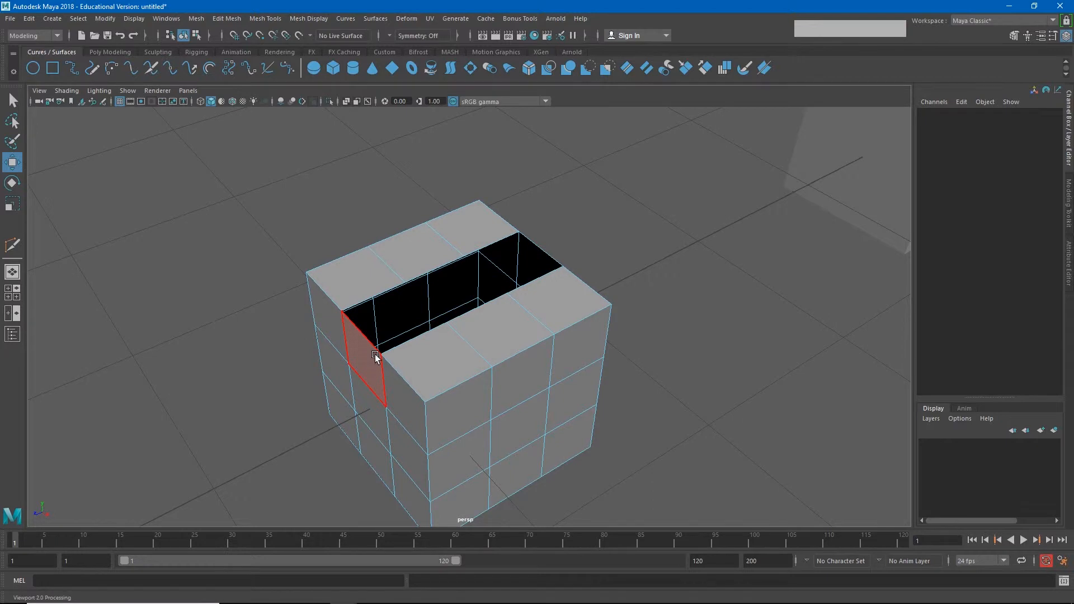
right_drag(375, 356, 376, 253)
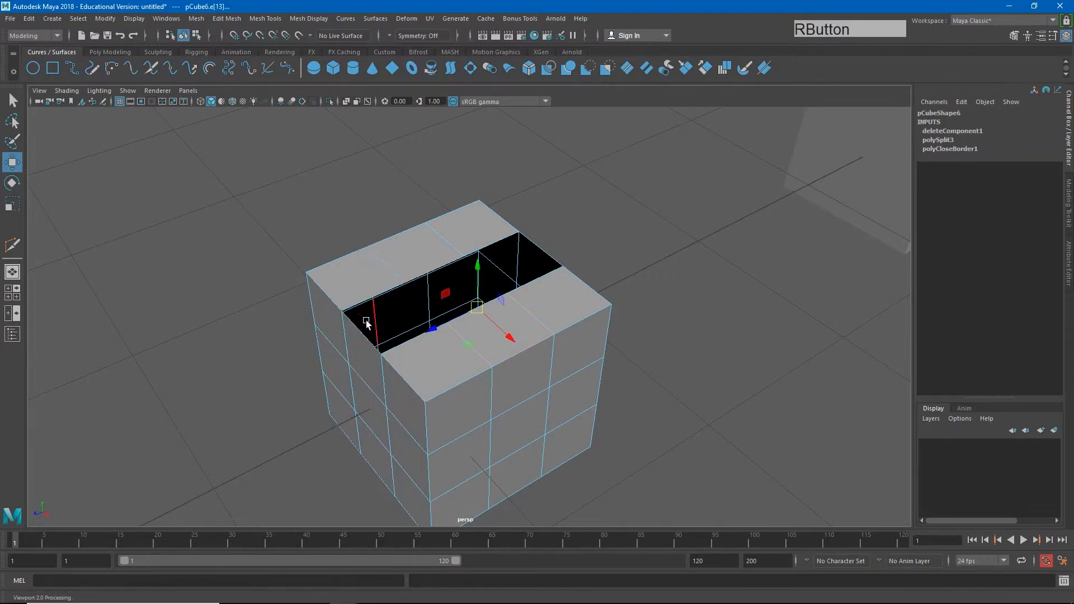
click(364, 334)
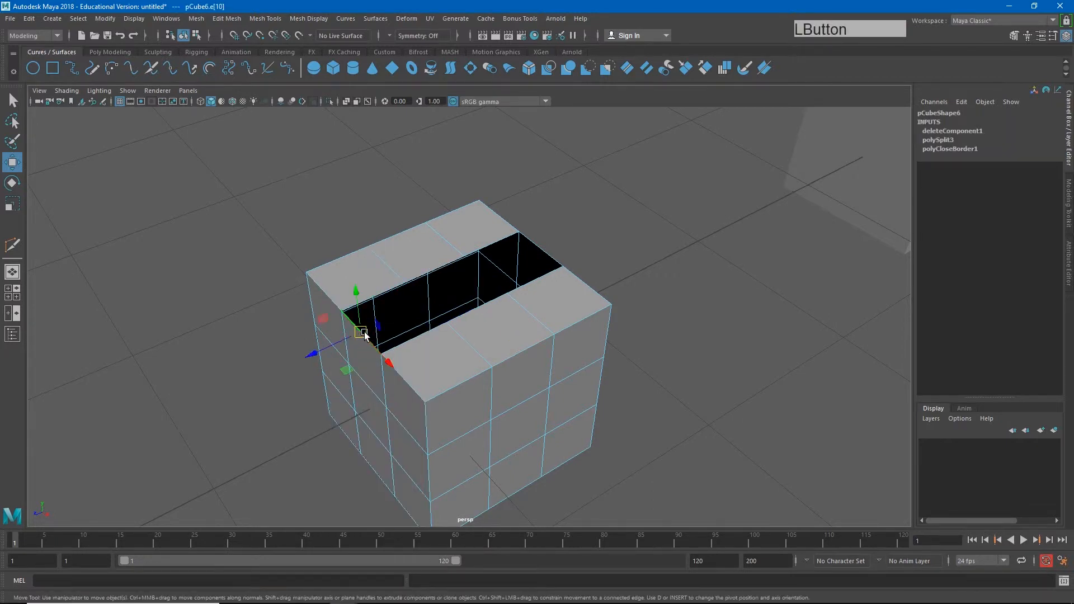
shift+click(543, 254)
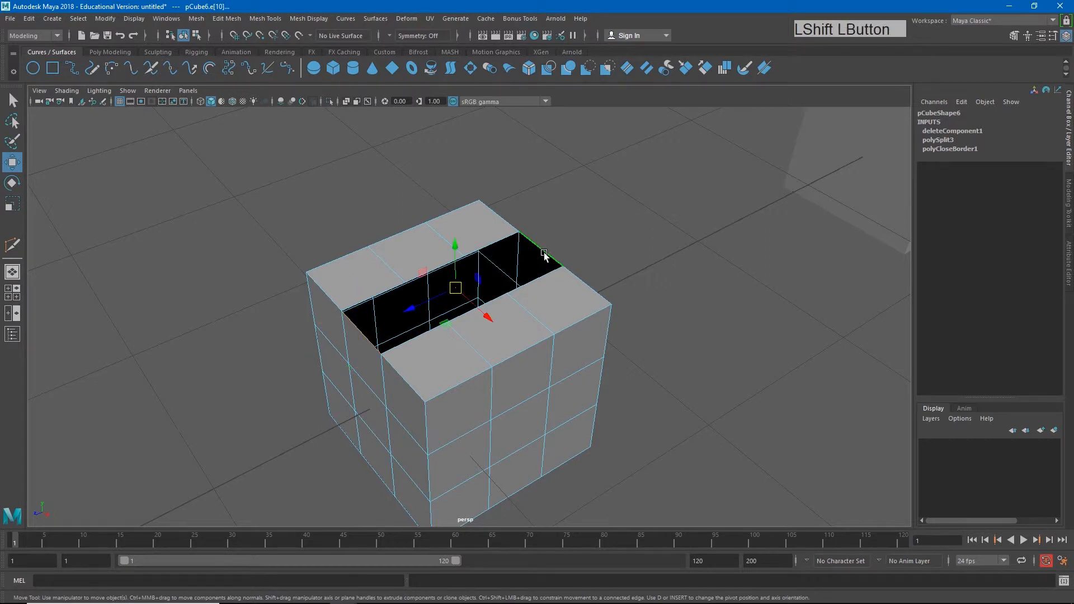
Step: Bridge the selected edges across the gap and increase the bridge's Divisions to line up with the adjacent faces
click(223, 19)
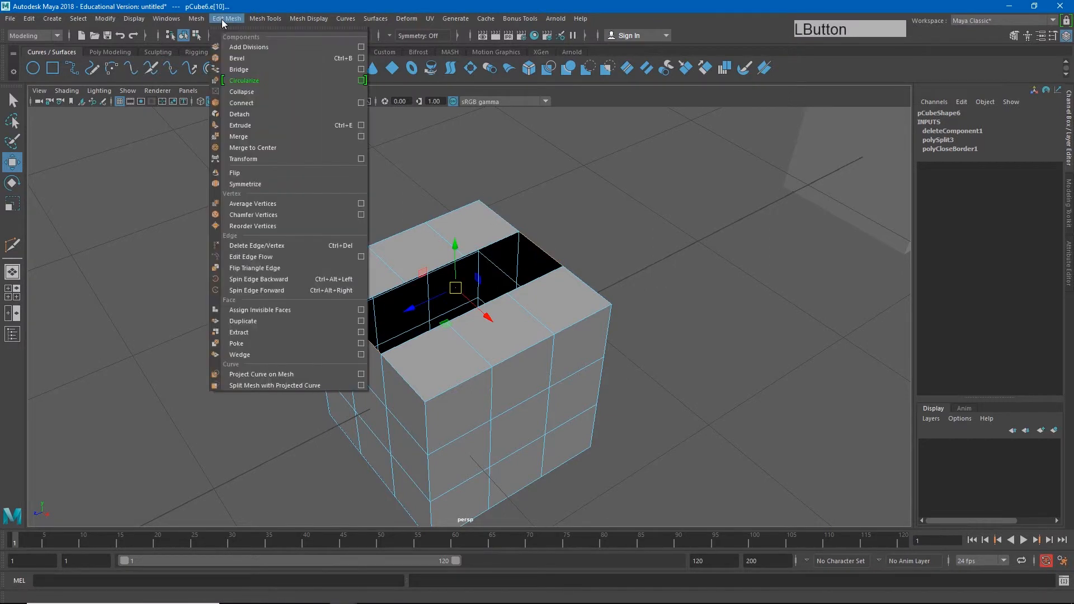
click(246, 69)
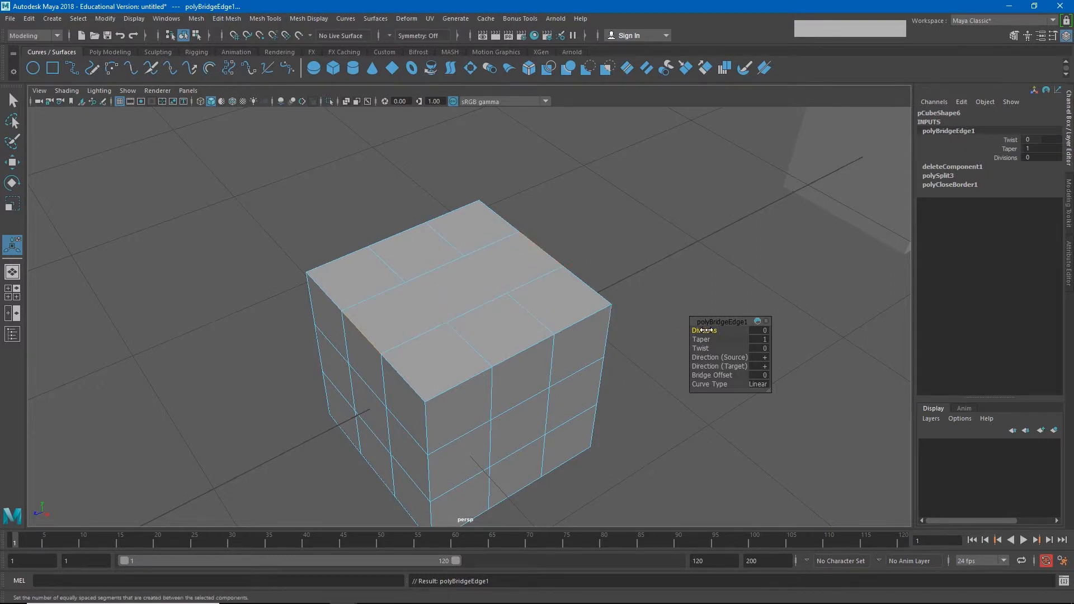
drag(704, 330, 717, 332)
Step: Move one vertex on the long side of the bridge along X to test whether it is joined, and undo the move
right_drag(490, 333, 433, 279)
click(446, 322)
key(w)
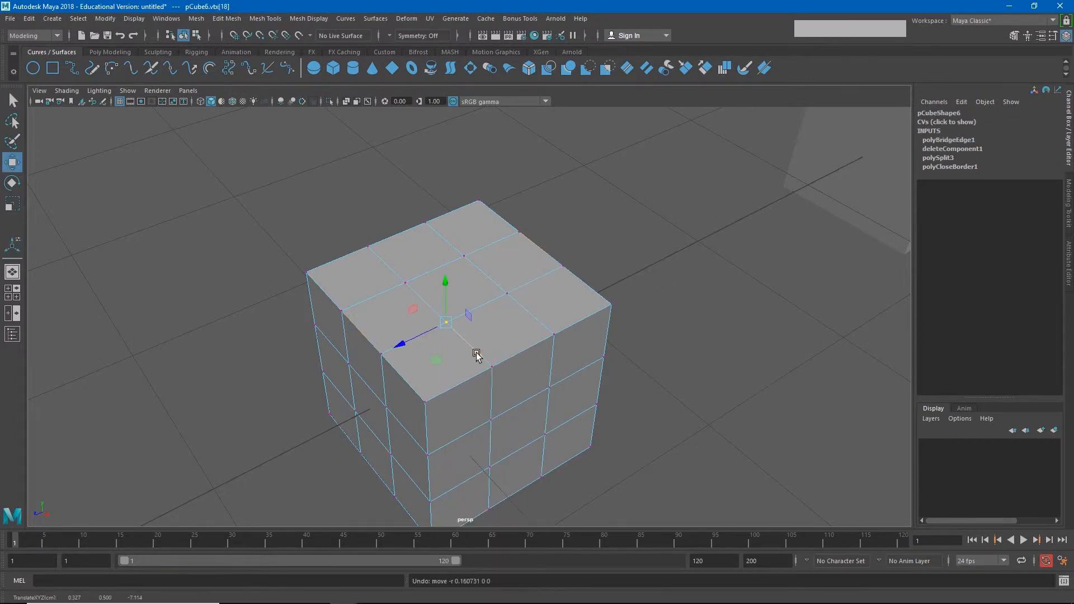
drag(476, 354, 493, 364)
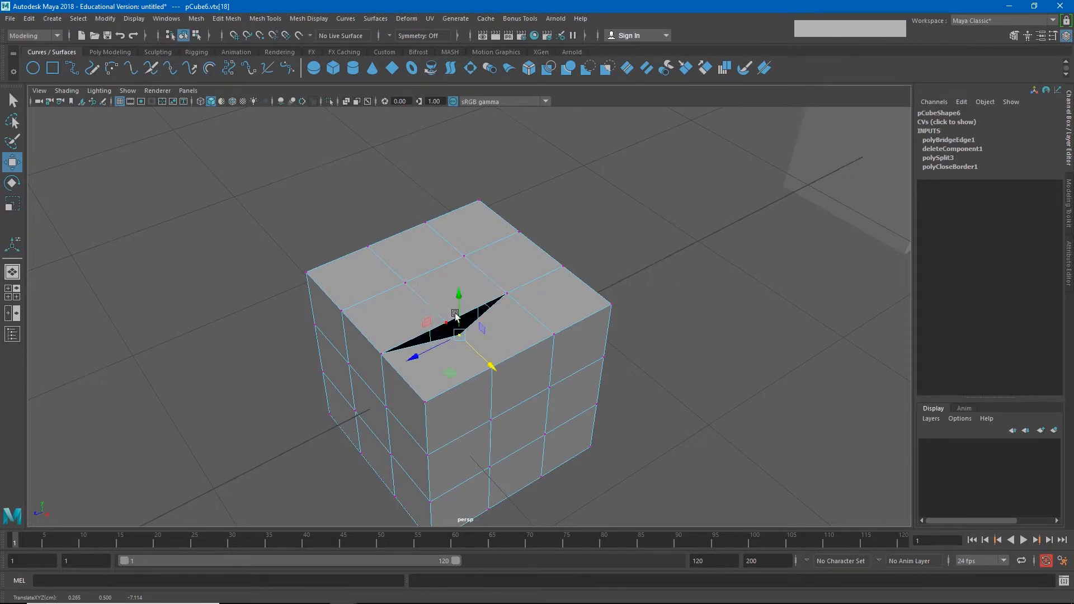
key(ctrl+z)
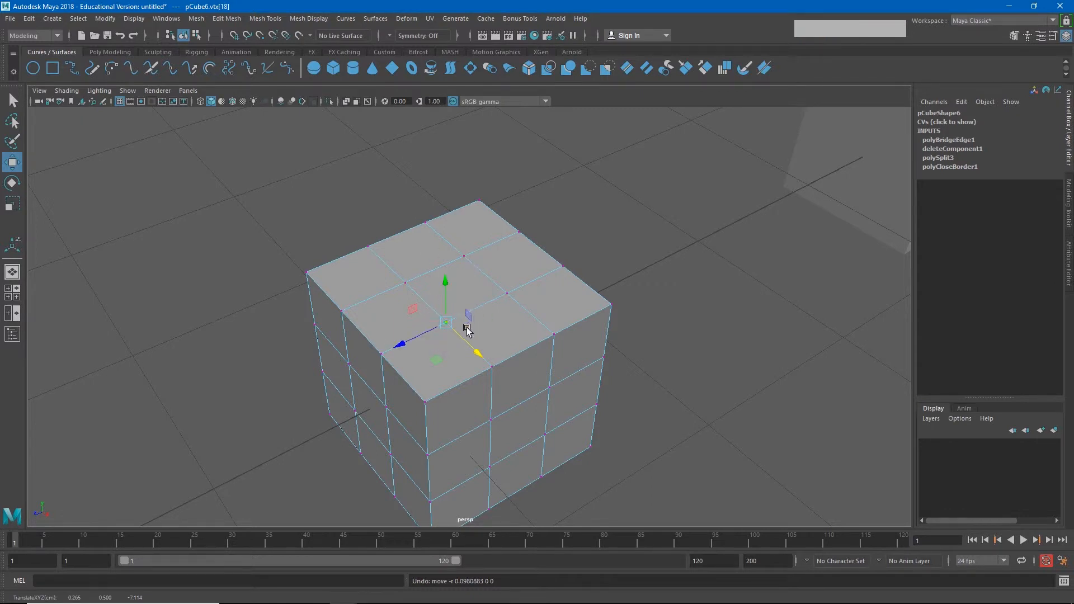
Step: Select the vertices across the upper part of the cube and merge the overlapping ones with Merge Vertices
click(358, 222)
drag(264, 178, 629, 408)
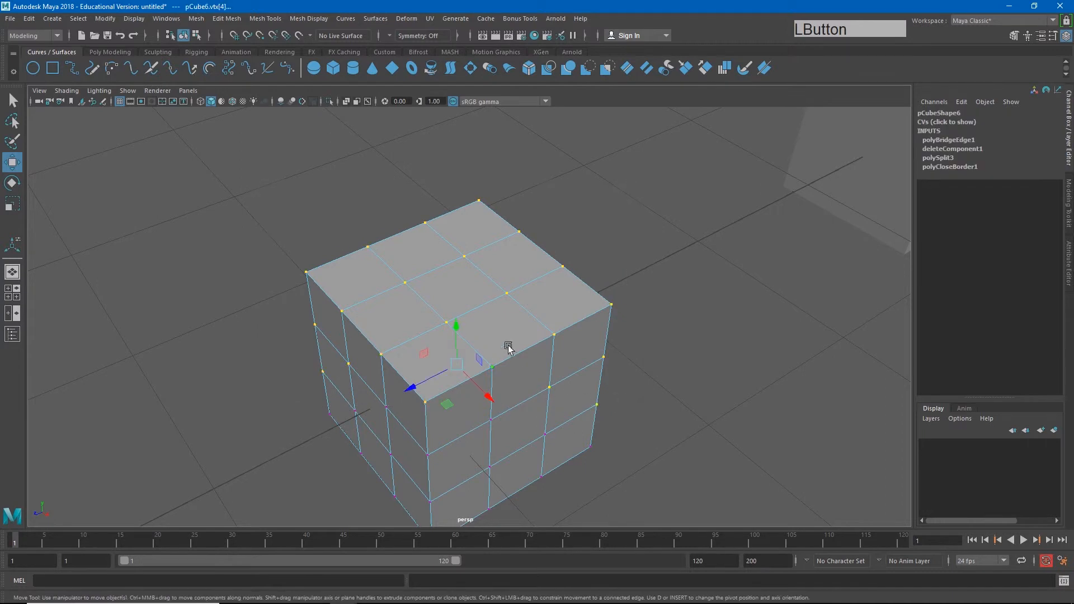
shift+right_click(451, 327)
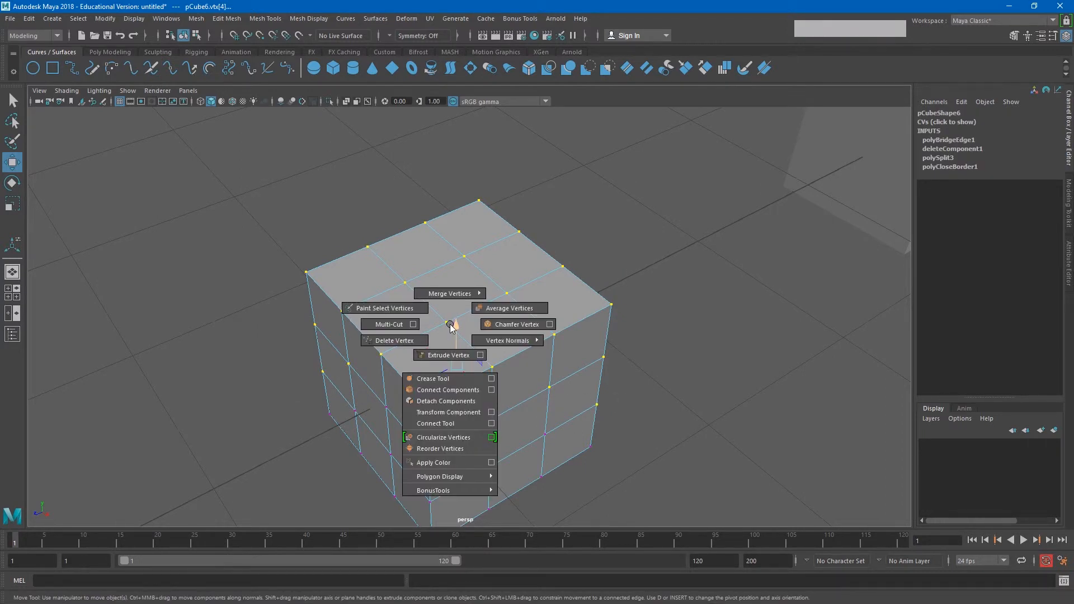
mouse_move(453, 297)
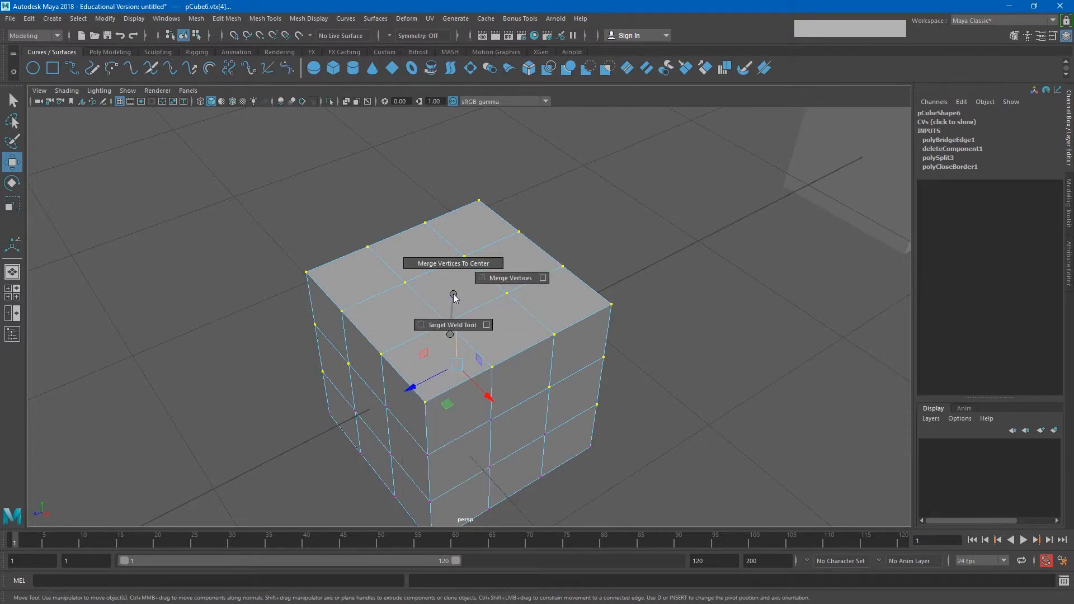
right_drag(494, 285, 492, 283)
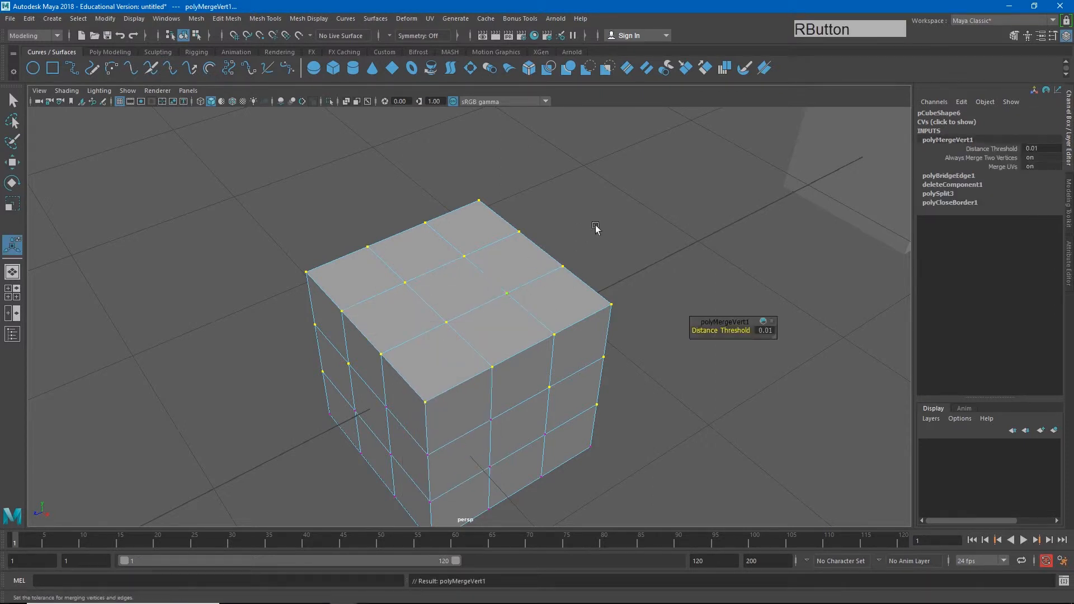
Step: Move one vertex on the long side of the merged strip along X to test the join, and undo the move
click(596, 228)
click(509, 294)
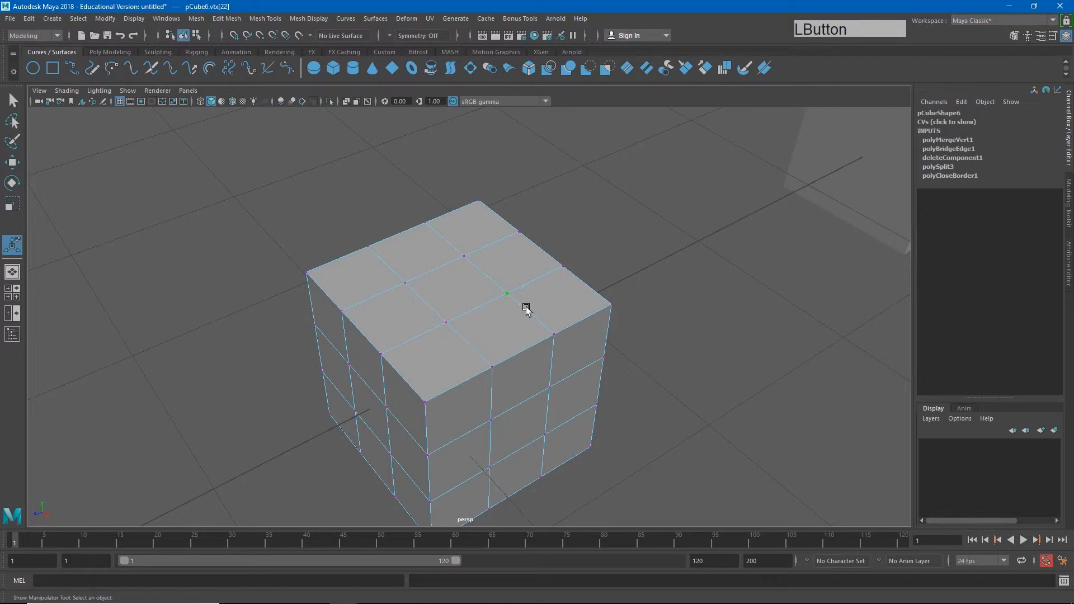
key(w)
drag(528, 307, 563, 345)
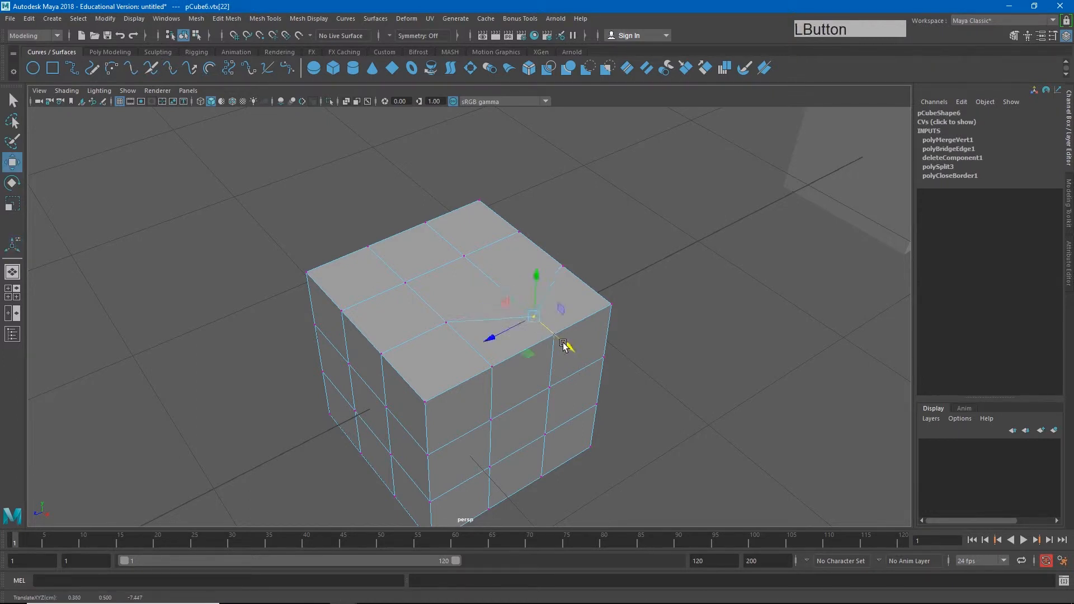
key(ctrl+z)
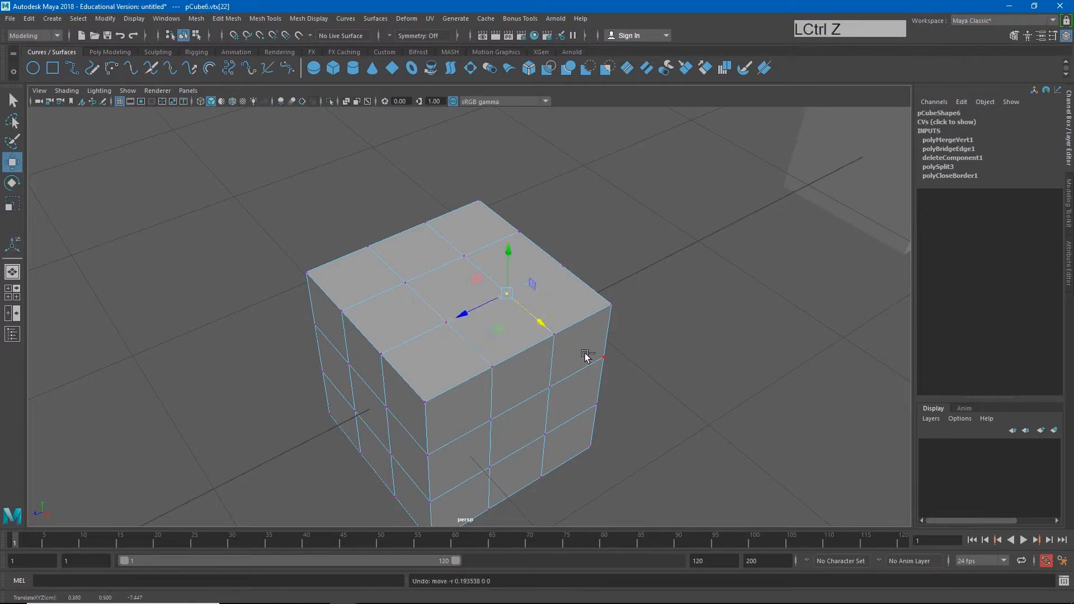
Step: Delete the middle row of three faces across the cube's top again
right_drag(398, 340, 398, 357)
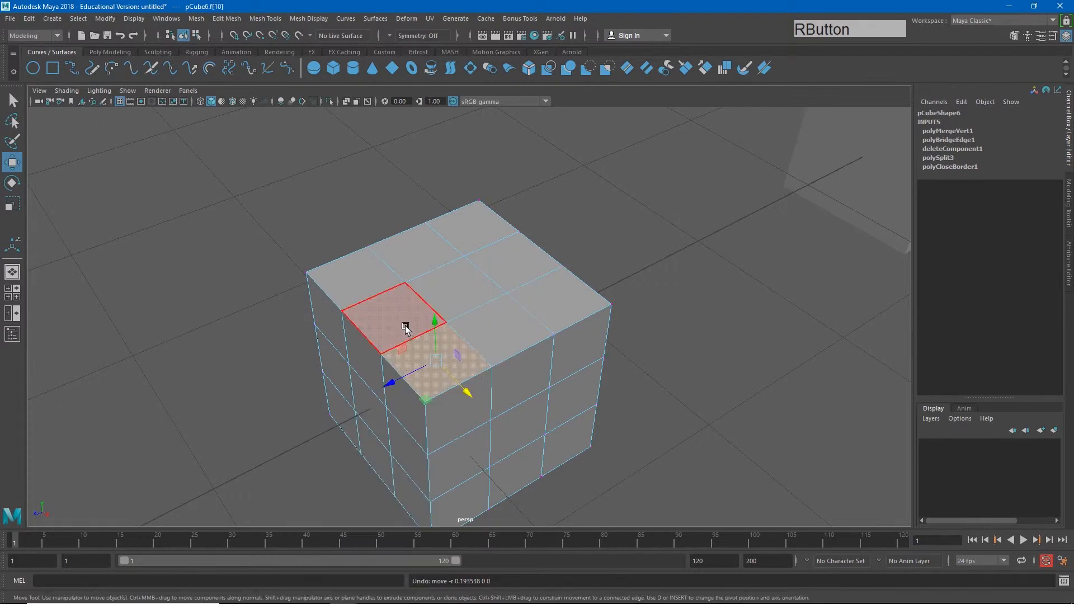
click(398, 317)
shift+click(456, 282)
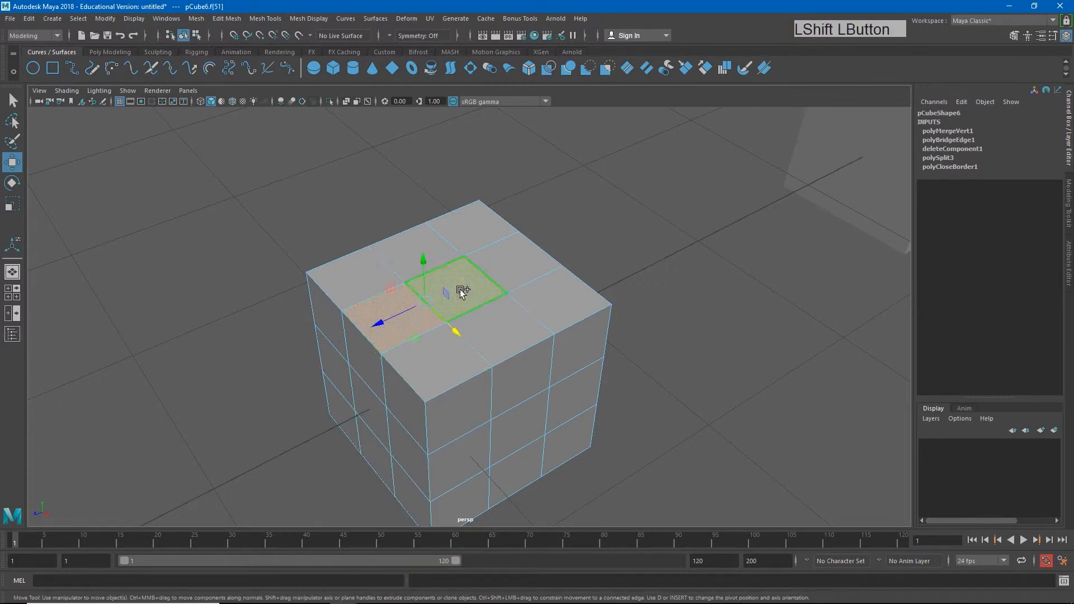
shift+click(518, 259)
key(Delete)
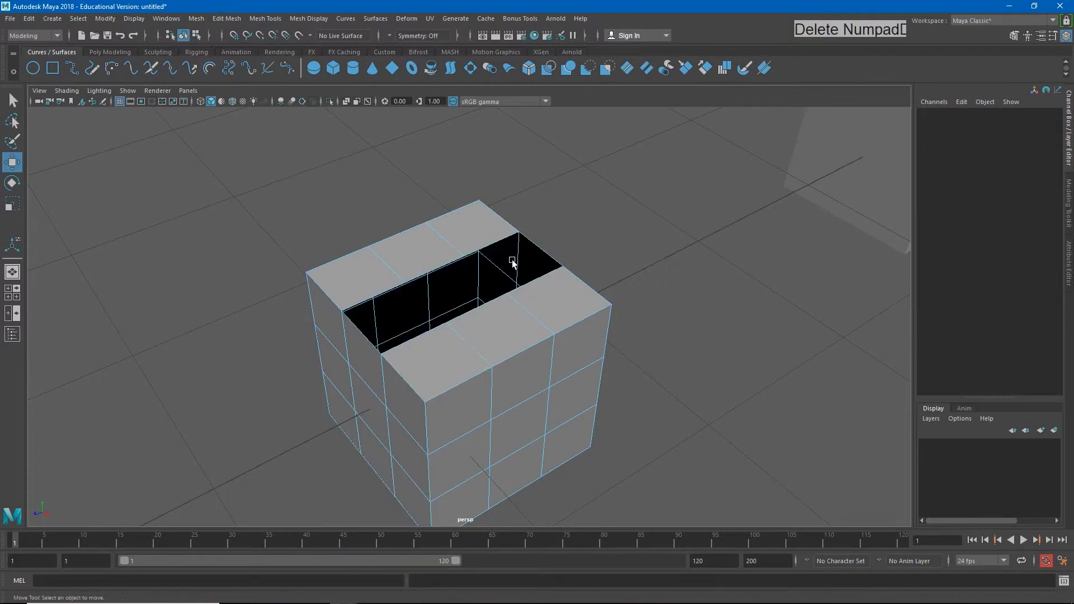
Step: Bridge the three border edges along one long side of the gap to the three along the opposite long side
right_drag(373, 282, 372, 254)
click(363, 332)
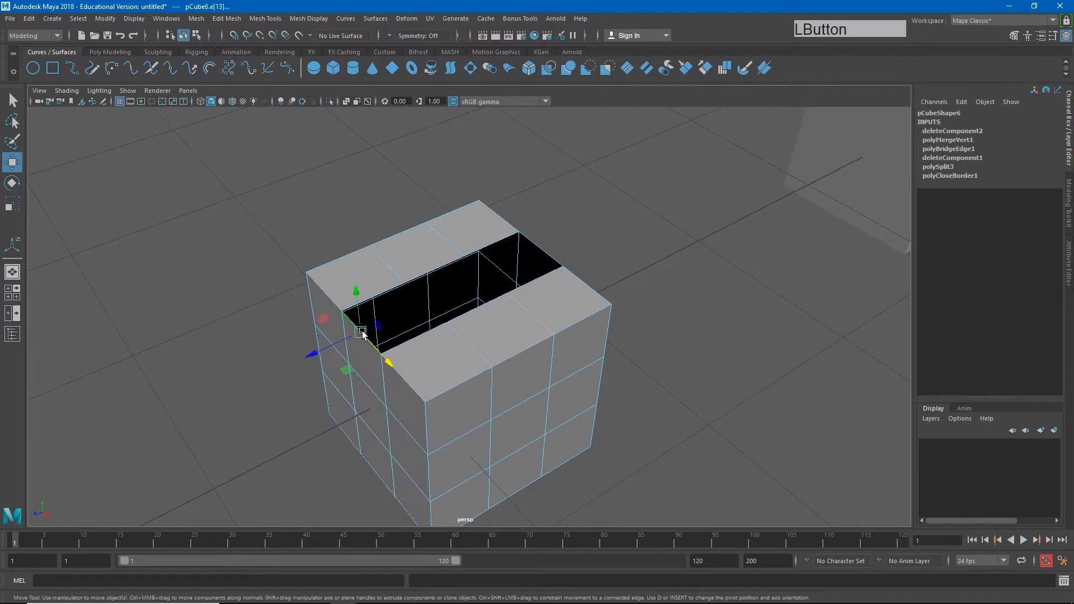
shift+click(542, 251)
click(408, 340)
shift+click(474, 311)
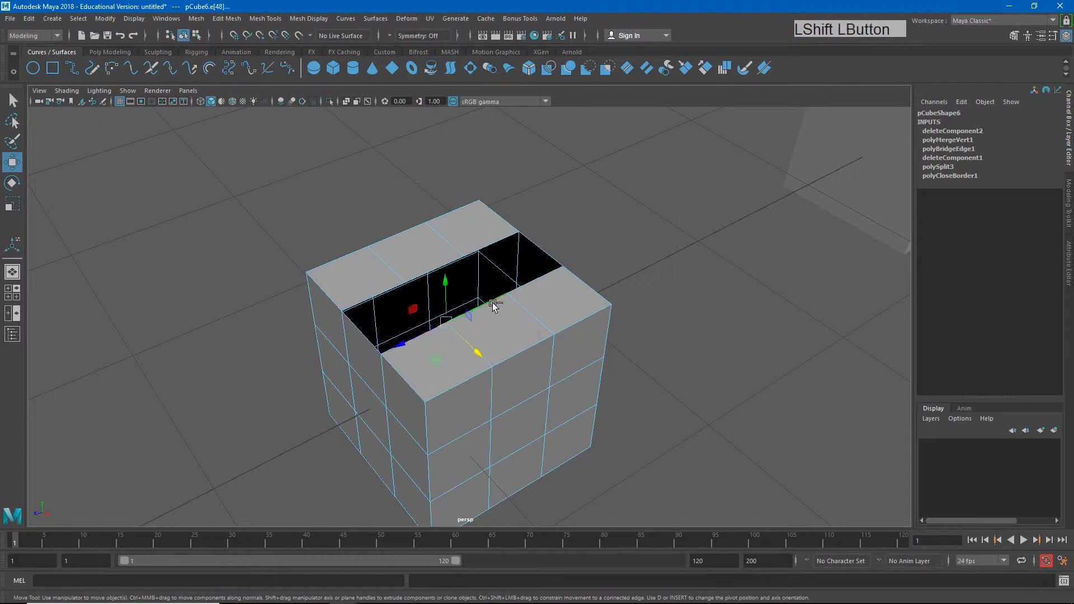
shift+click(526, 288)
shift+click(373, 297)
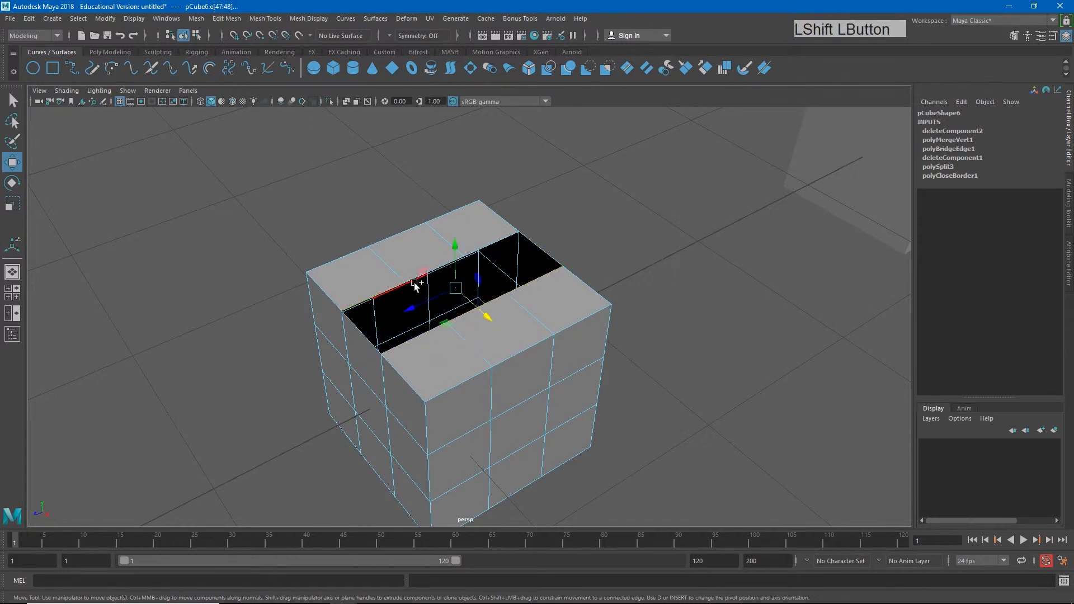
alt+drag(416, 291, 434, 308)
shift+click(434, 303)
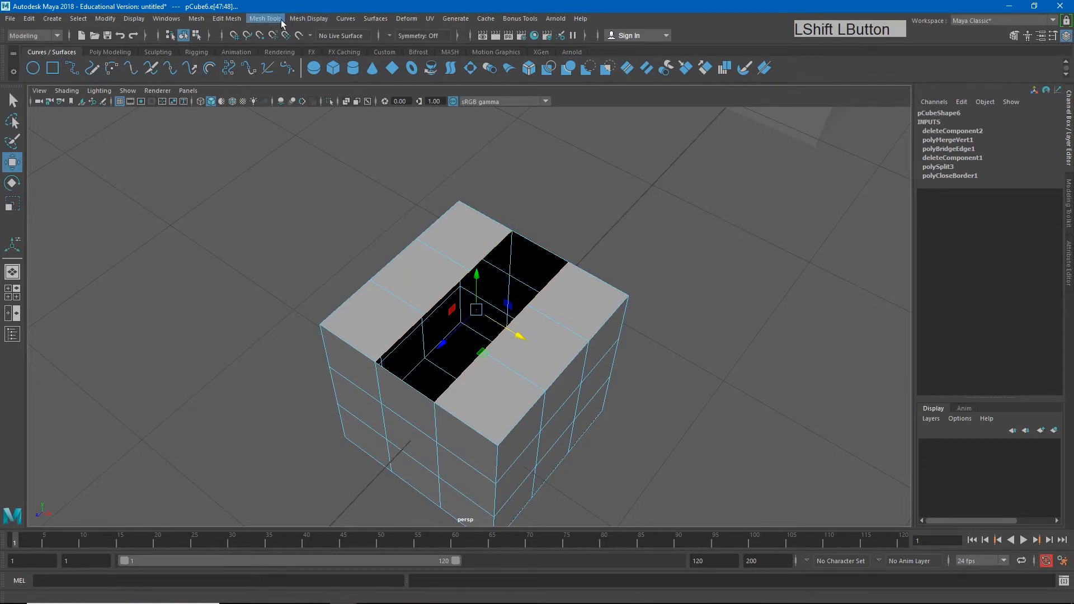
click(229, 19)
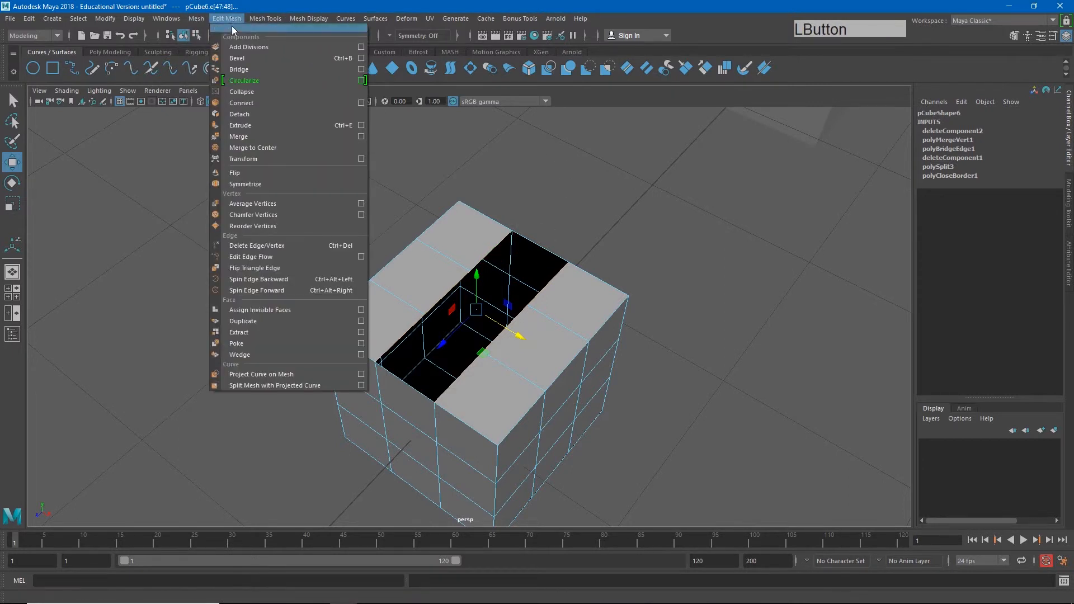
click(240, 69)
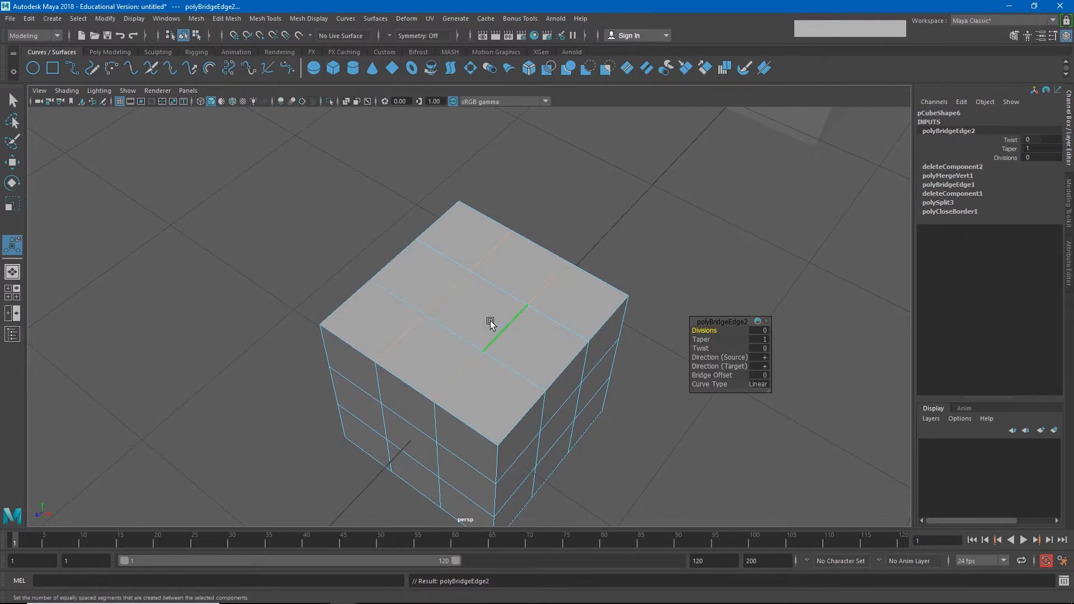
Step: Move an inner vertex on the newly bridged top surface along X to test the connection, and undo the moves
right_drag(491, 316, 441, 319)
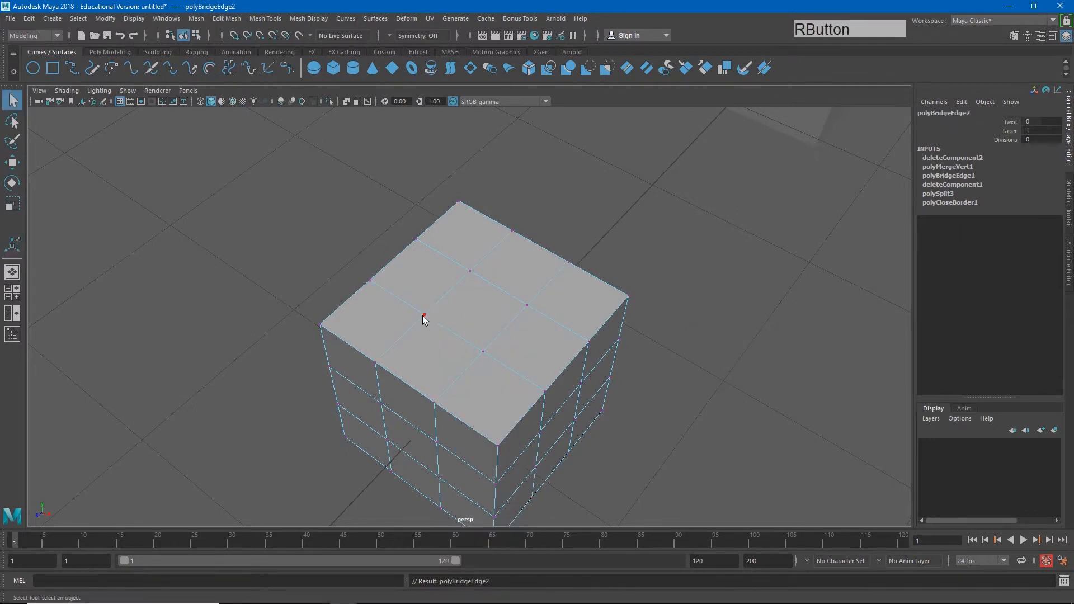
click(424, 317)
key(w)
drag(443, 334, 374, 341)
key(ctrl+z)
key(ctrl+z)
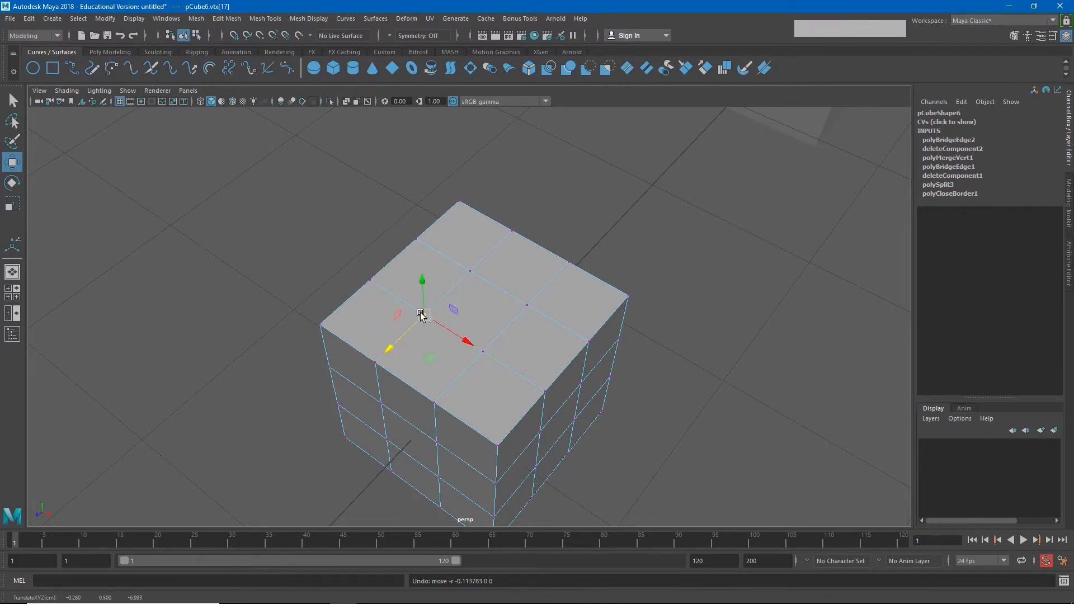
Step: On the neighbouring cube, extrude the two outer faces of the top's middle row upward by about 0.63 to form two towers
mouse_move(815, 158)
alt+mouse_down()
mouse_move(736, 168)
mouse_move(811, 177)
alt+mouse_up()
alt+middle_drag(811, 177, 91, 263)
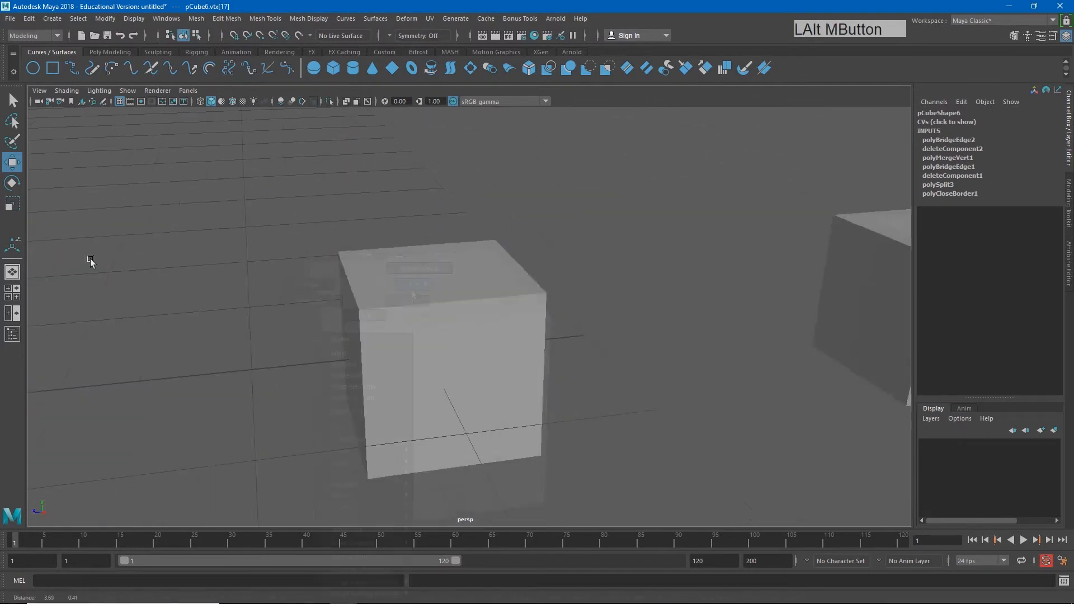
alt+right_drag(92, 264, 106, 242)
right_drag(371, 373, 399, 315)
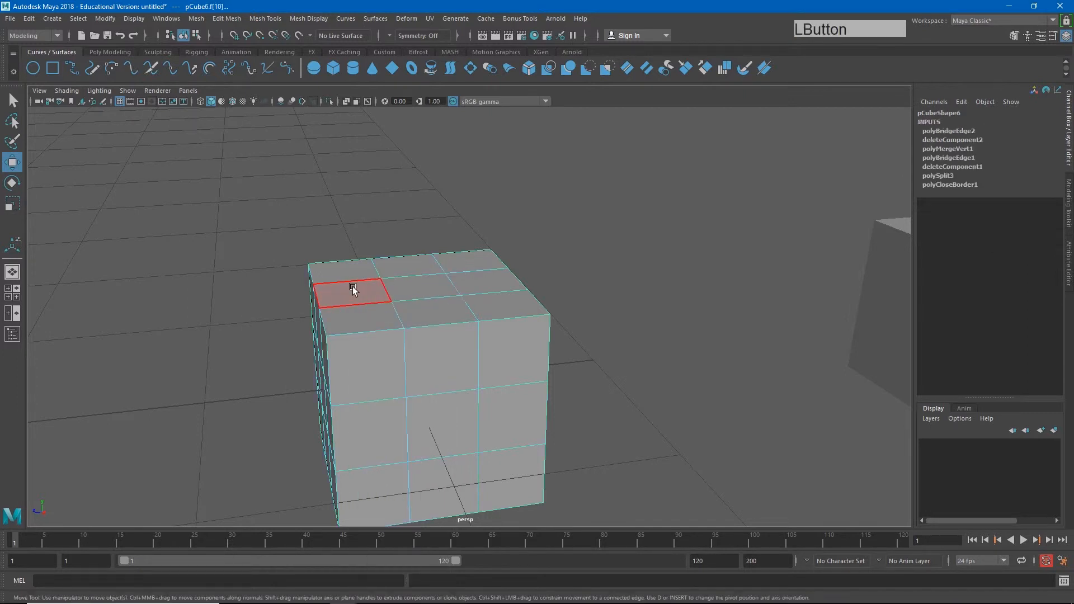
click(352, 287)
shift+click(481, 281)
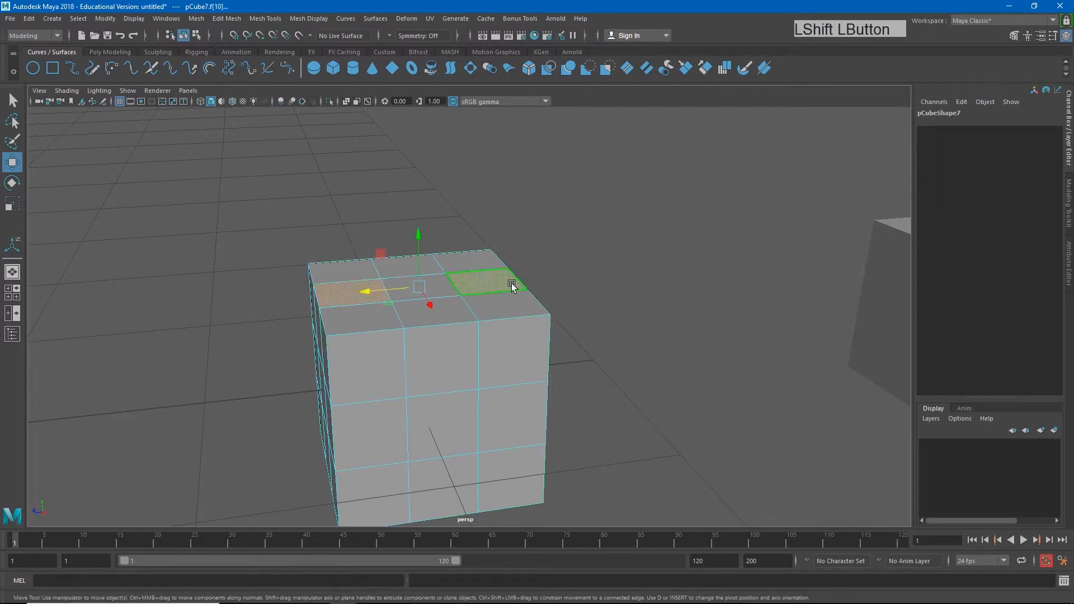
key(ctrl+e)
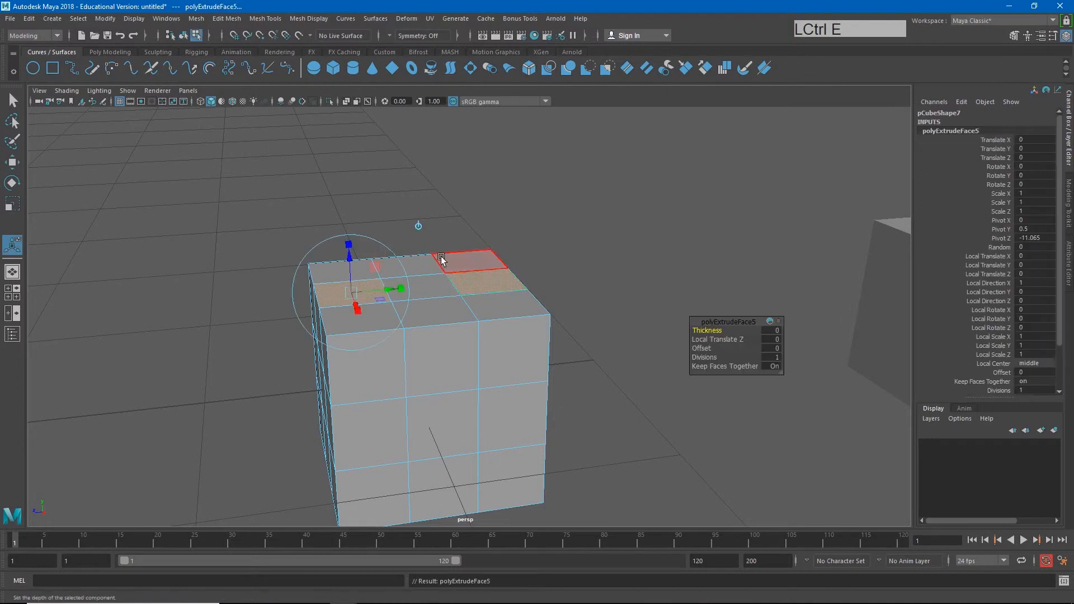
drag(358, 277, 350, 134)
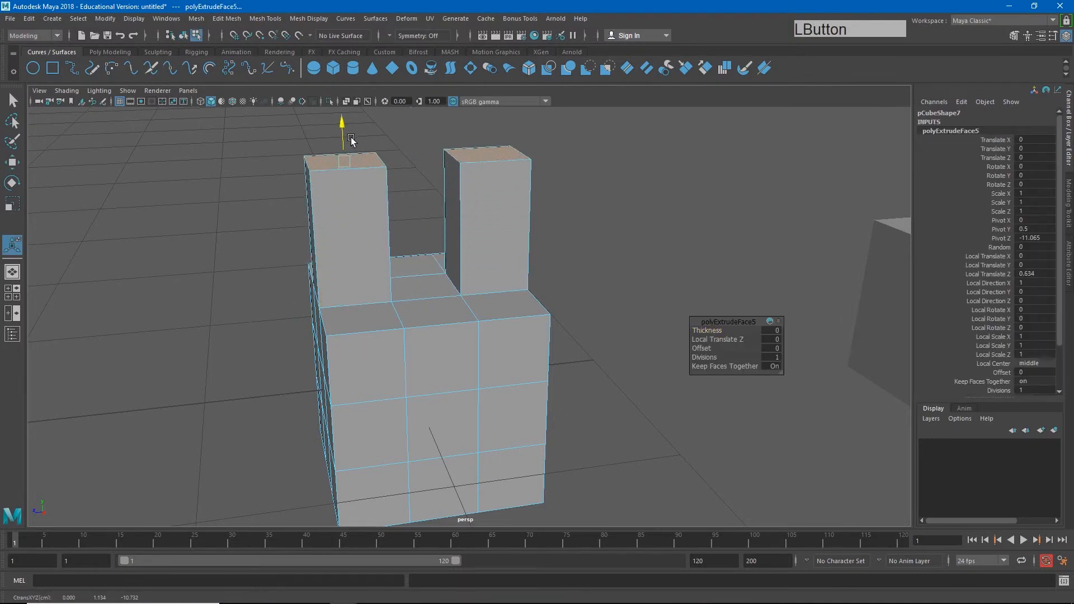
Step: Delete the top faces of both extruded towers to leave them open
alt+middle_drag(407, 206, 418, 313)
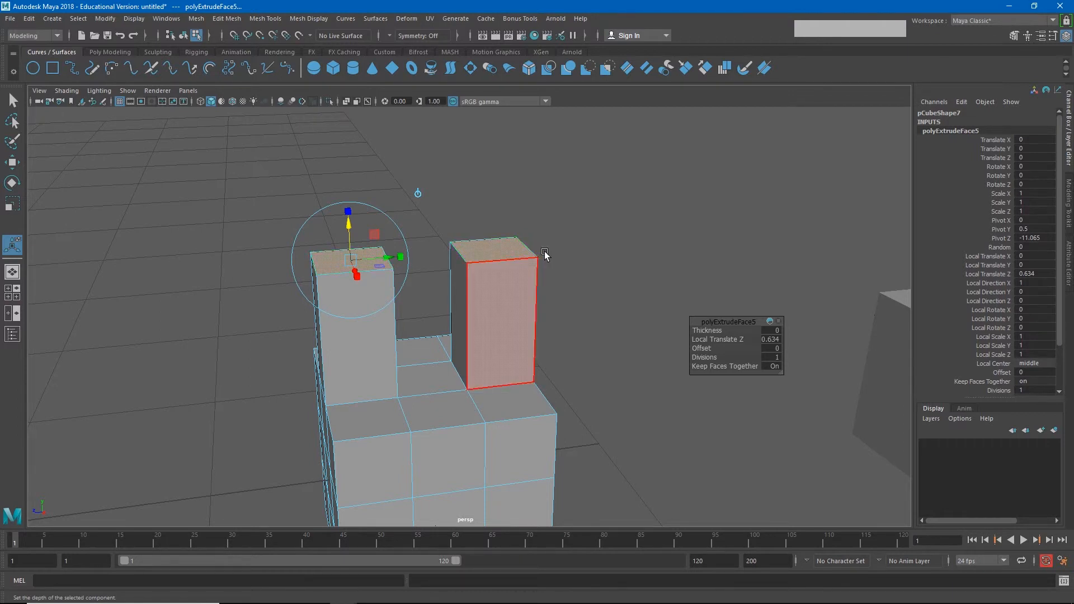
key(Delete)
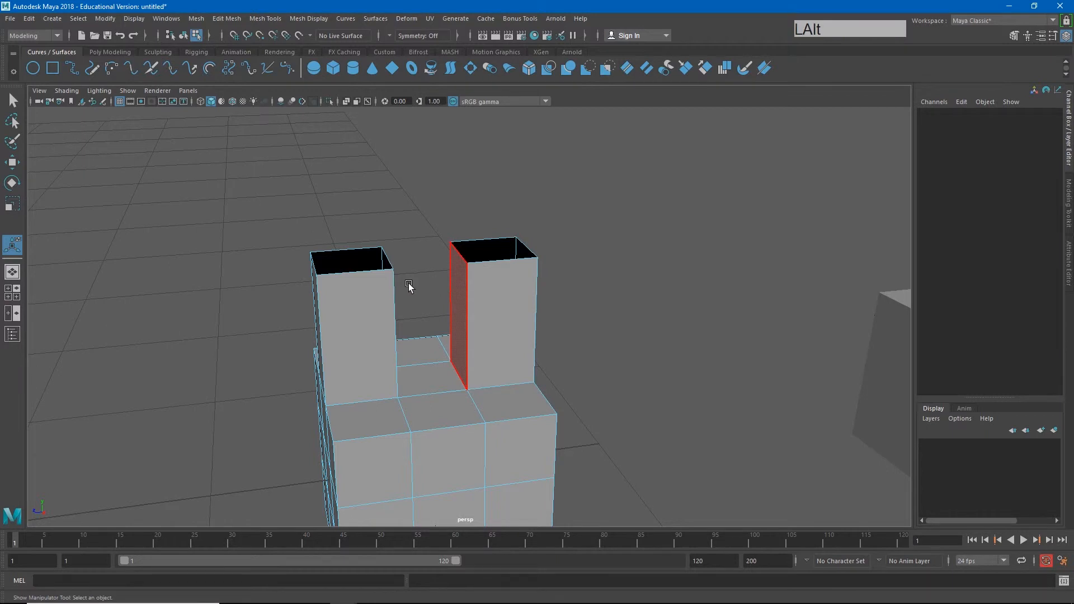
mouse_move(409, 286)
alt+mouse_down()
mouse_move(407, 304)
mouse_move(420, 304)
alt+mouse_up()
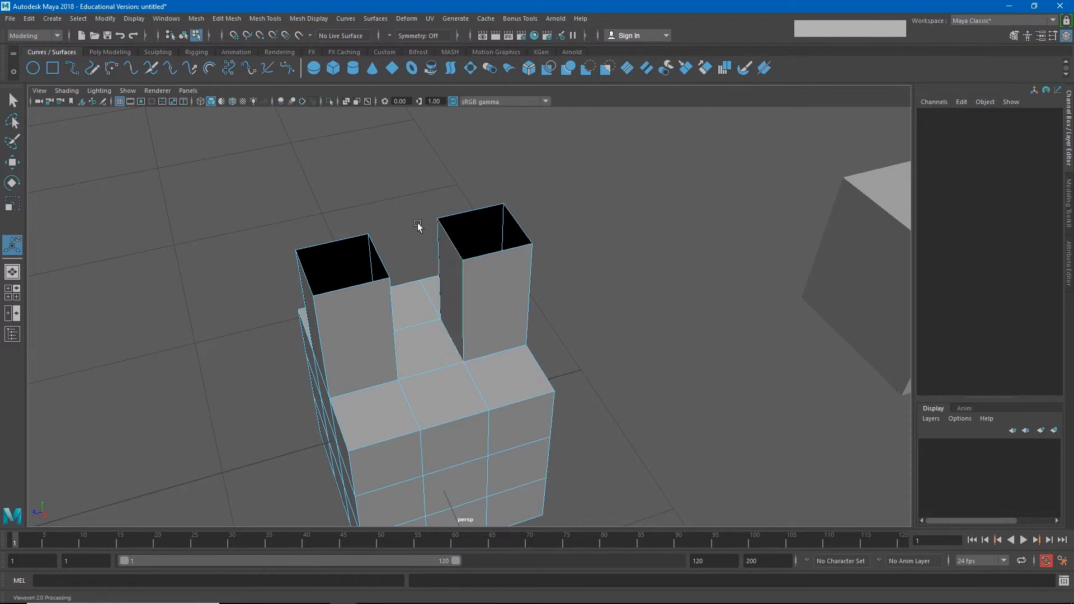
Step: Use Target Weld to weld one tower's inner rear rim vertex to the other tower's matching vertex, and undo the weld
click(265, 20)
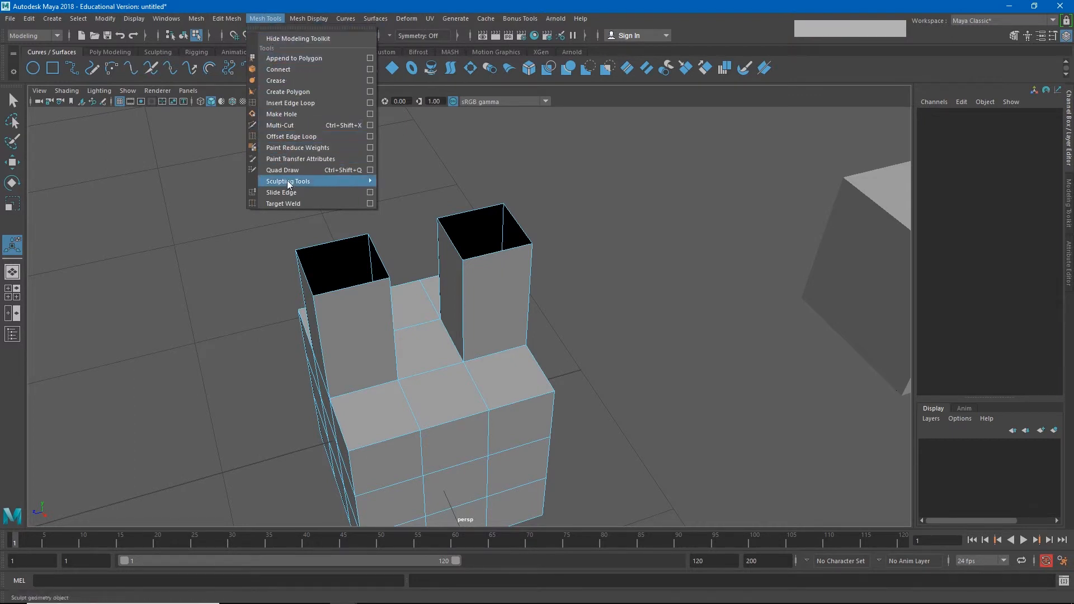
click(290, 203)
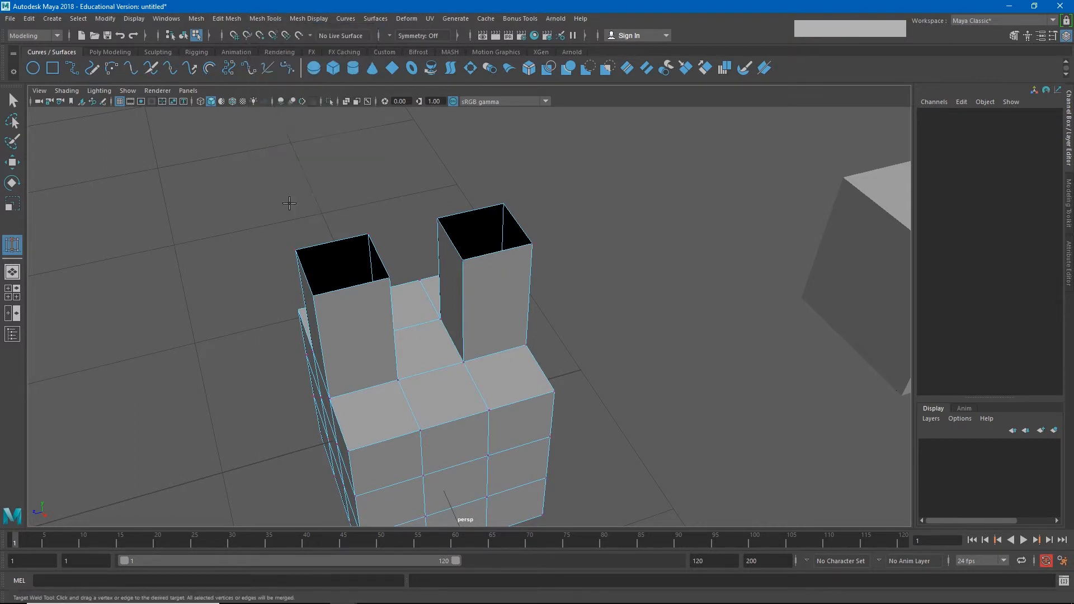
alt+drag(301, 224, 306, 216)
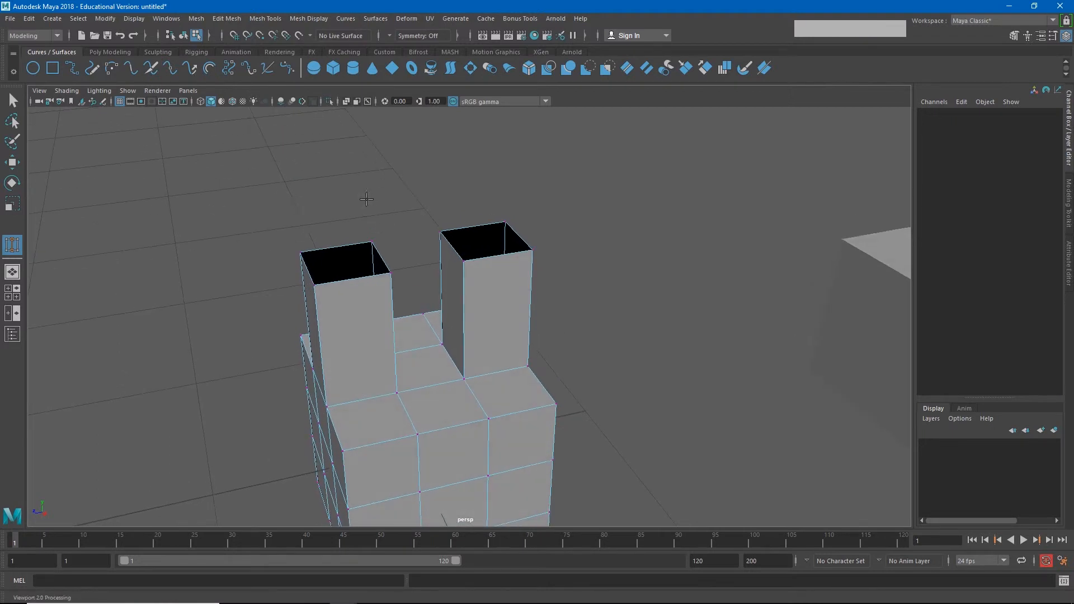
click(370, 241)
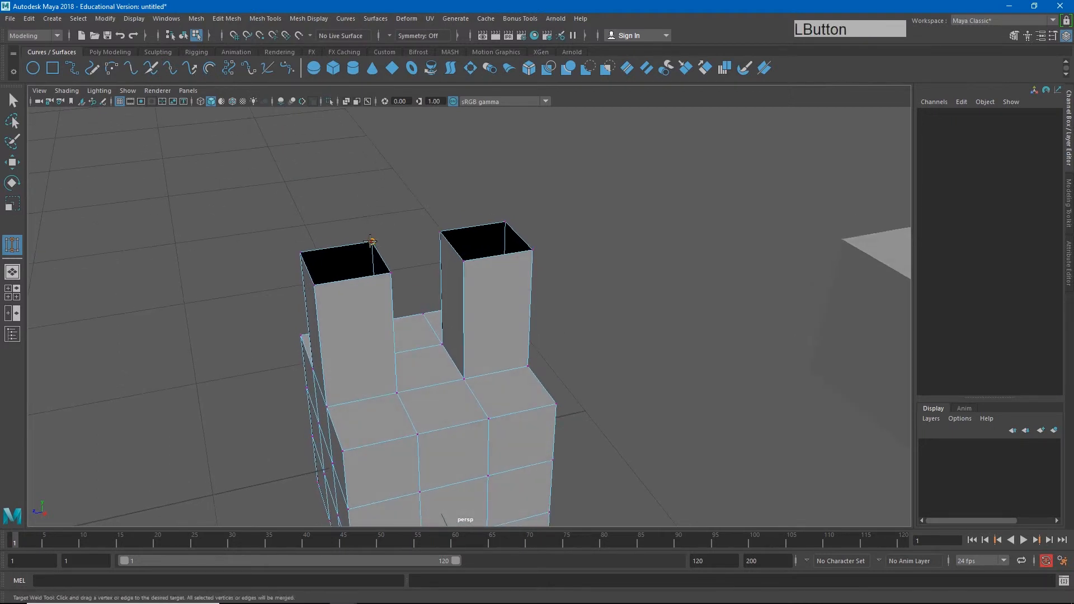
drag(372, 240, 299, 224)
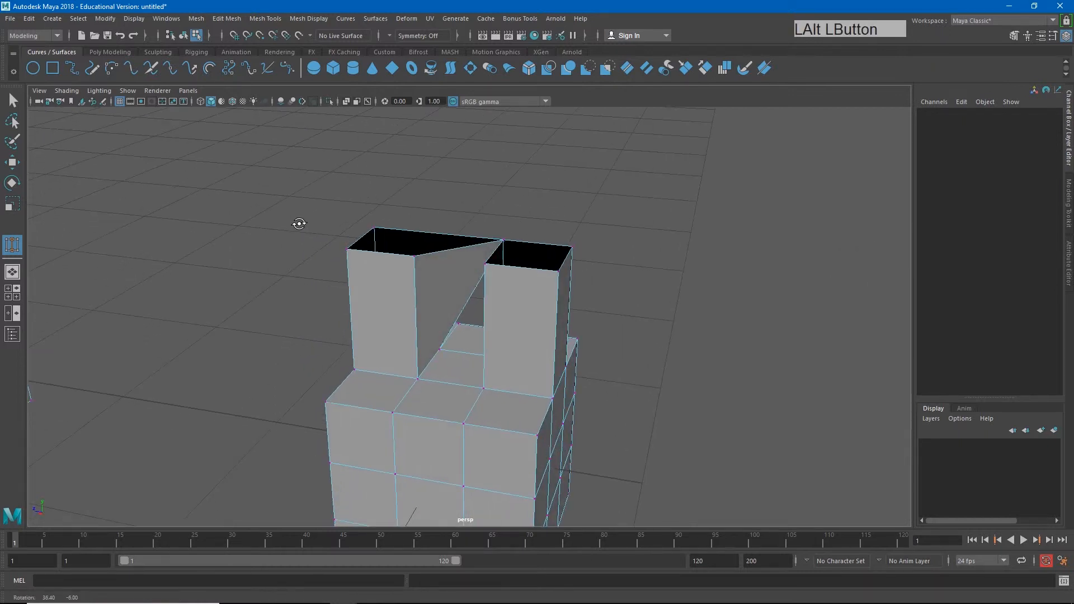
key(ctrl+z)
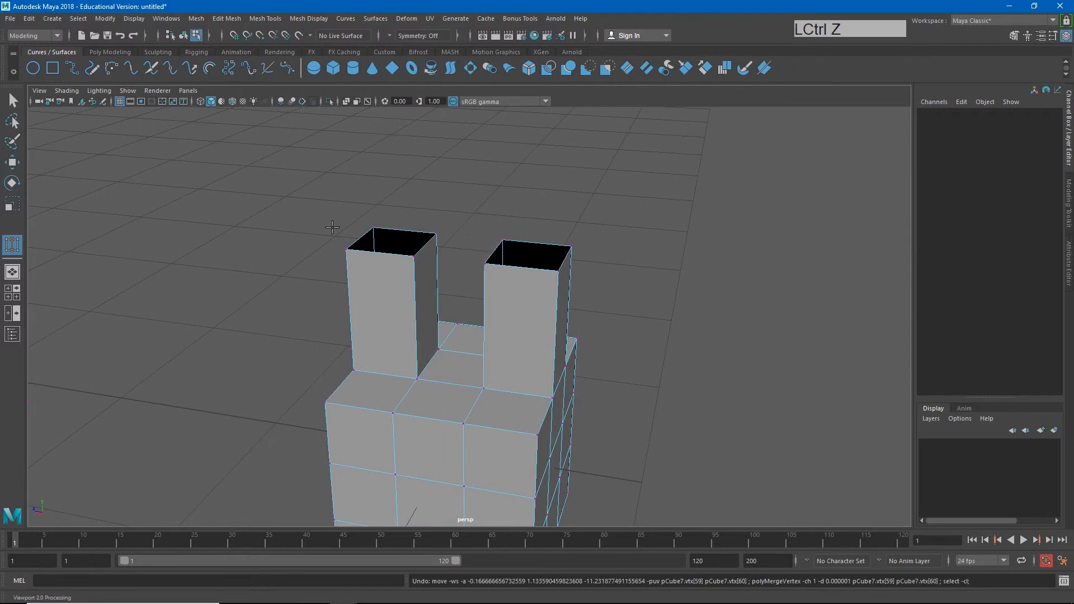
Step: Target-weld the inner rim edge of one tower onto the facing inner rim edge of the other tower
alt+drag(316, 223, 498, 205)
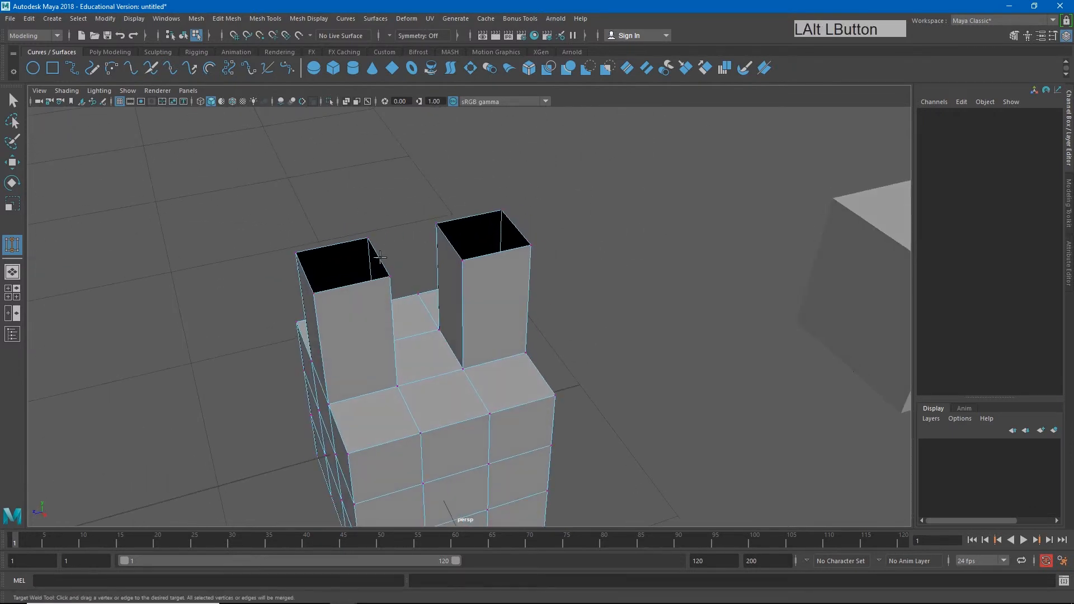
mouse_move(380, 257)
right_down()
mouse_move(352, 258)
mouse_move(370, 242)
right_up()
drag(374, 252, 453, 236)
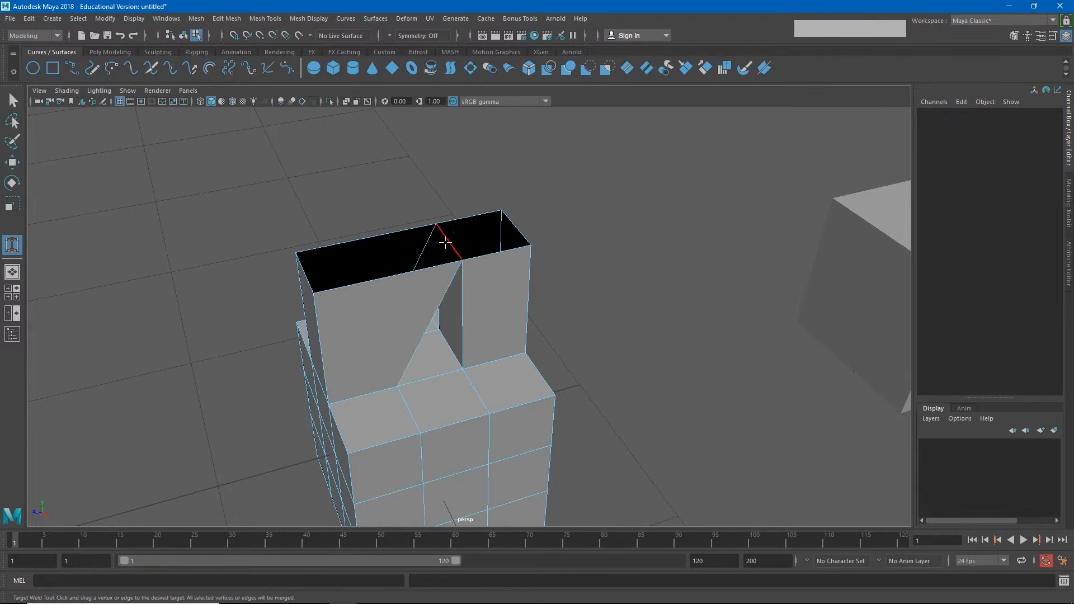
alt+drag(360, 240, 334, 228)
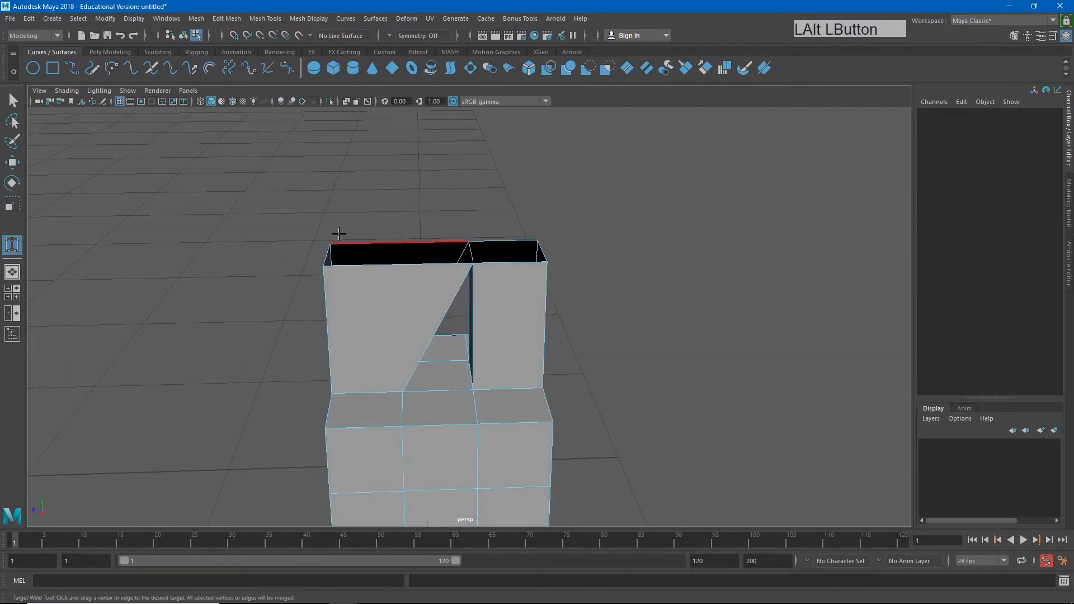
Step: Raise the outer rim edges of both joined towers so the open top forms a V shape
key(w)
click(329, 253)
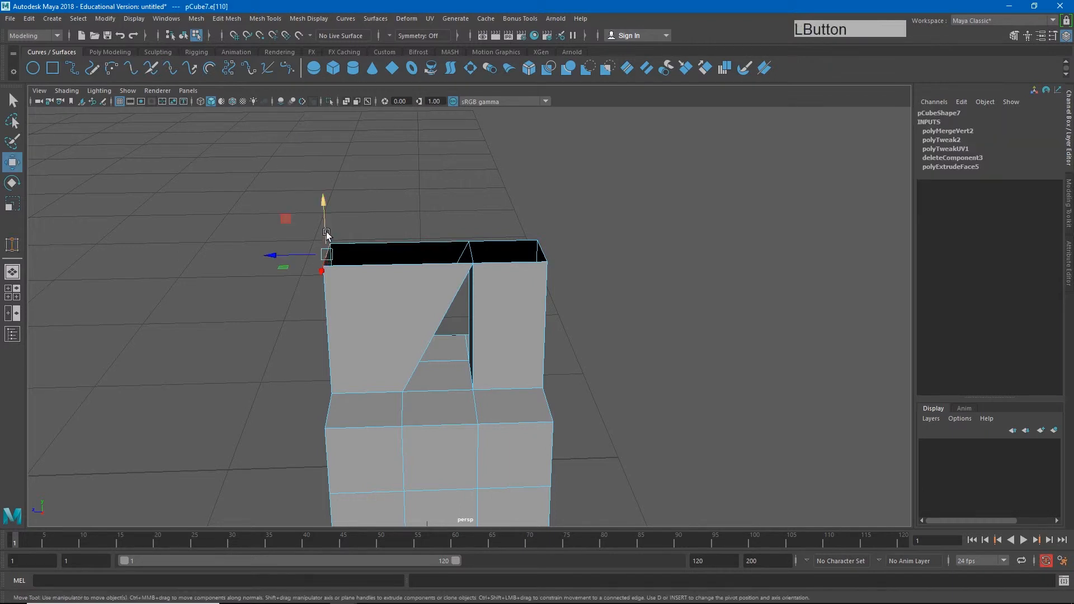
drag(327, 234, 326, 185)
click(542, 252)
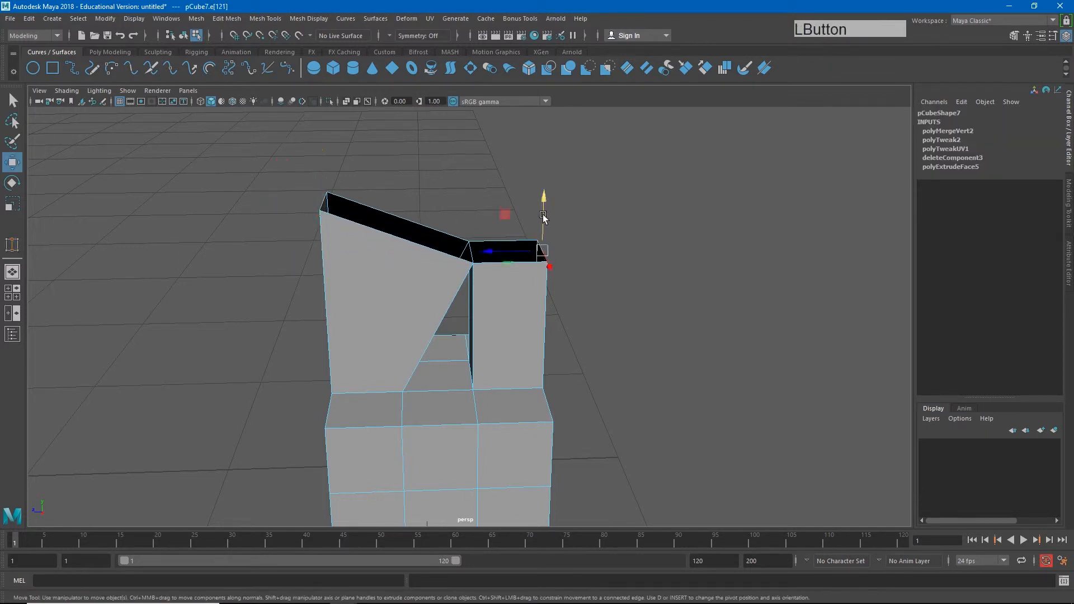
drag(543, 217, 537, 152)
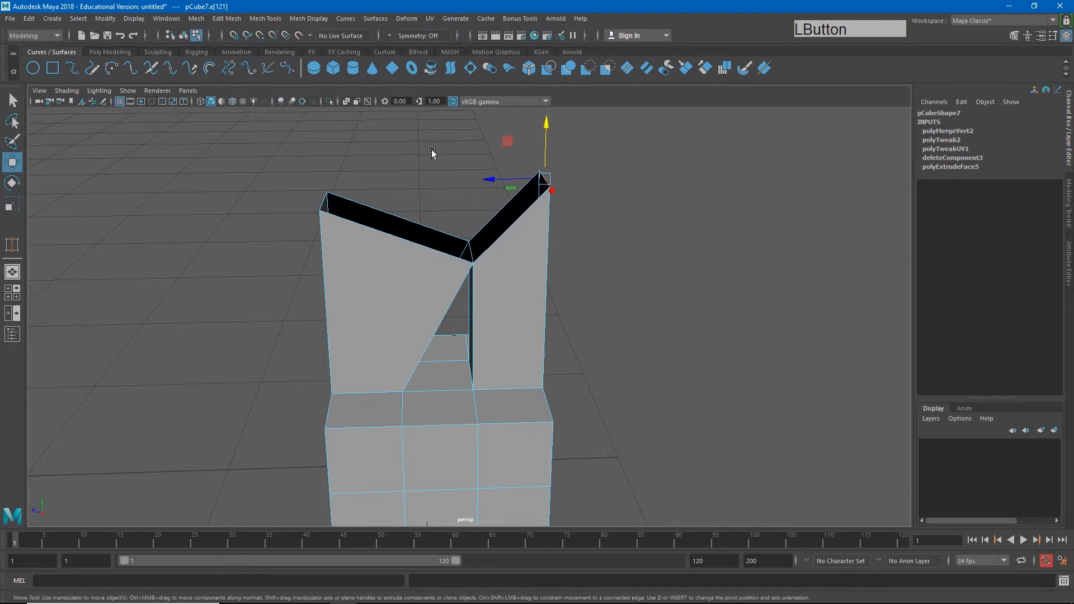
Step: Target-weld one tower's outer rim edge onto the other tower's outer rim edge, and move the merged edge inward to form a peak
click(262, 23)
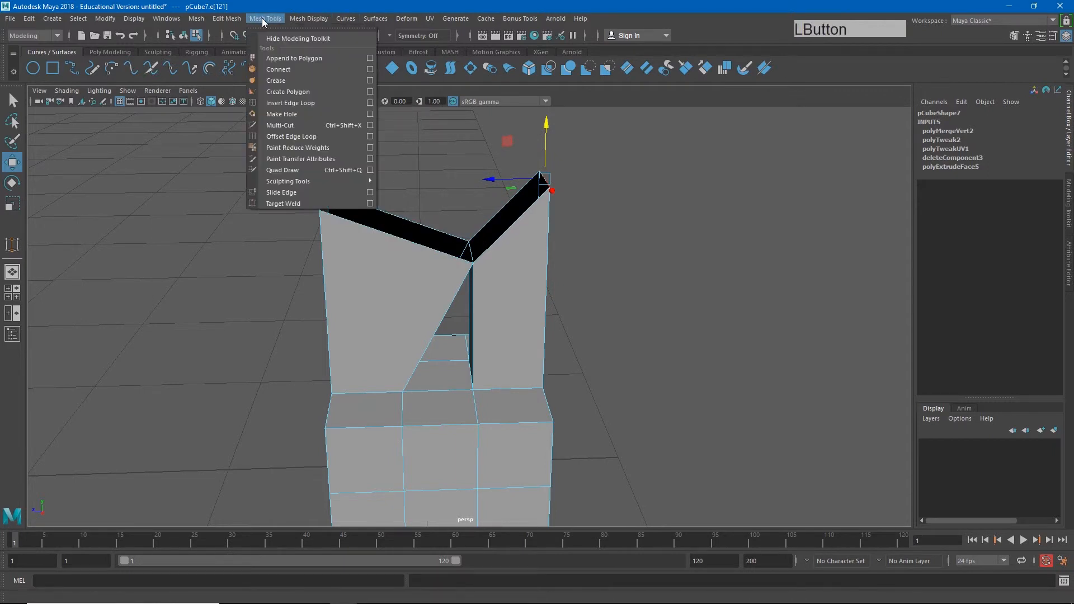
click(299, 204)
drag(325, 198, 548, 188)
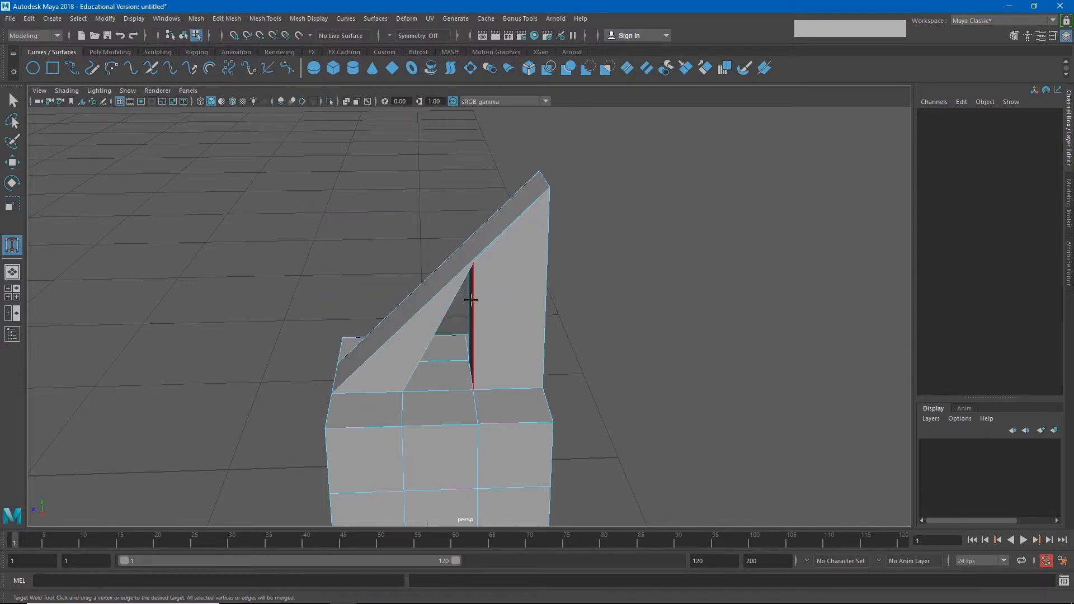
key(w)
click(546, 180)
drag(530, 179, 377, 328)
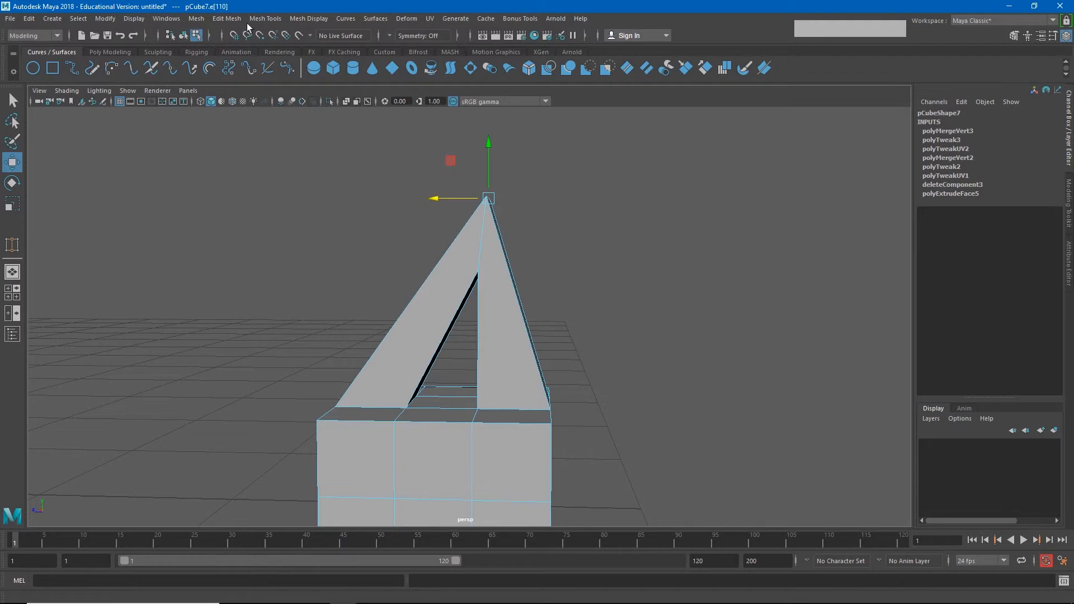
Step: Insert an edge loop across the long sloping leg of the arch and move it up and outward
click(314, 73)
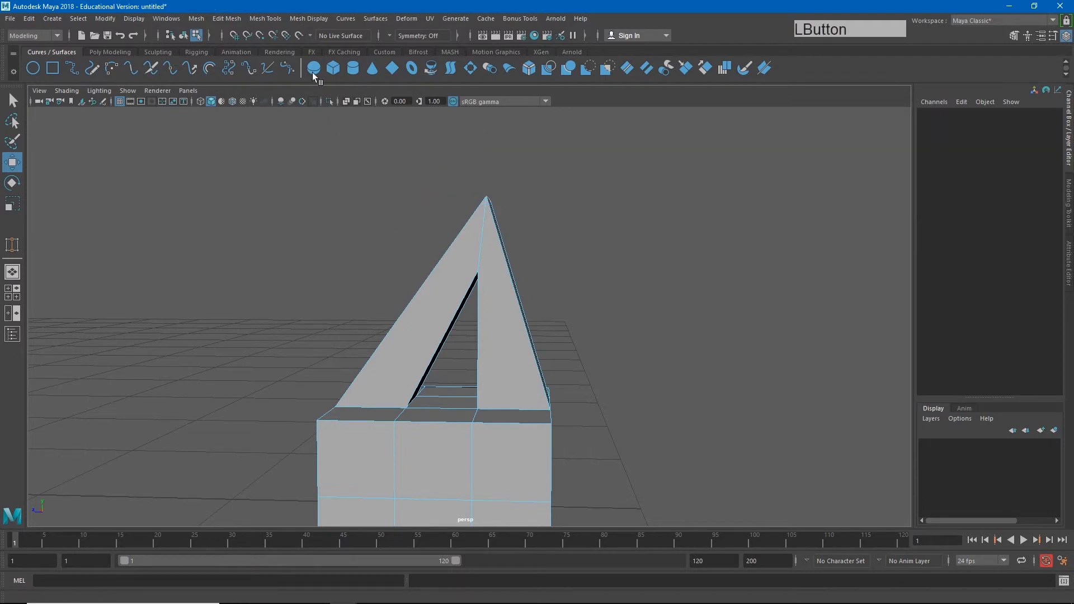
click(267, 19)
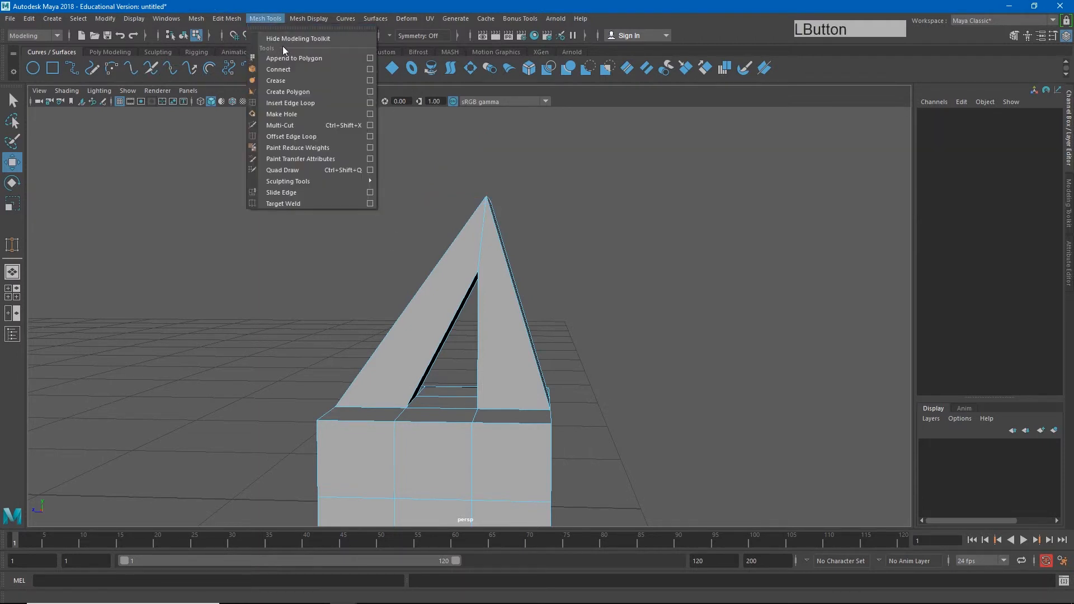
click(292, 103)
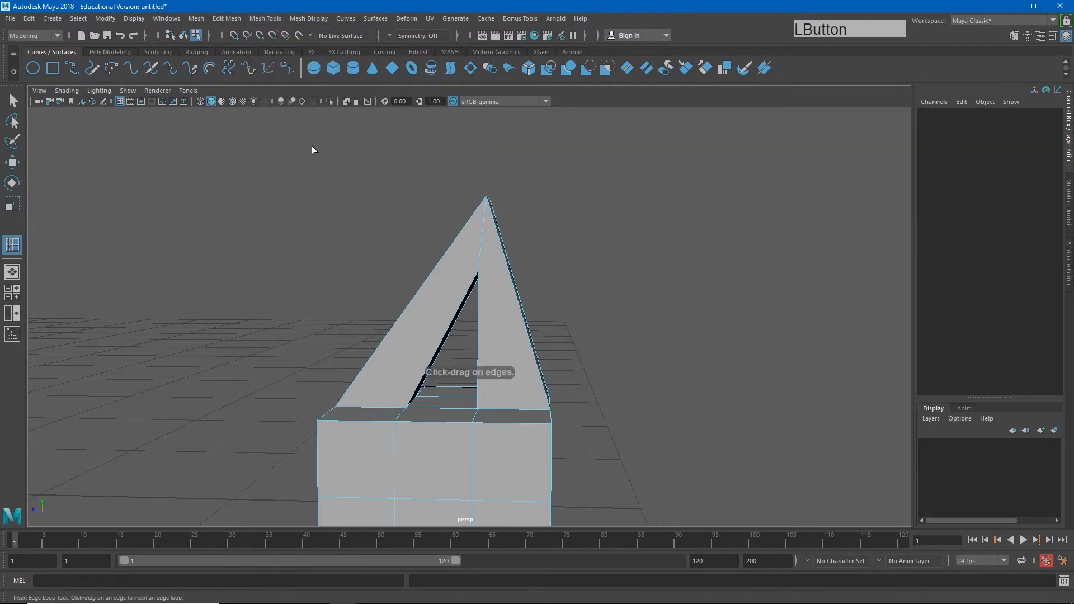
click(411, 303)
drag(394, 323, 384, 267)
key(w)
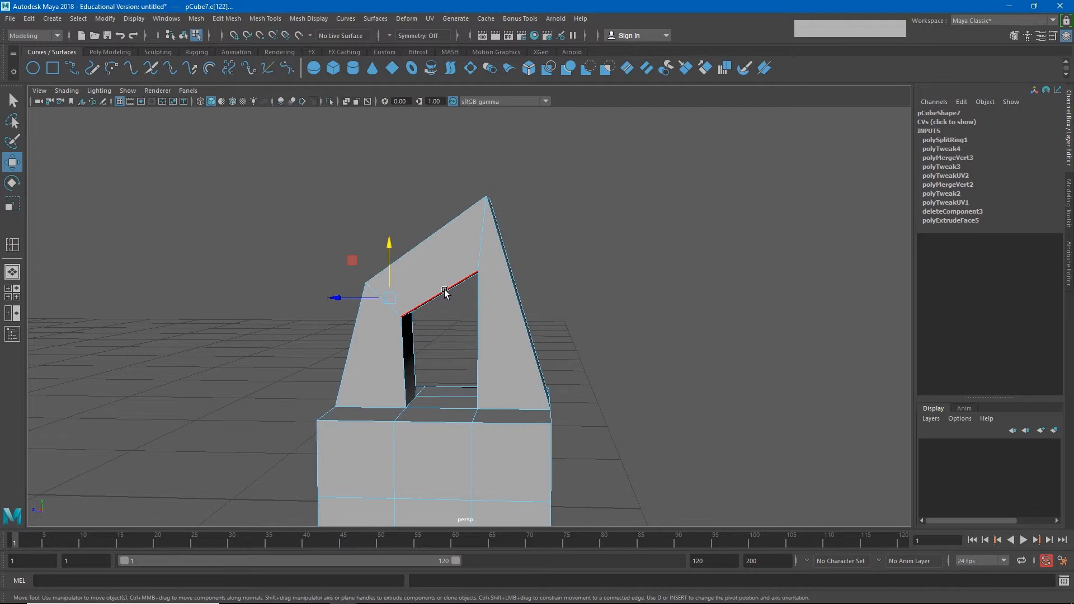
Step: Insert a second edge loop between the first loop and the peak, and raise it to round the arch
key(y)
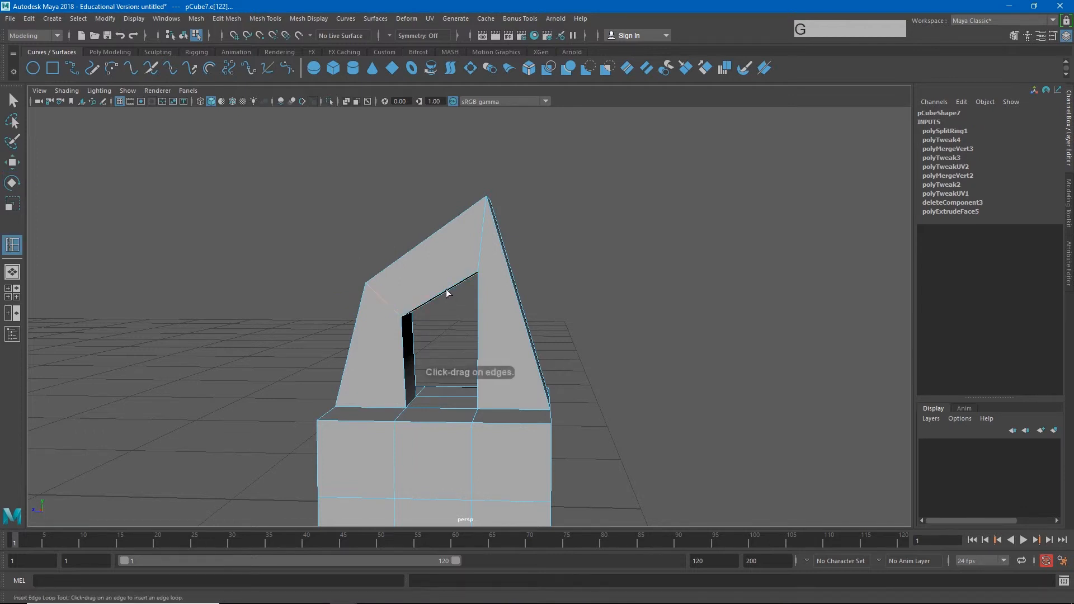
drag(447, 293, 438, 301)
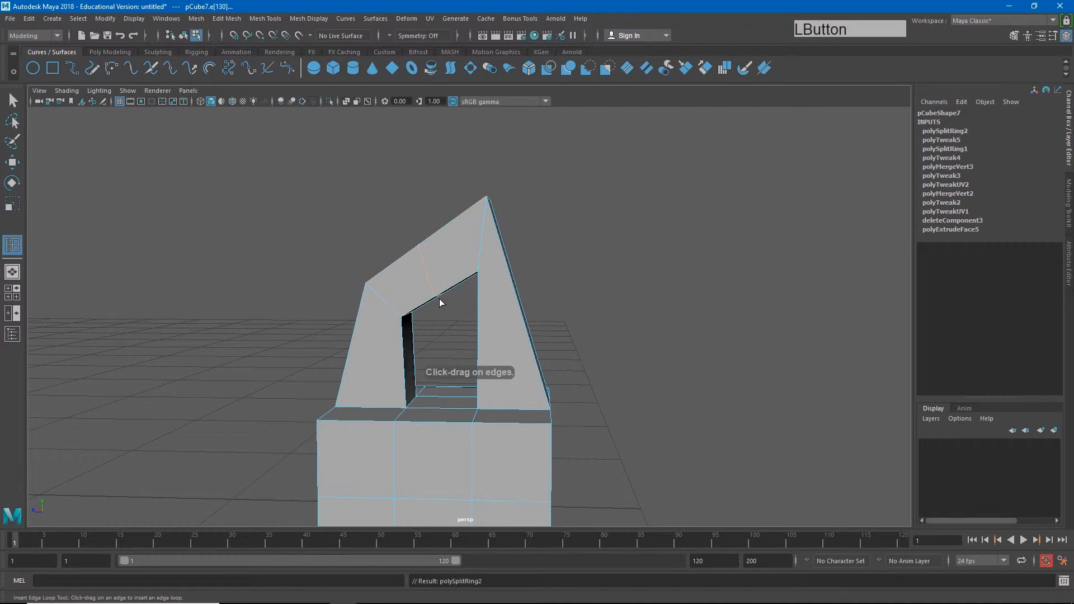
key(w)
drag(440, 243, 426, 216)
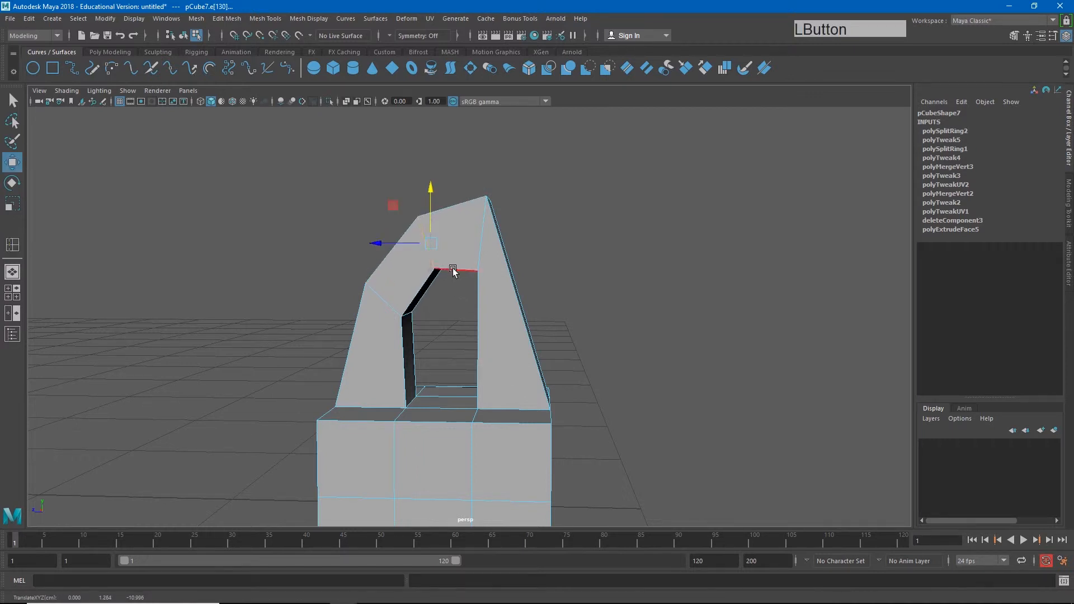
Step: Insert an edge loop across the opposite, straight leg of the arch and move it outward
key(y)
click(478, 336)
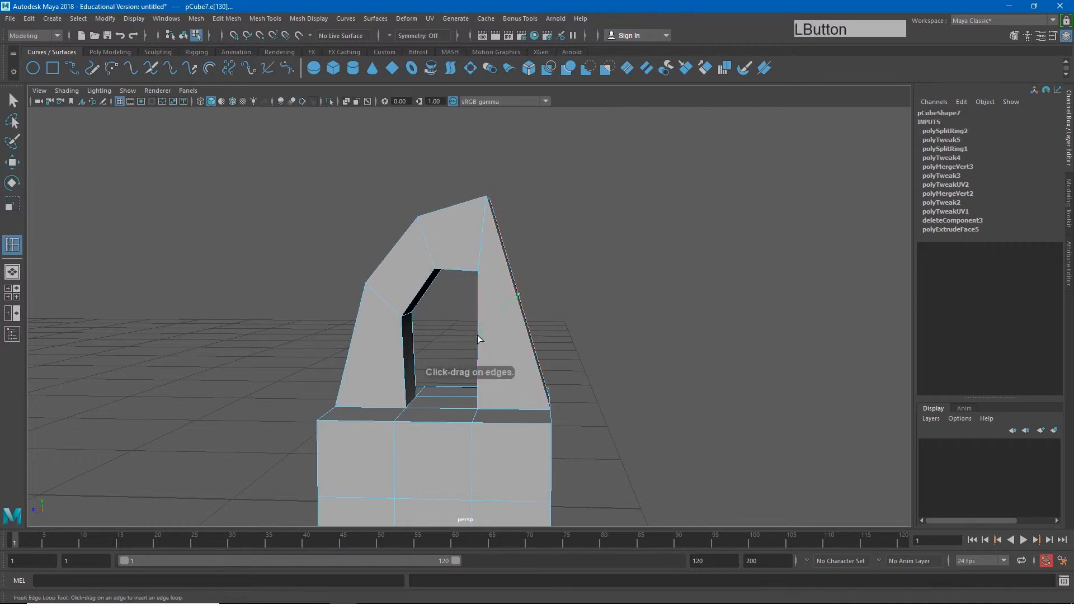
key(w)
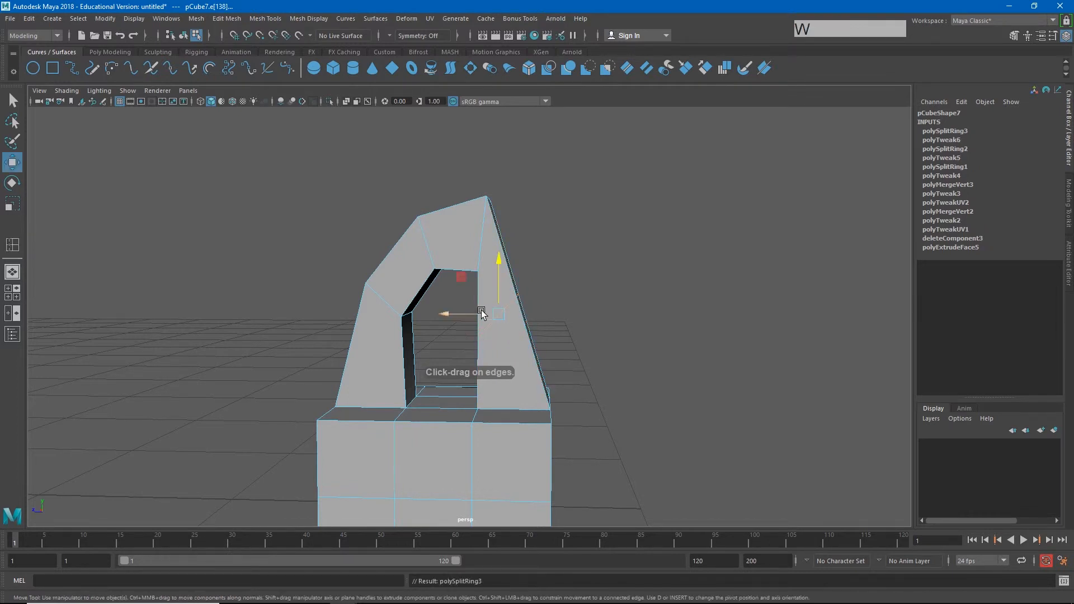
drag(518, 314, 491, 315)
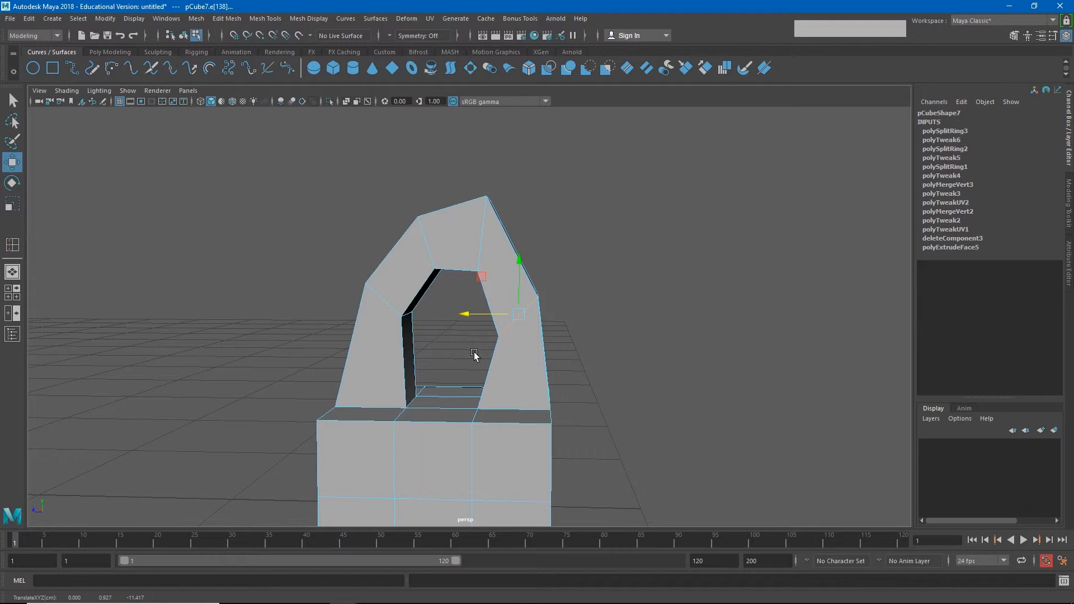
Step: Turn on smooth mesh preview for the arched cube and inspect the rounded handle shape
key(3)
alt+drag(474, 353, 430, 399)
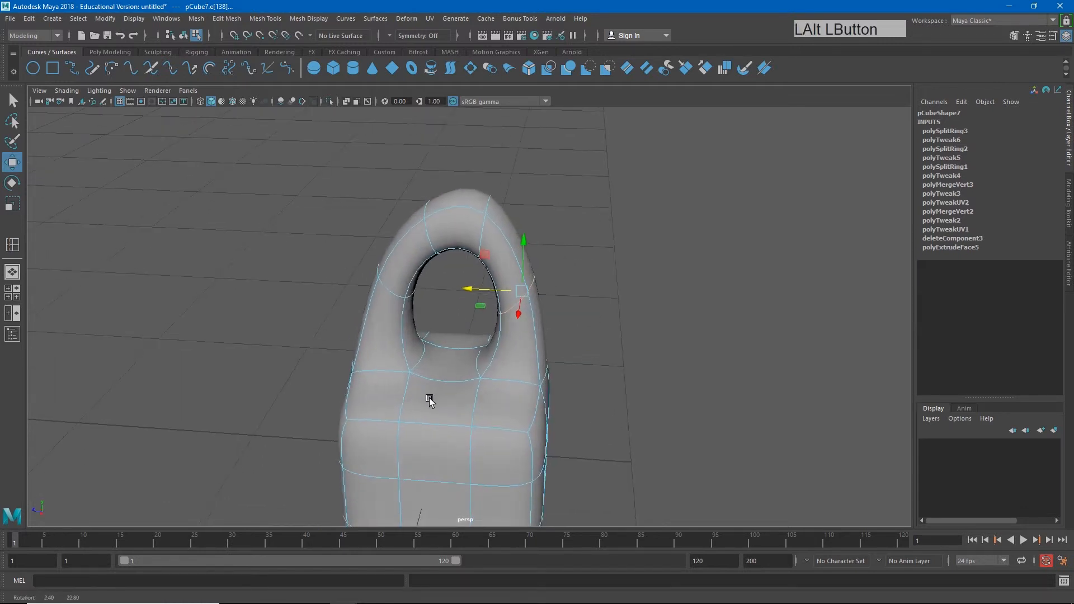
alt+right_drag(429, 399, 412, 408)
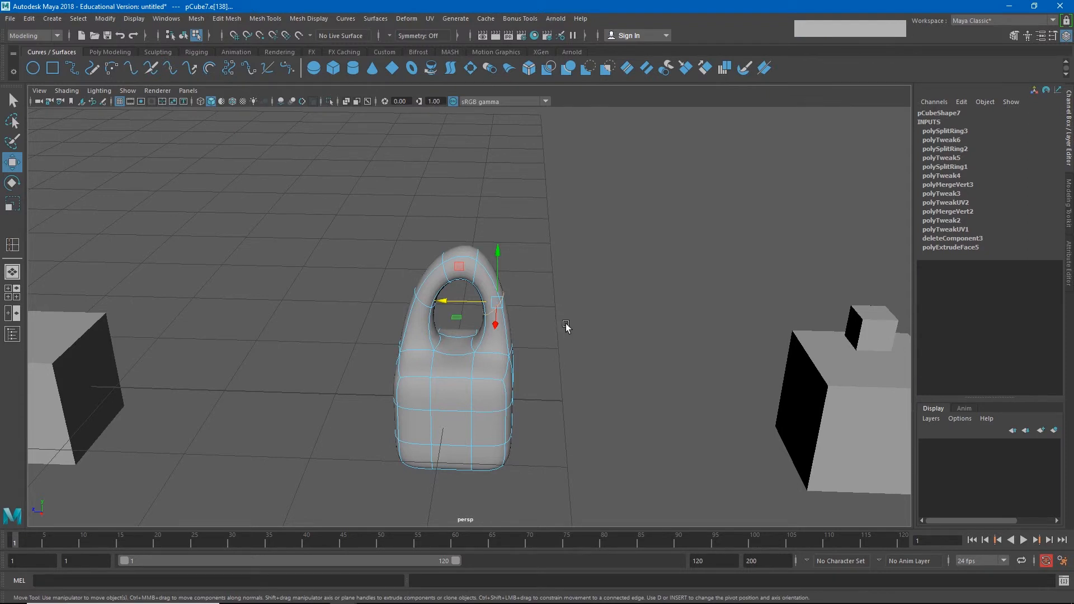
Step: Examine the neighbouring large cube and the small cube above it, selecting each to check whether they are separate objects
alt+middle_drag(565, 327, 283, 279)
alt+right_drag(356, 293, 628, 331)
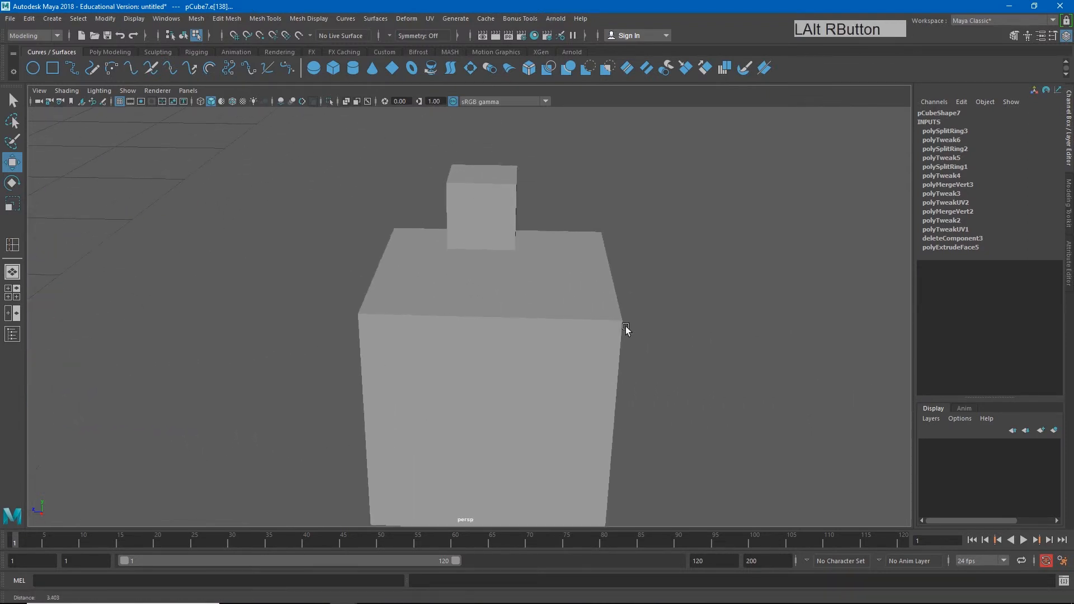
alt+drag(628, 331, 513, 319)
click(512, 319)
right_drag(527, 326, 589, 268)
click(508, 319)
shift+click(472, 217)
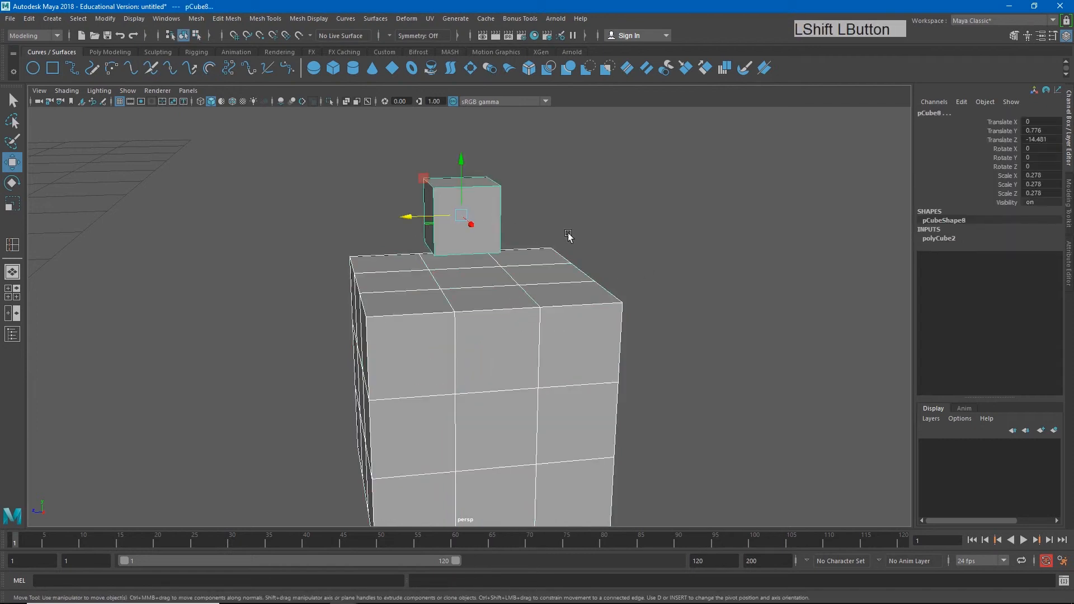
click(649, 255)
click(475, 339)
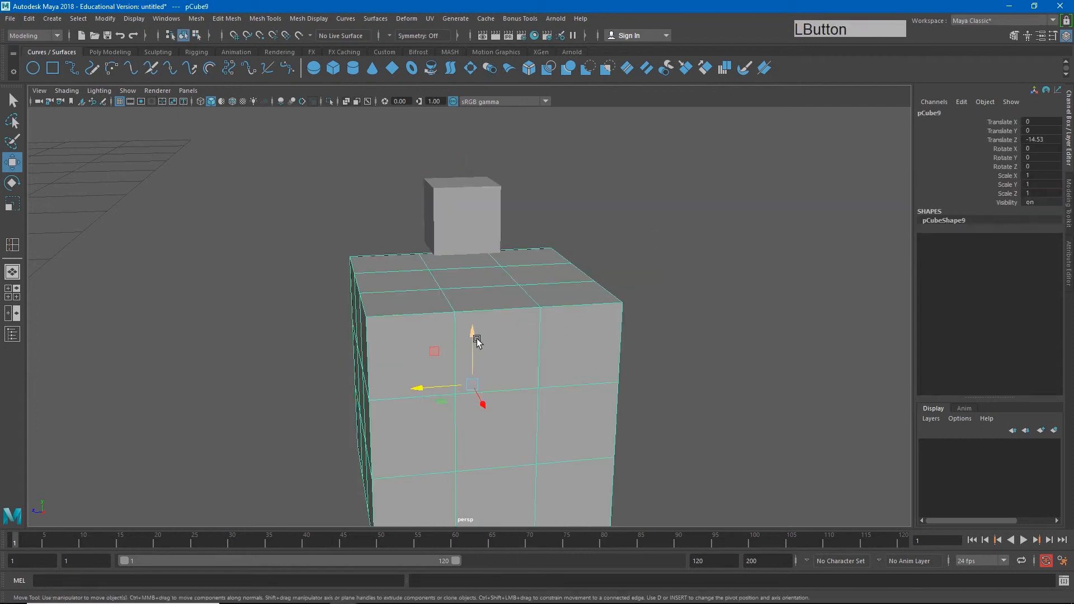
alt+drag(475, 337, 504, 372)
alt+right_drag(503, 371, 567, 341)
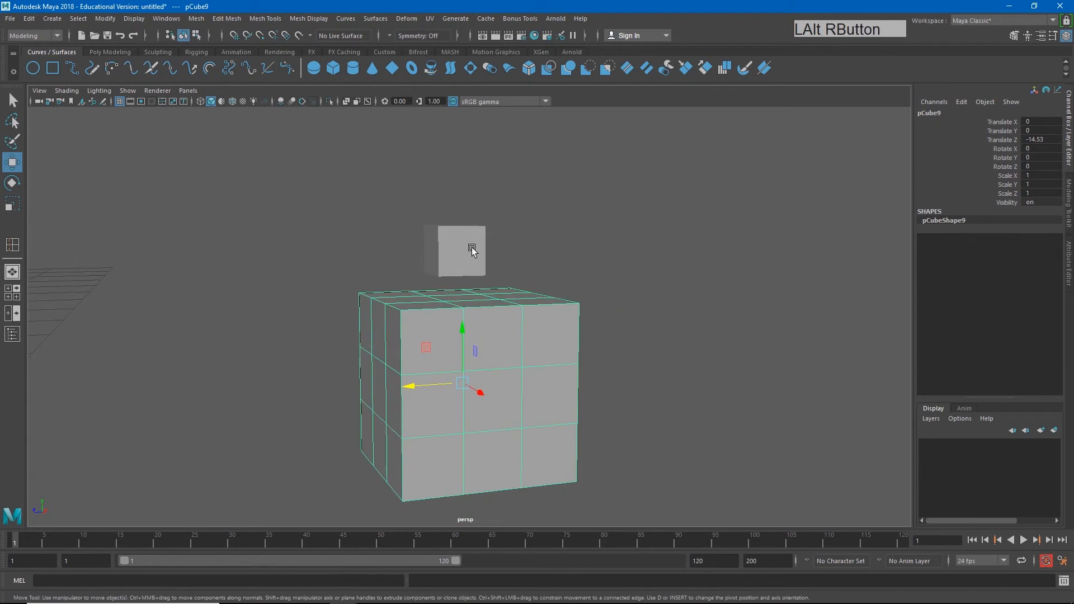
click(483, 261)
alt+drag(504, 309, 391, 246)
click(289, 177)
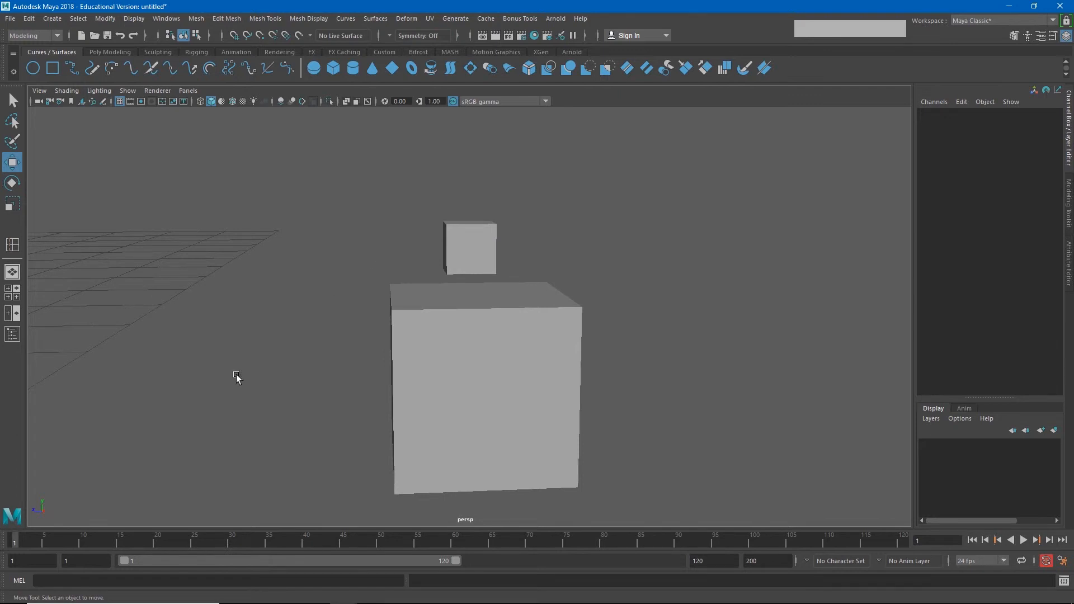
Step: Show the Outliner, select both pCube8 and pCube9, and combine them into one mesh
click(13, 335)
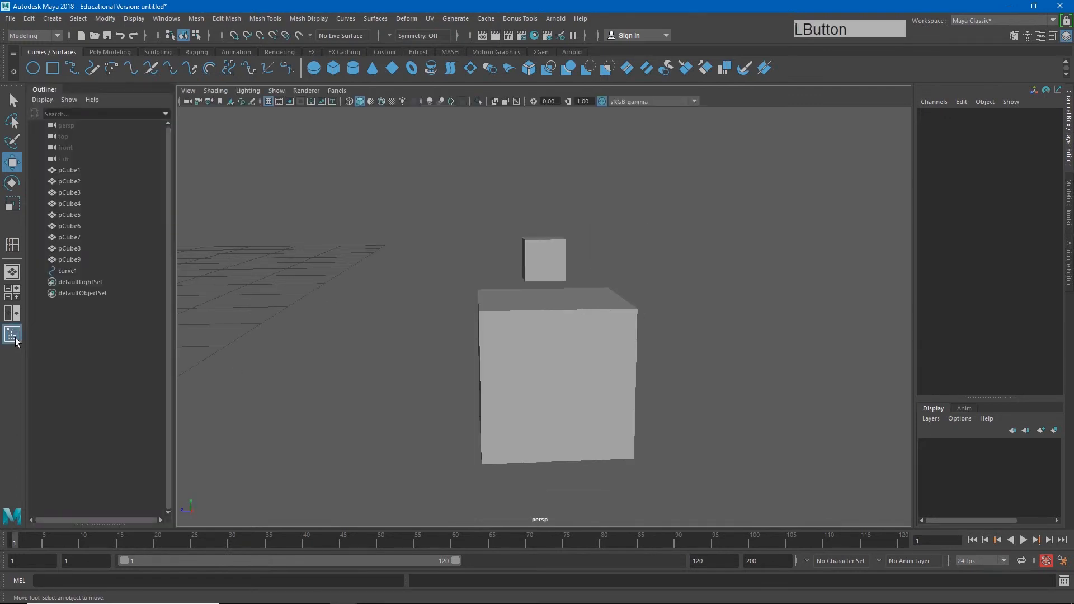
click(569, 365)
shift+click(548, 260)
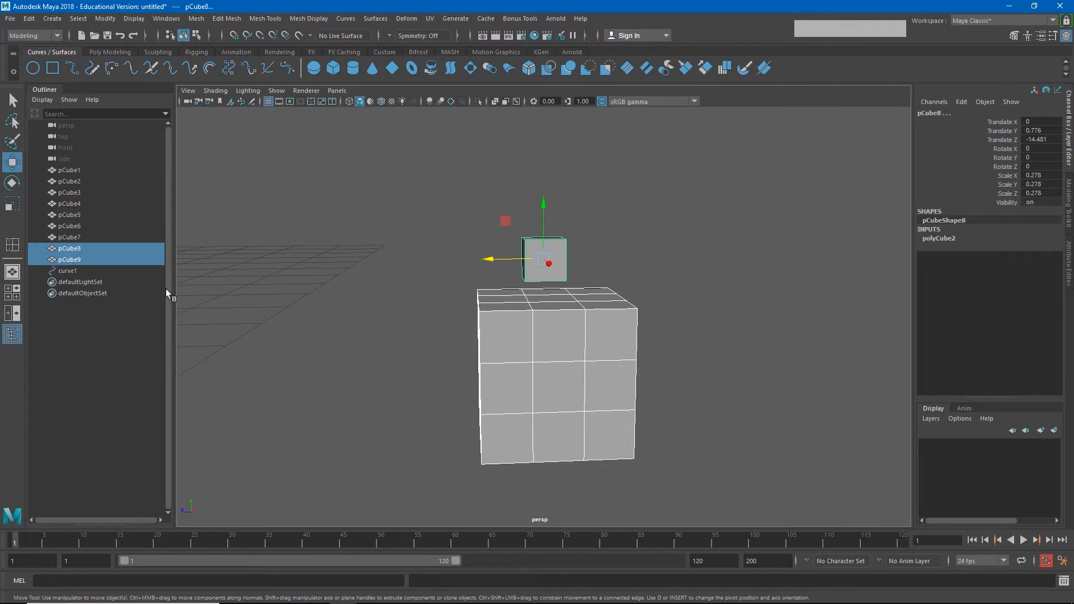
click(384, 347)
drag(441, 204, 611, 368)
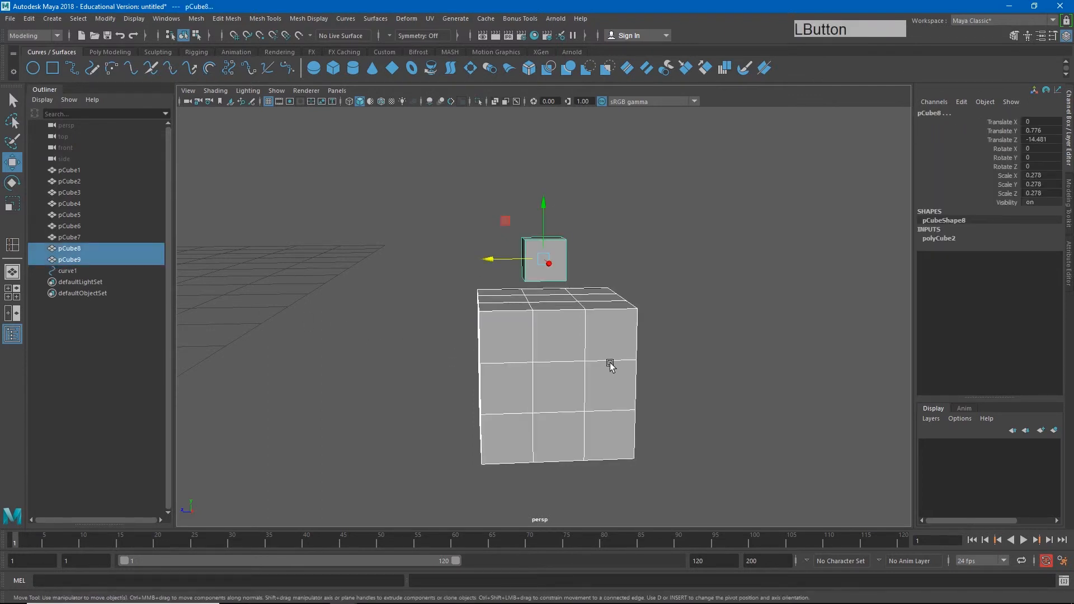
click(197, 19)
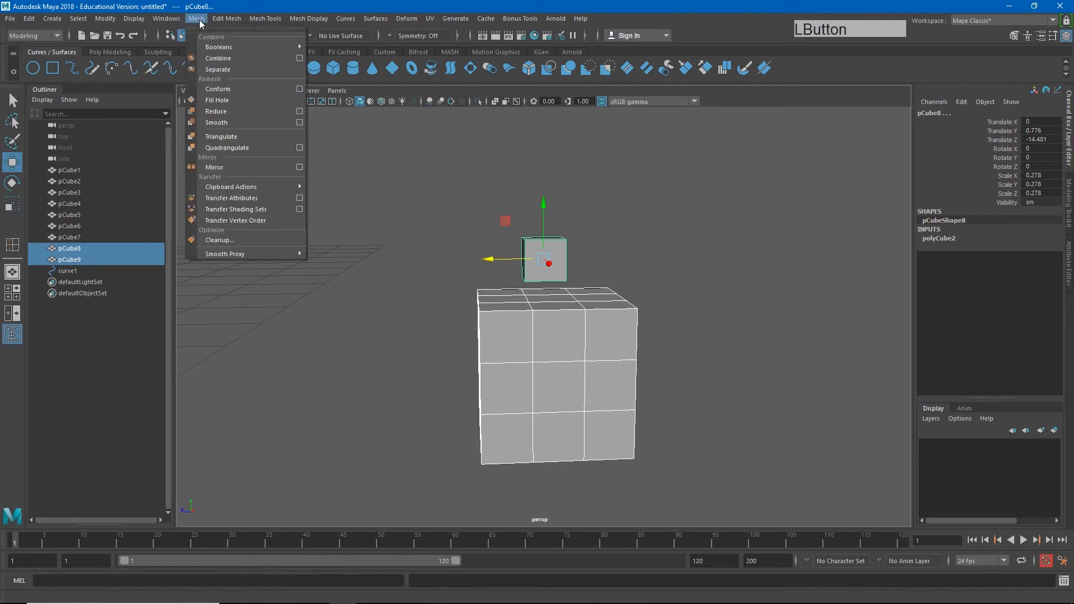
click(217, 58)
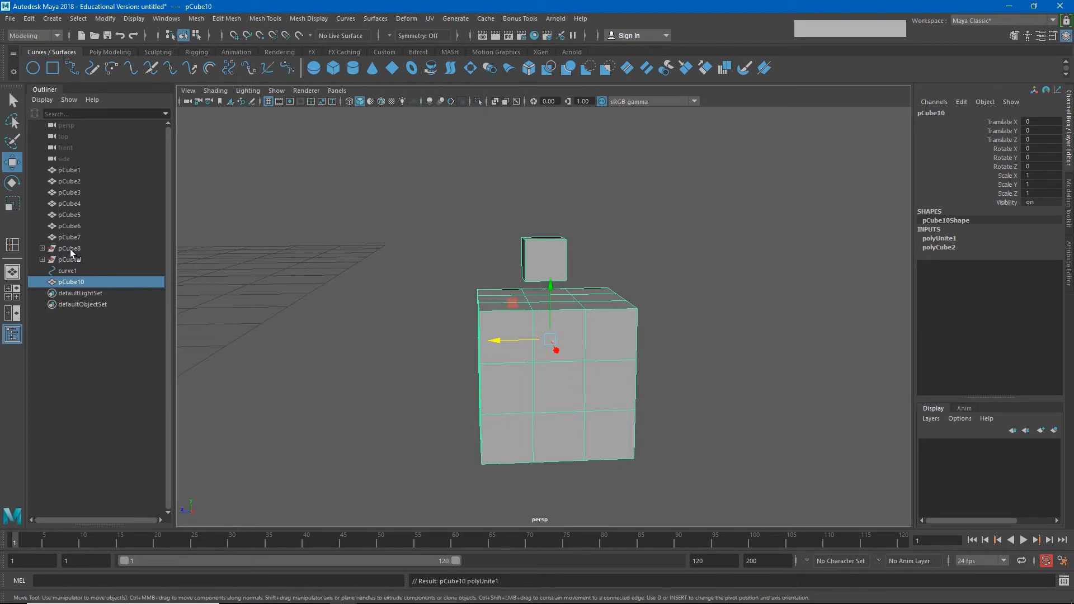
Step: On the combined mesh, select all vertices of the small upper cube and move them slightly upward
click(368, 251)
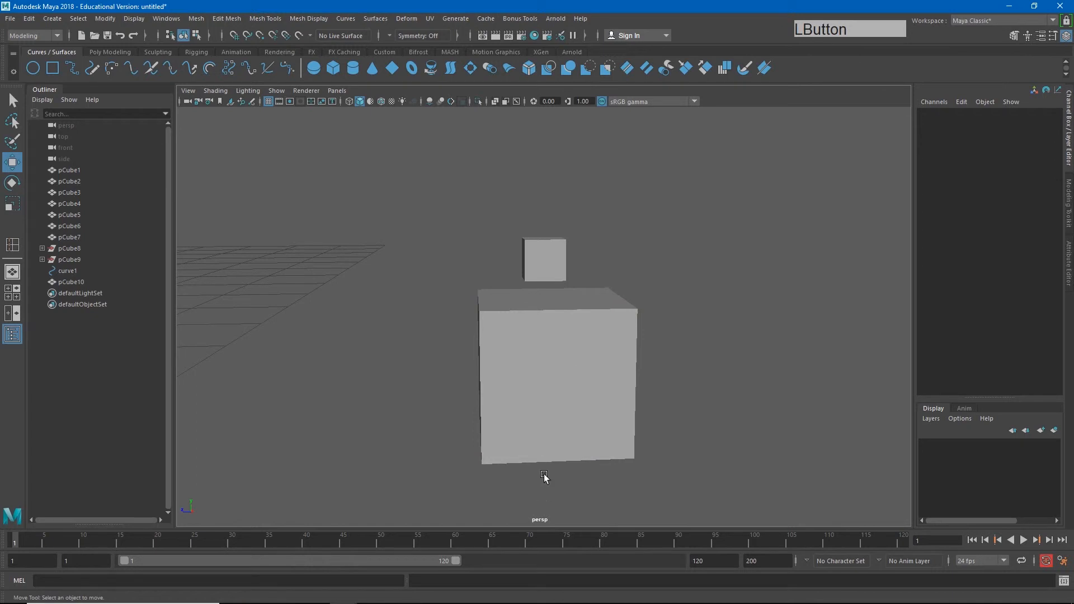
click(558, 348)
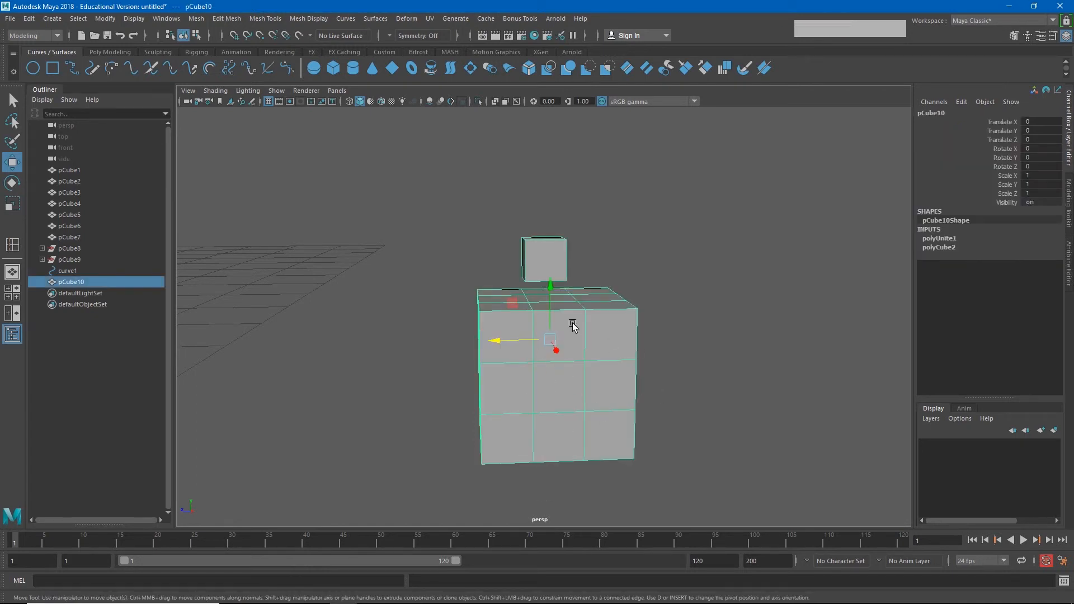
alt+drag(573, 329, 544, 356)
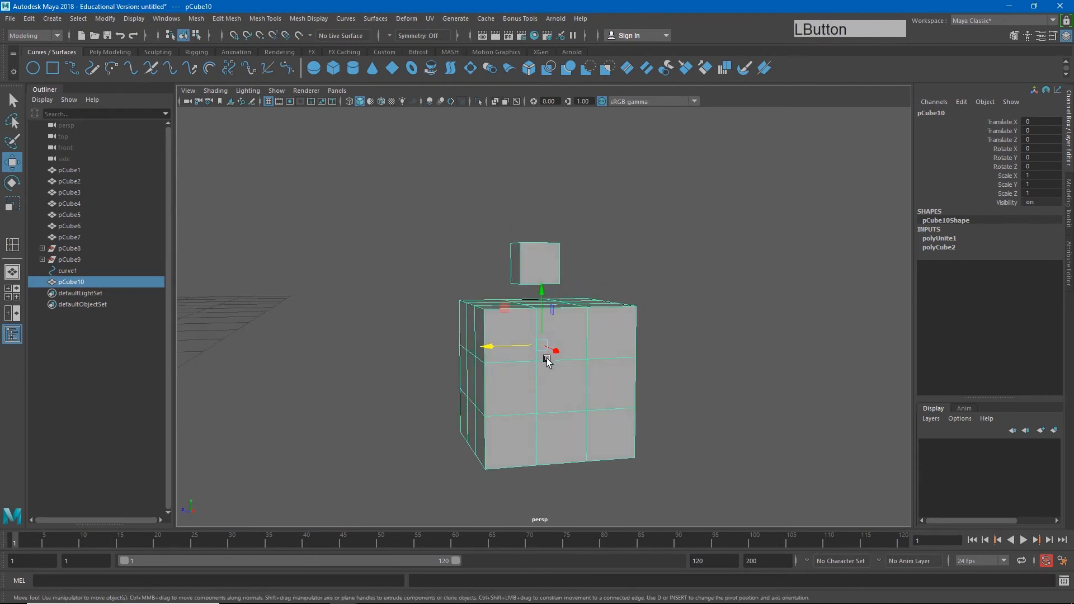
right_drag(546, 357, 497, 287)
drag(490, 205, 585, 290)
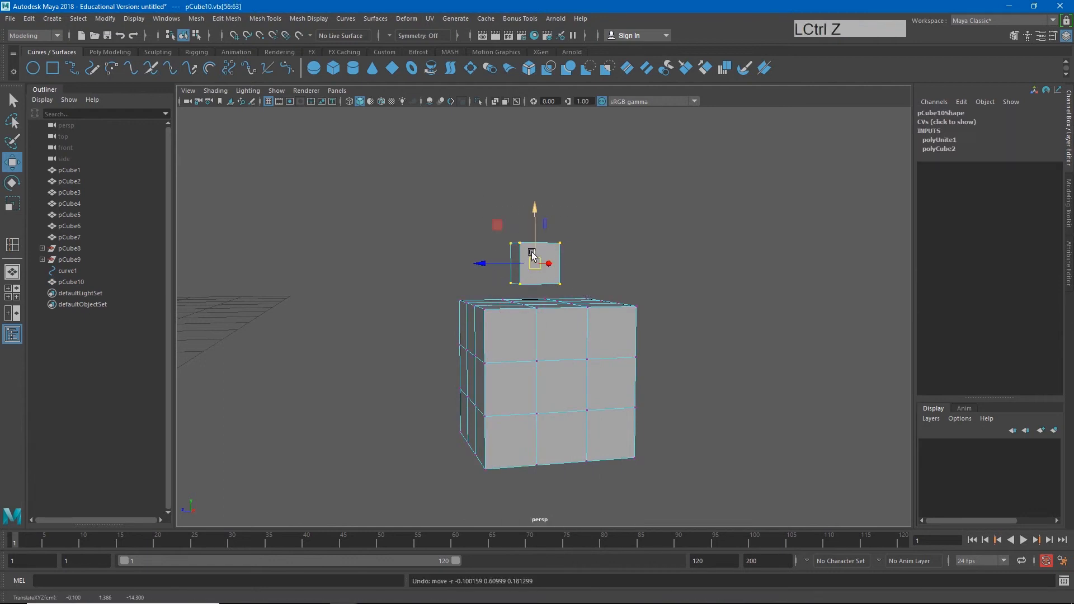
mouse_move(537, 258)
mouse_down()
mouse_move(572, 172)
mouse_move(477, 151)
mouse_move(505, 204)
mouse_move(534, 189)
mouse_move(536, 251)
mouse_up()
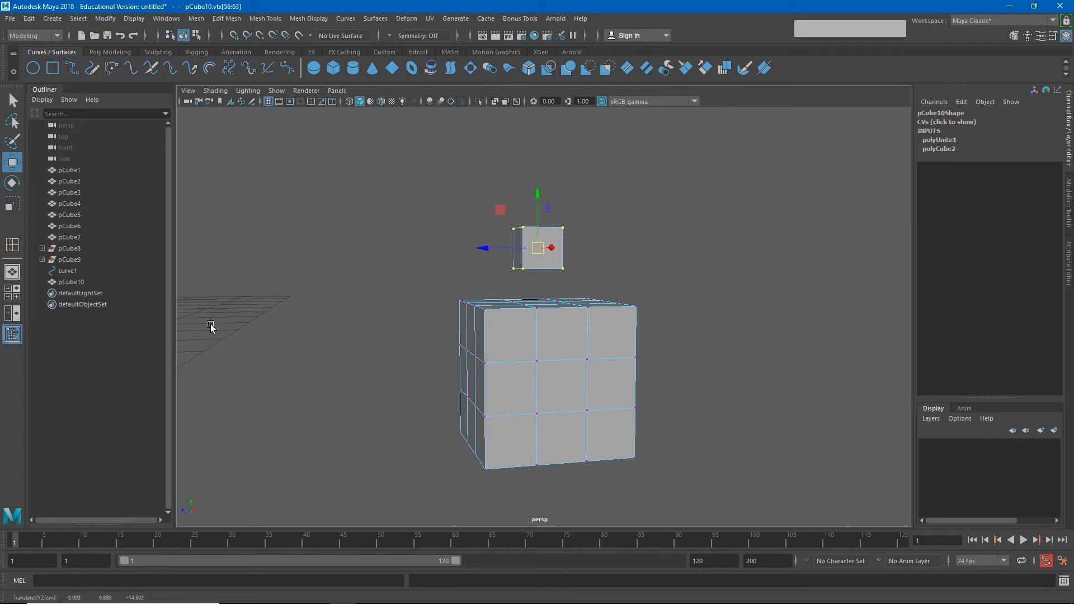
Step: Select pCube10, pCube9 and pCube8 in turn in the Outliner to compare the combined mesh with the leftover original nodes
click(73, 283)
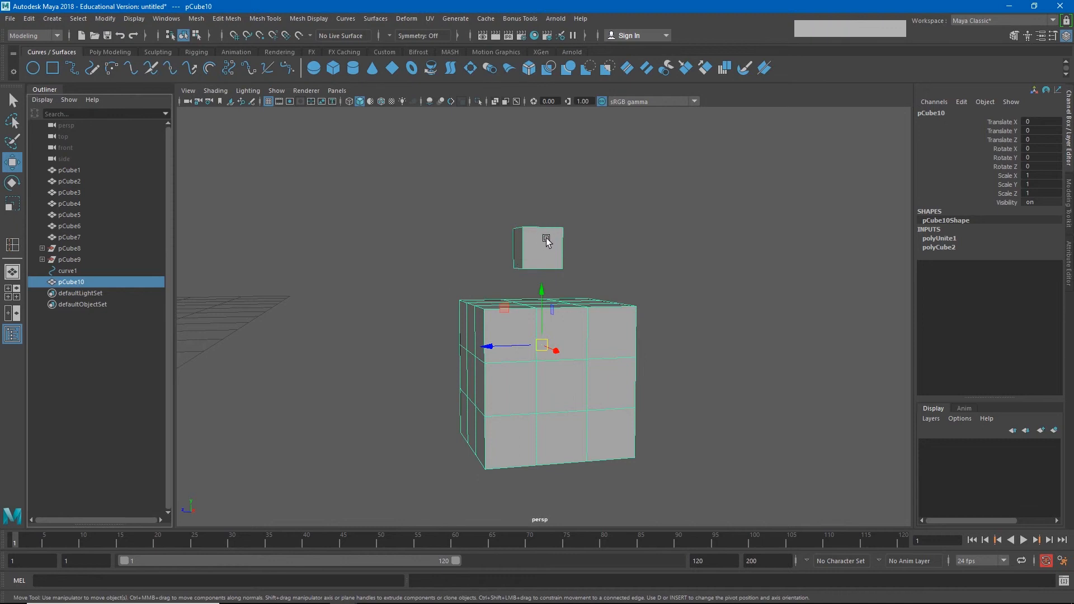
click(69, 259)
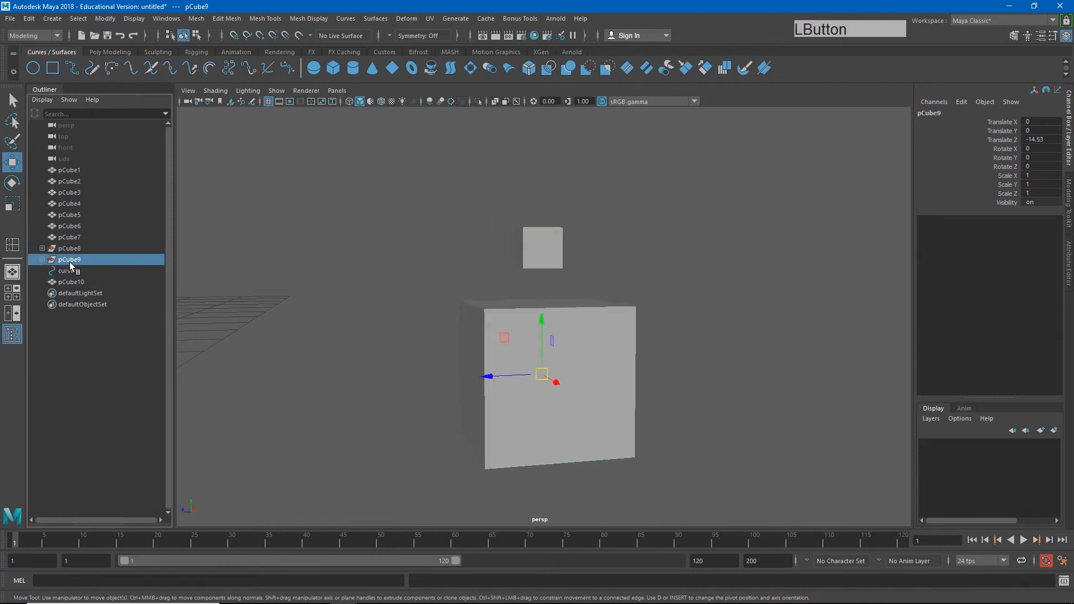
click(69, 248)
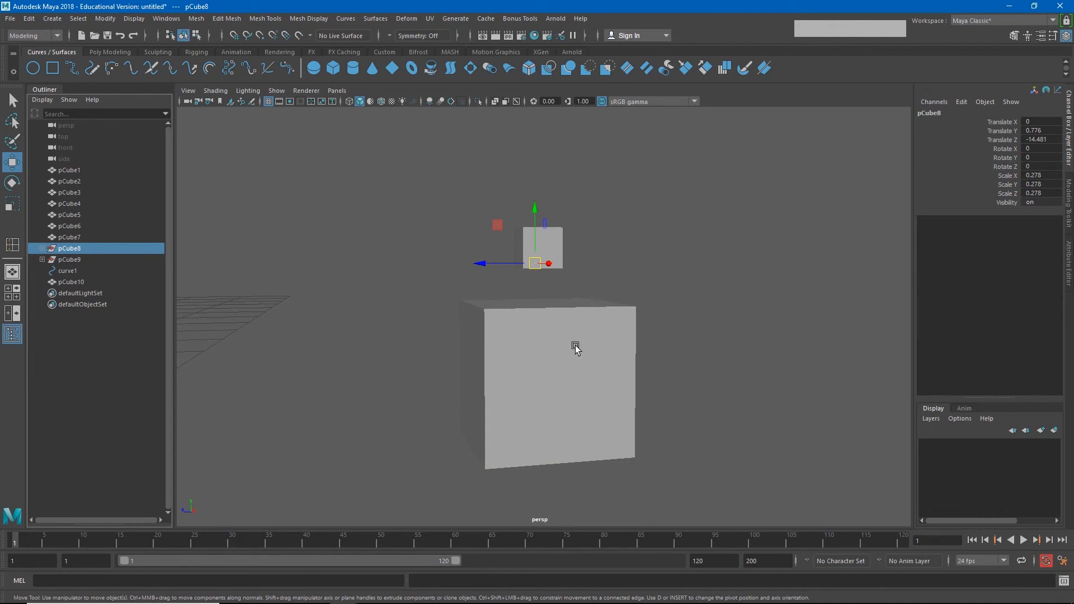
Step: Try moving the leftover pCube8 node slightly upward, and undo the move
click(75, 248)
mouse_move(535, 263)
mouse_down()
mouse_move(562, 249)
mouse_move(544, 233)
mouse_move(523, 242)
mouse_move(525, 257)
mouse_move(535, 250)
mouse_up()
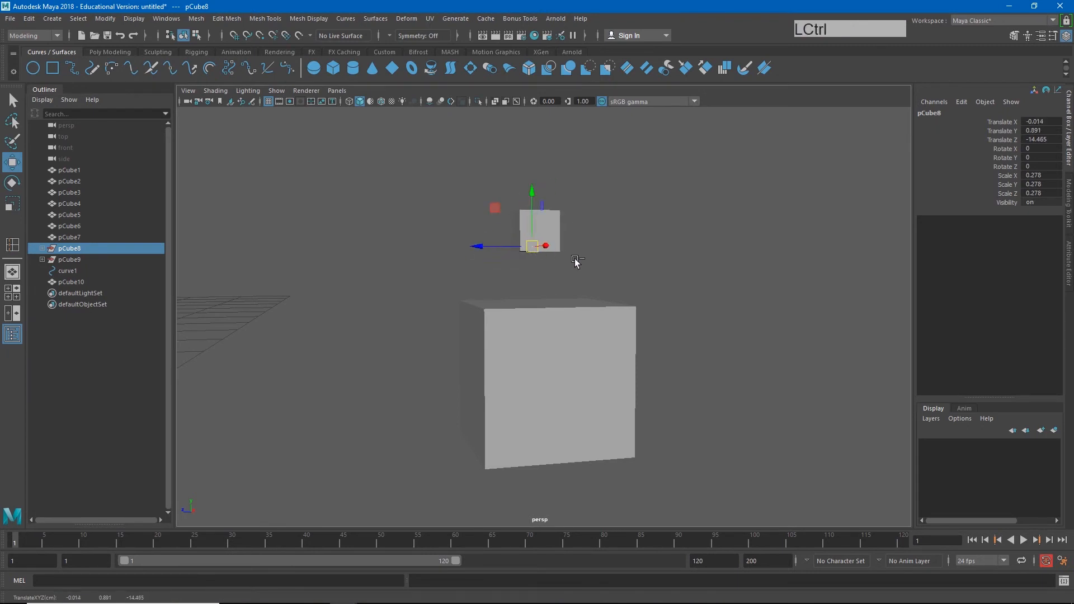
key(ctrl+z)
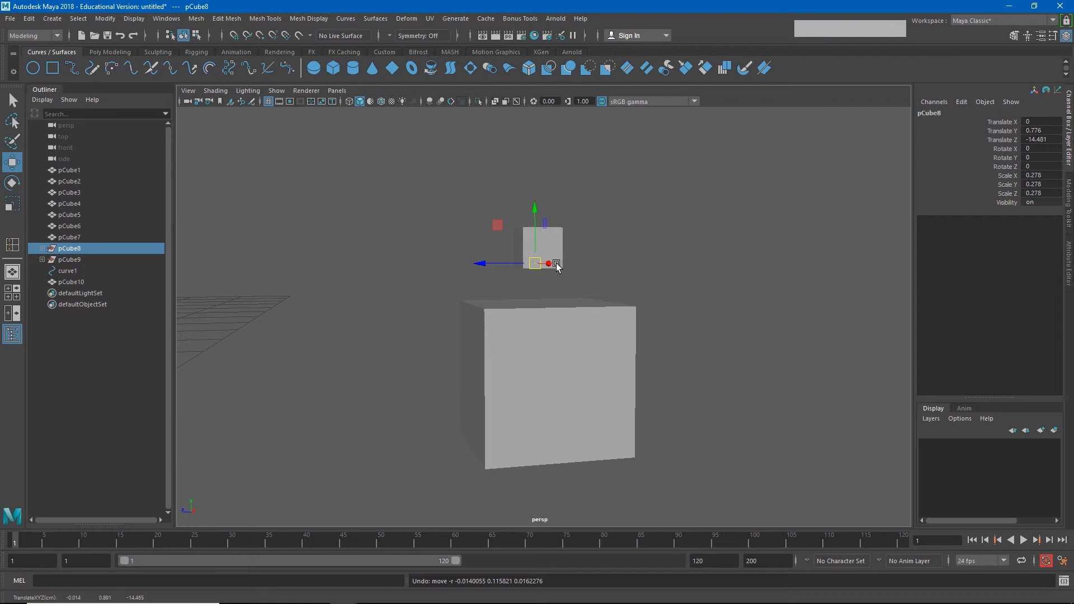
Step: Delete the construction history of the combined mesh pCube10
click(500, 339)
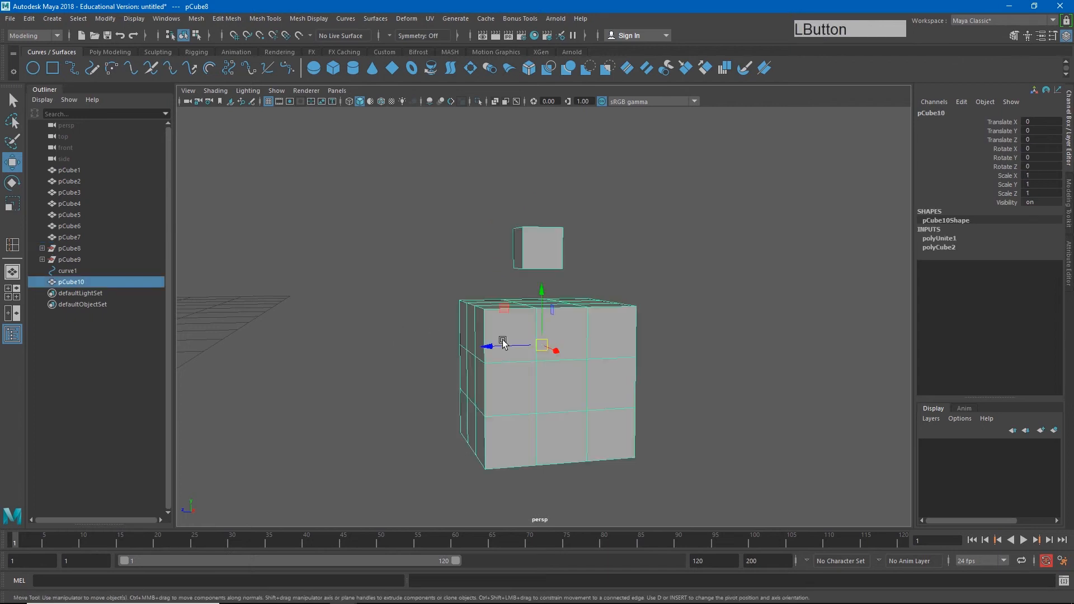
click(29, 19)
mouse_move(62, 151)
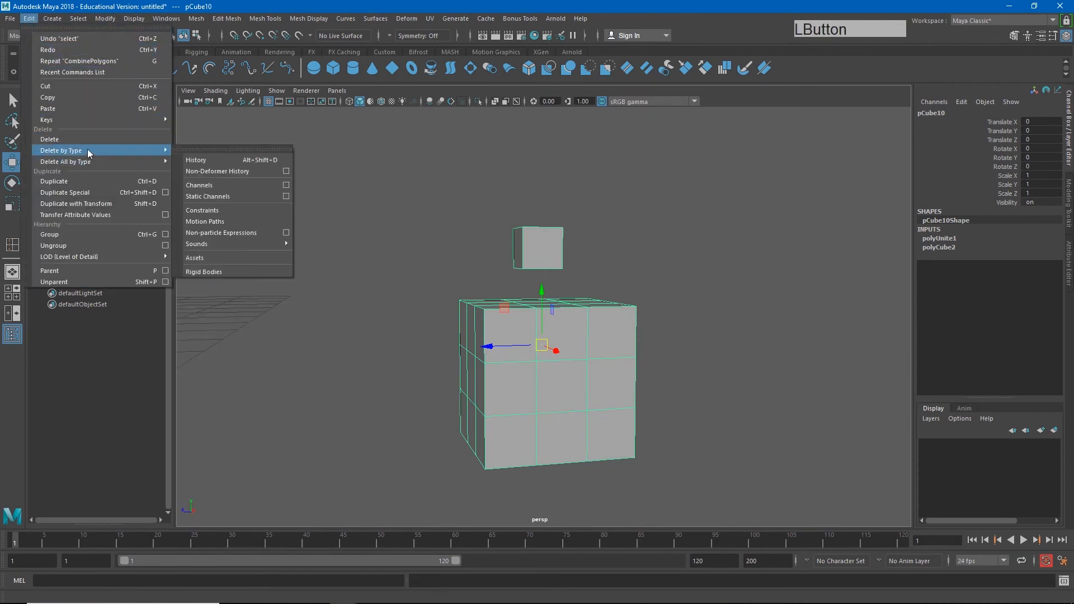
click(199, 162)
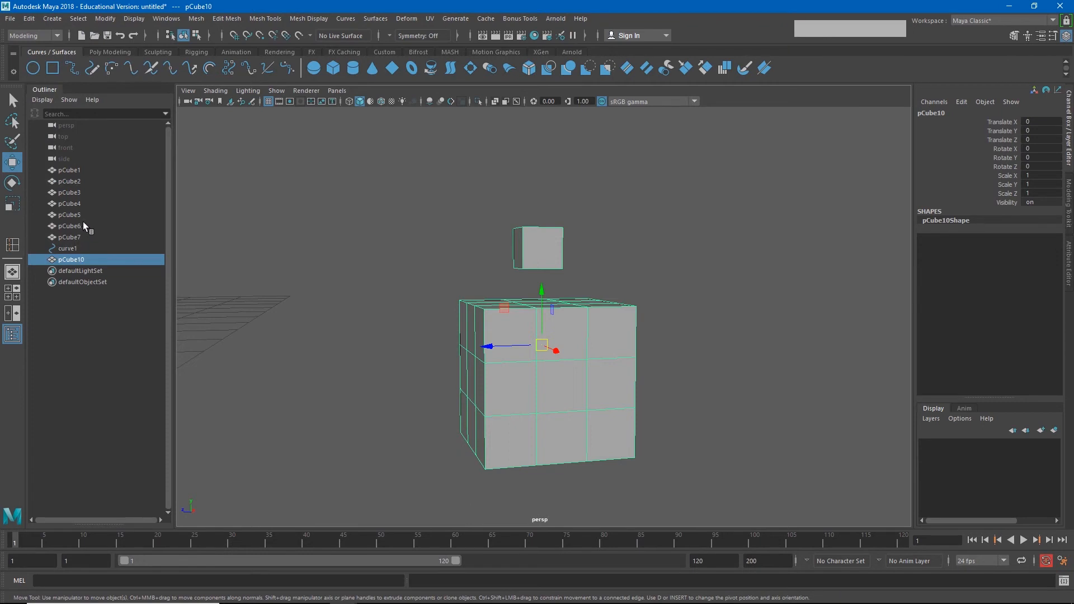
Step: Select all vertices of the small upper cube, try moving them upward, and undo the move
click(463, 360)
right_drag(539, 266, 489, 269)
drag(464, 193, 594, 280)
mouse_move(529, 246)
mouse_down()
mouse_move(548, 226)
mouse_move(543, 254)
mouse_move(518, 235)
mouse_up()
key(ctrl+z)
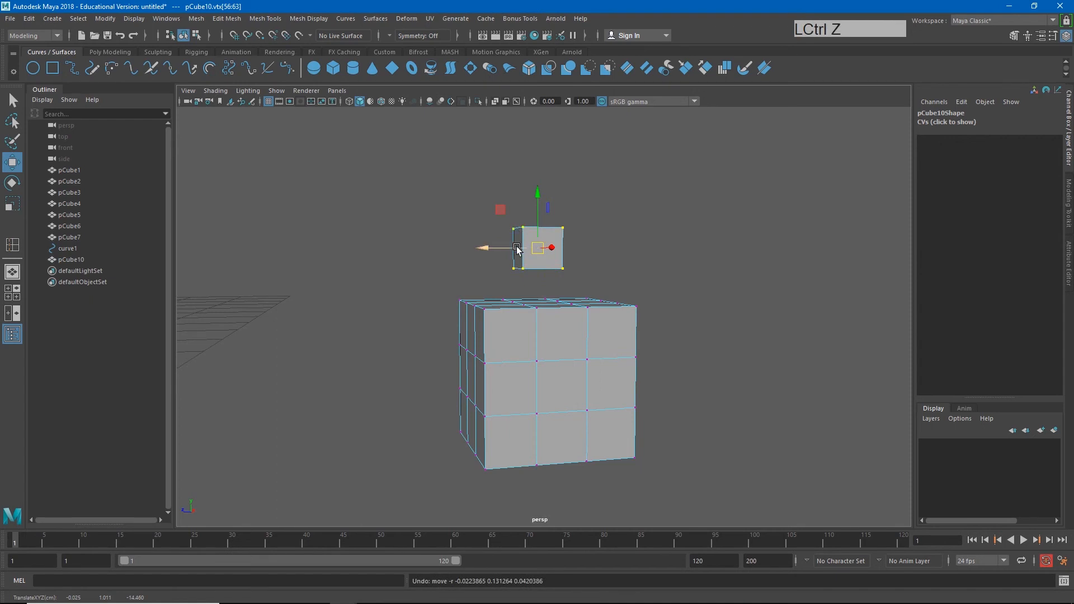
Step: Delete the small cube's bottom face and the centre face on top of the large cube
mouse_move(547, 290)
alt+mouse_down()
mouse_move(437, 266)
mouse_move(531, 274)
alt+mouse_up()
alt+right_drag(531, 274, 679, 271)
alt+middle_drag(679, 271, 621, 305)
right_drag(577, 285, 578, 313)
click(576, 277)
alt+drag(517, 287, 526, 326)
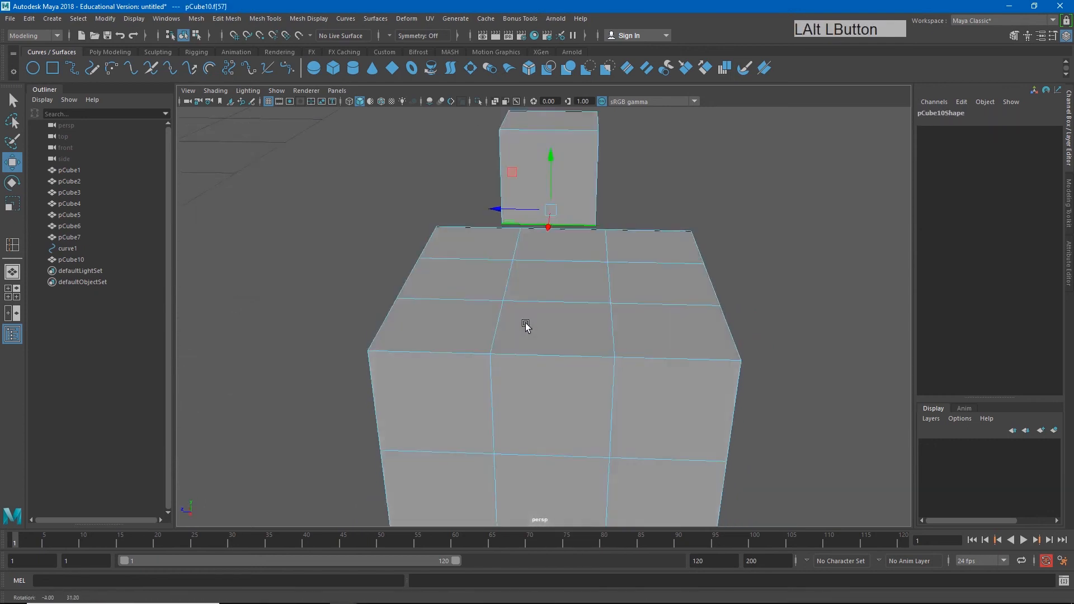
shift+click(565, 277)
alt+drag(565, 277, 431, 340)
key(Delete)
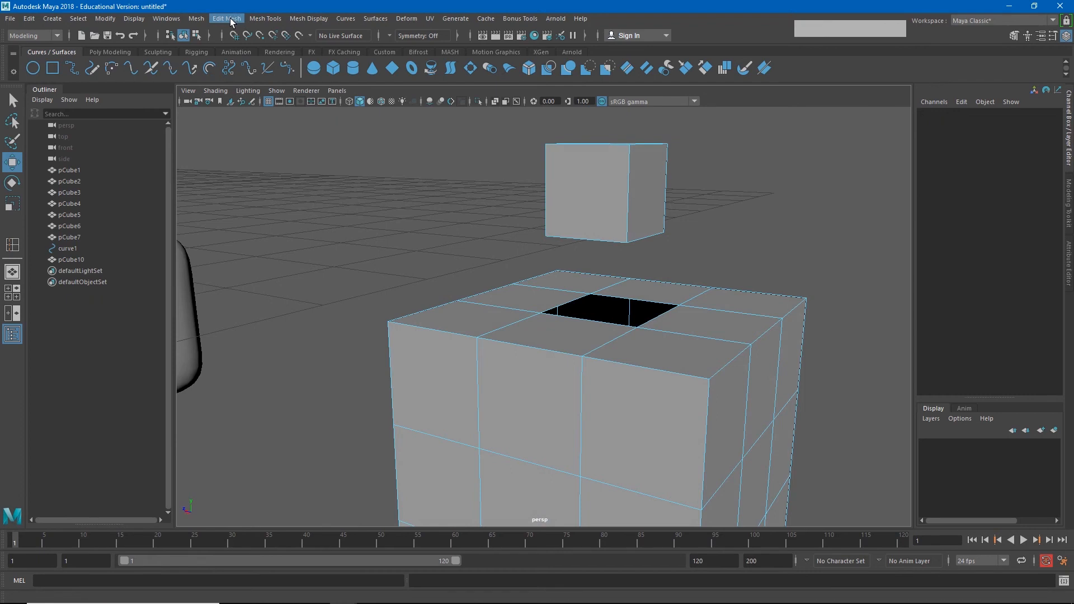
Step: Target-weld the small cube's bottom corner vertices to the matching corners of the square hole in the large cube
click(263, 19)
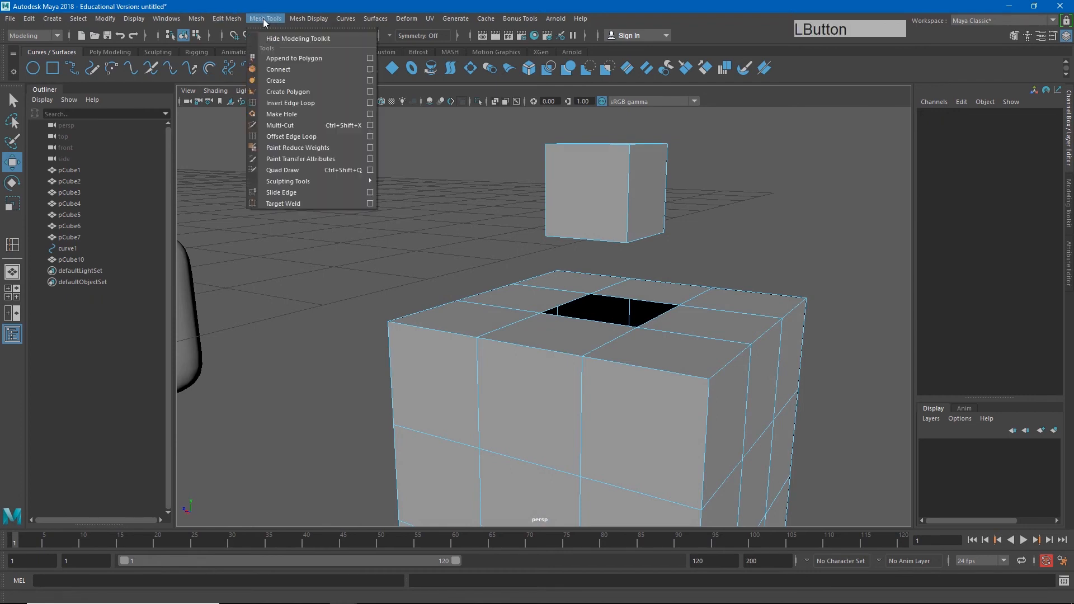
click(297, 203)
click(627, 241)
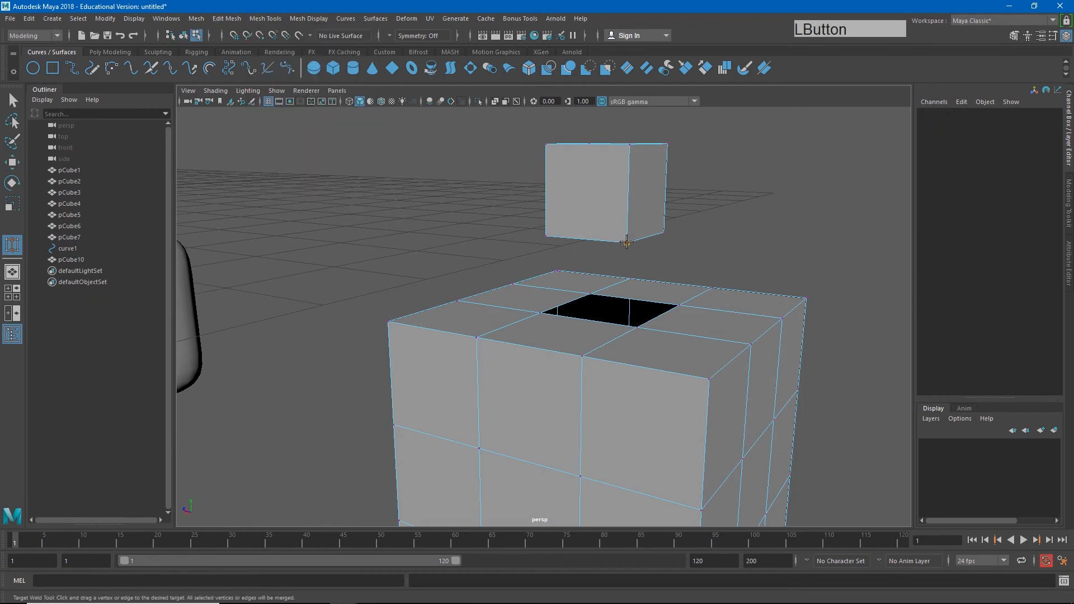
drag(627, 241, 640, 328)
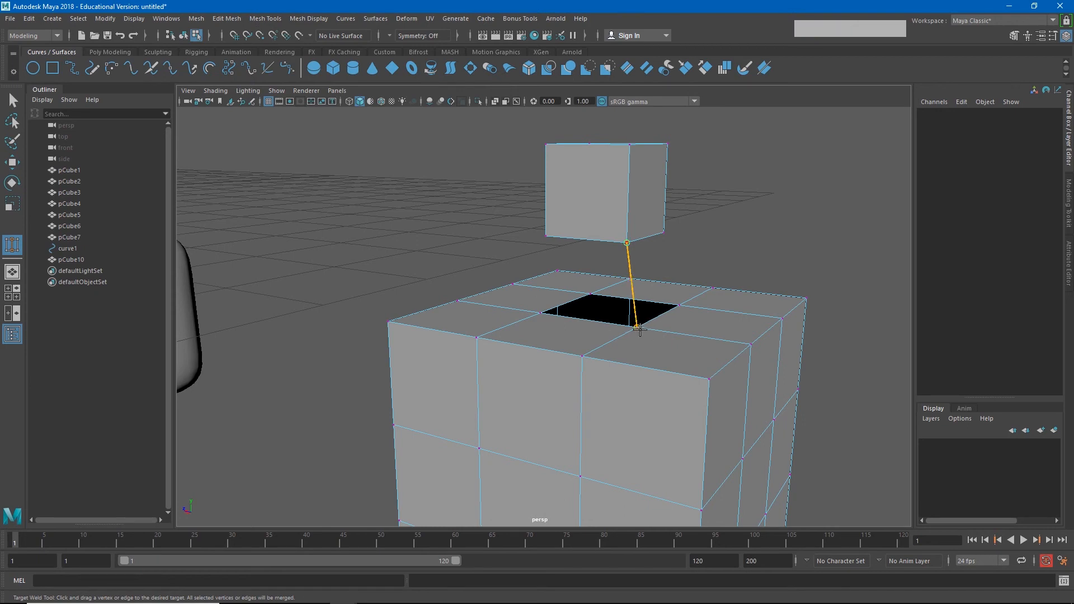
drag(544, 237, 523, 317)
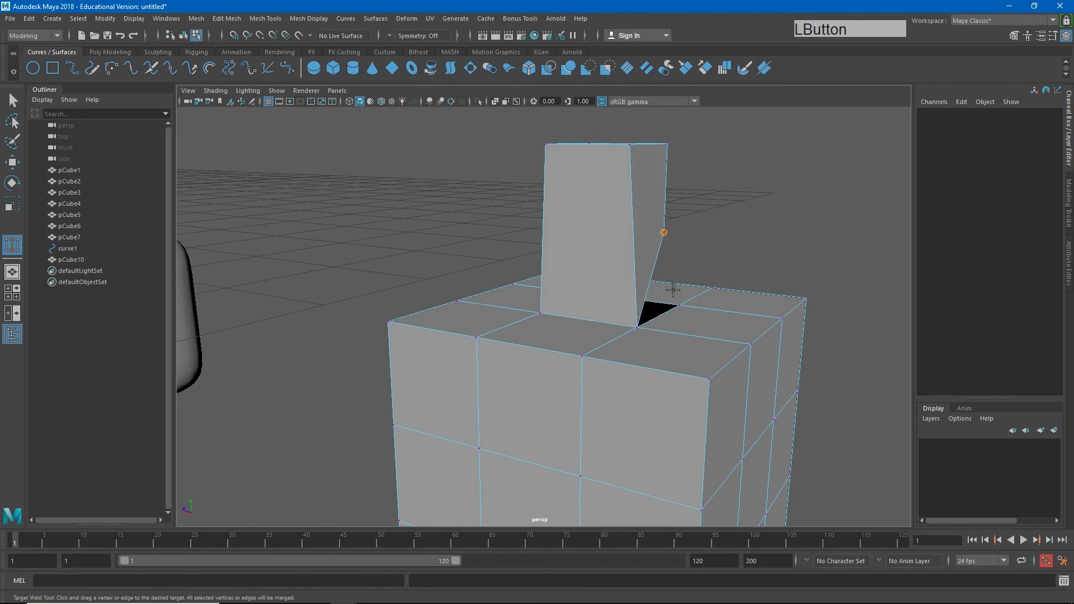
drag(673, 289, 575, 278)
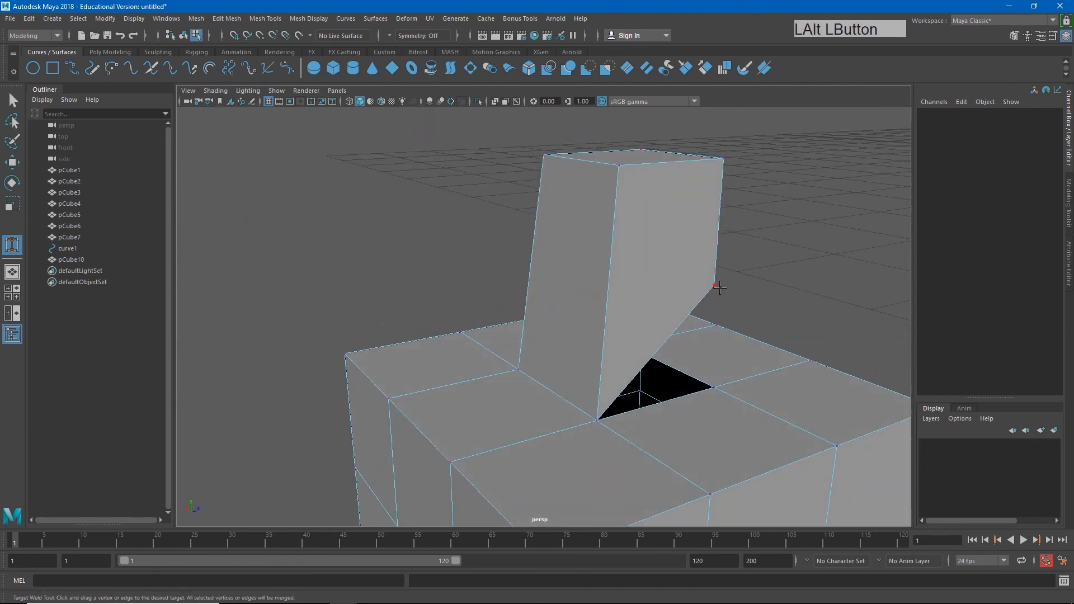
drag(719, 287, 710, 386)
Step: Return to object mode, select the welded mesh pCube10, and show the Modeling Toolkit
alt+drag(737, 359, 619, 336)
key(w)
right_click(607, 333)
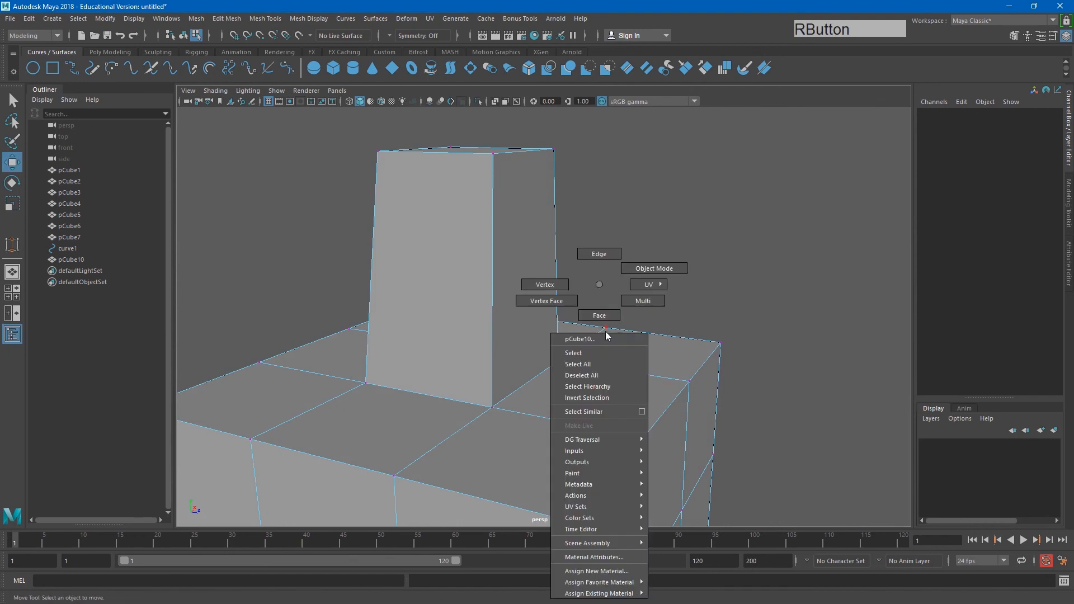
right_drag(607, 333, 651, 270)
click(607, 384)
alt+right_drag(738, 360, 520, 374)
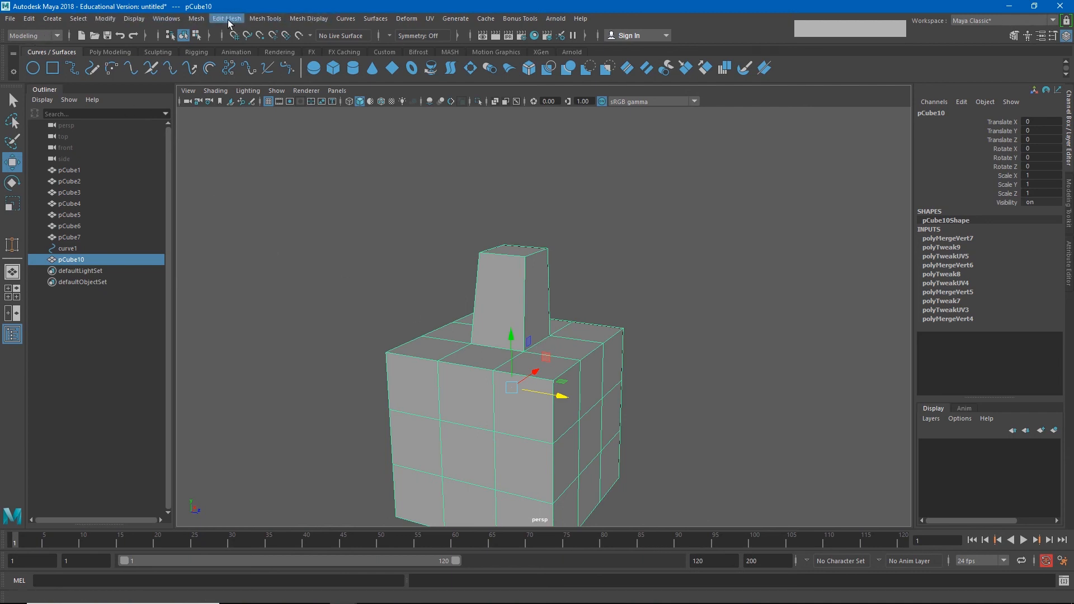
click(1014, 36)
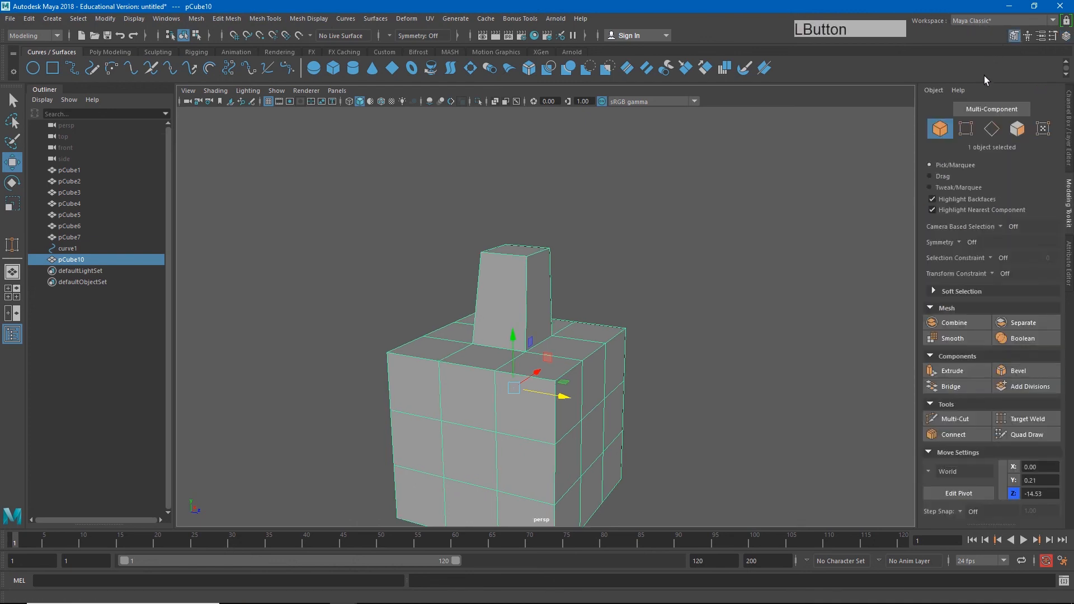